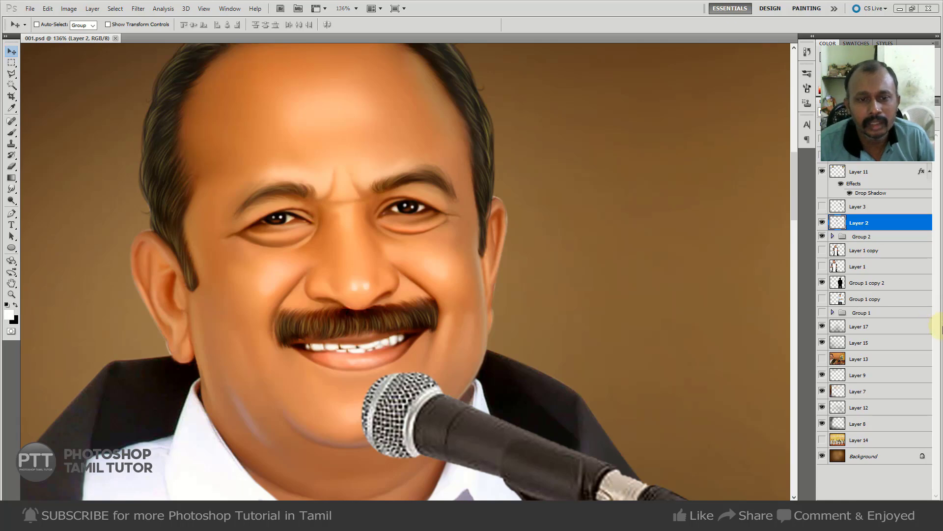
Switch to Skype, open the recorded Photoshop class and skip ahead in its playback.
left_click(371, 228)
key("h")
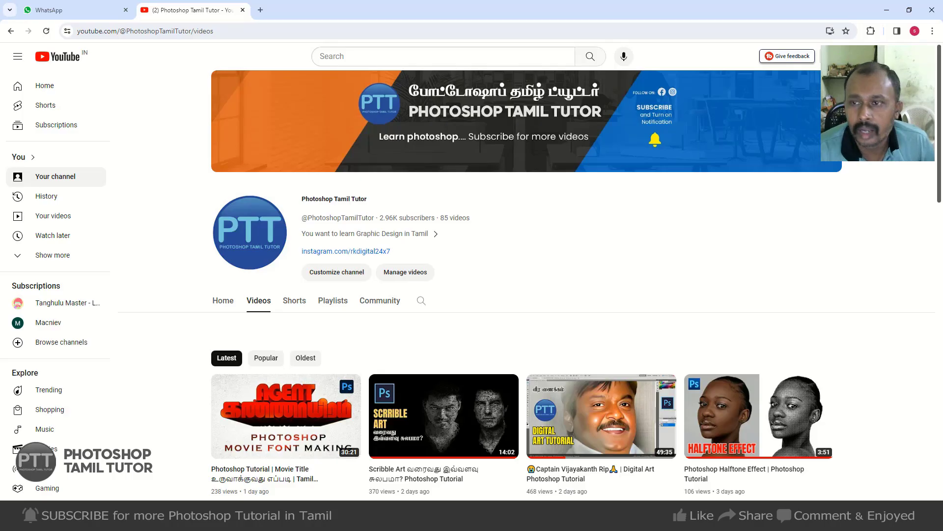
left_click(119, 521)
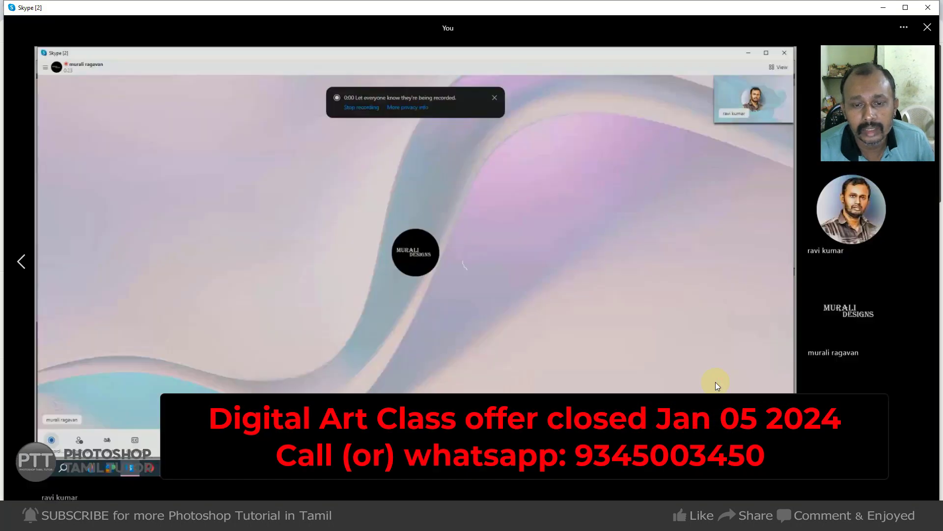
left_click(714, 384)
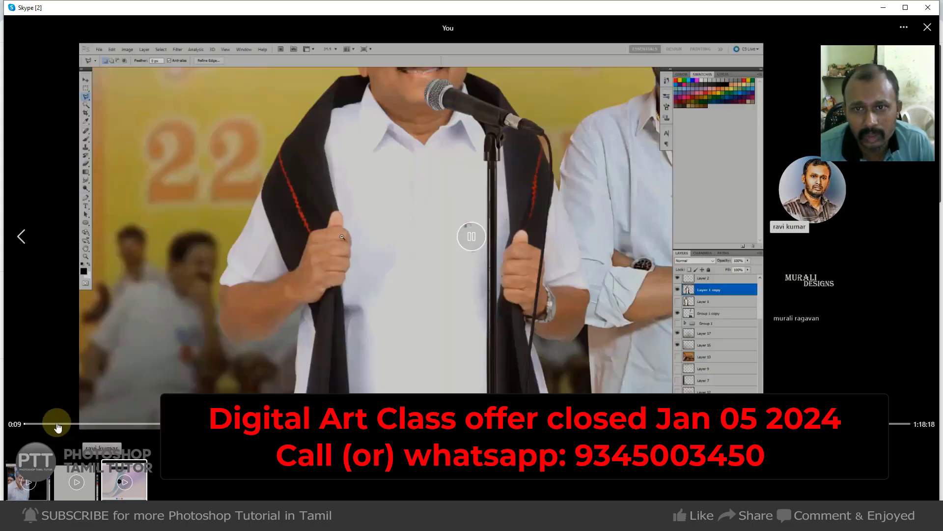
left_click(57, 422)
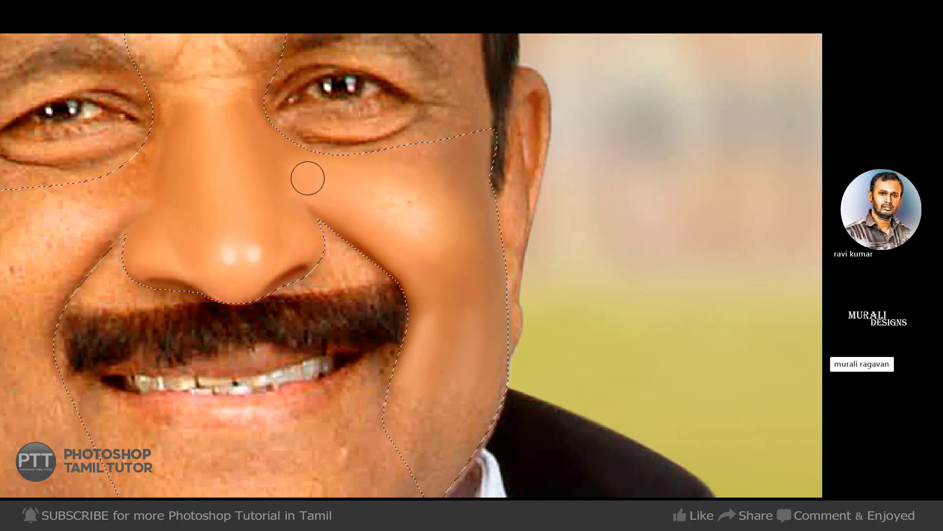
Blend the rough highlight on the cheek in the image's right half into smooth skin, staying inside the face selection.
key("ctrl+d")
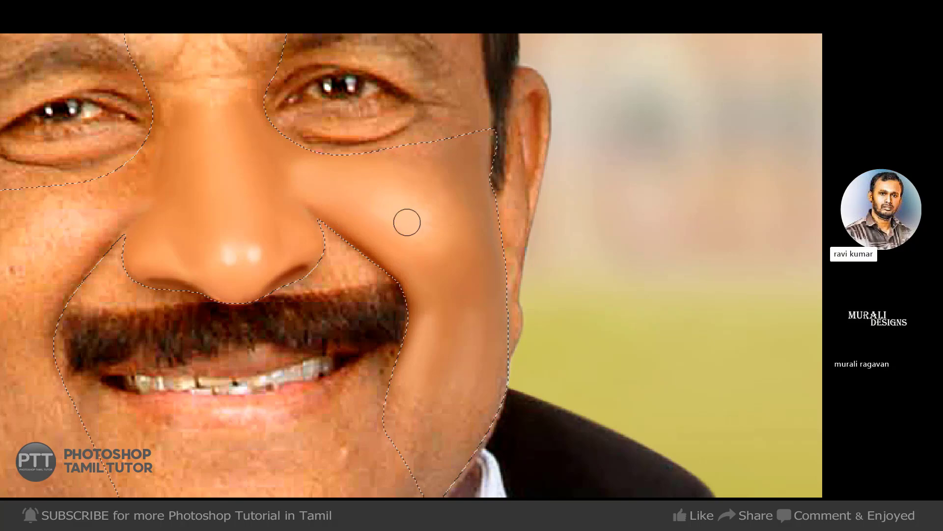
key("bracketleft")
mouse_move(428, 202)
left_mouse_down()
mouse_move(370, 194)
mouse_move(370, 215)
mouse_move(414, 220)
mouse_move(384, 211)
mouse_move(367, 221)
left_mouse_up()
key("bracketleft")
key("bracketleft")
key("bracketright")
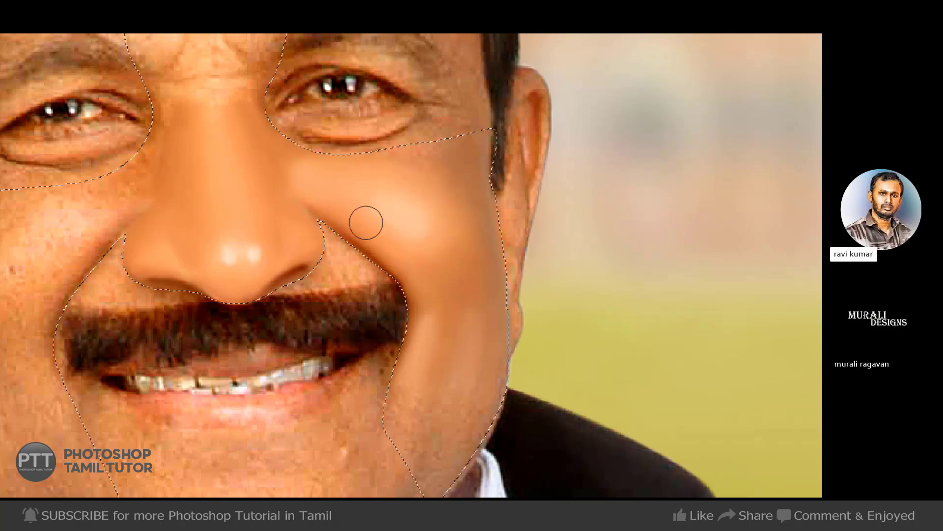
Smooth the upper part of the same cheek just below the eye, along the selection edge, with varying brush sizes.
key("bracketright")
key("bracketright")
mouse_move(452, 165)
left_mouse_down()
mouse_move(433, 150)
mouse_move(404, 151)
mouse_move(421, 148)
left_mouse_up()
key("bracketleft")
key("bracketleft")
key("bracketleft")
key("bracketleft")
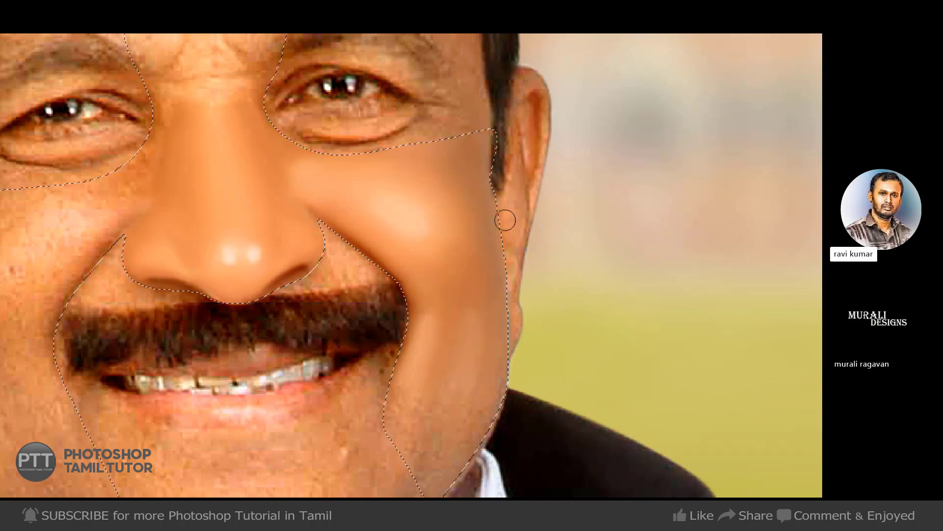
Choose a soft 35 px brush with 0% hardness and set the foreground colour to pale beige d8c8a0.
key("f")
key("f")
left_click_drag(511, 237, 453, 253)
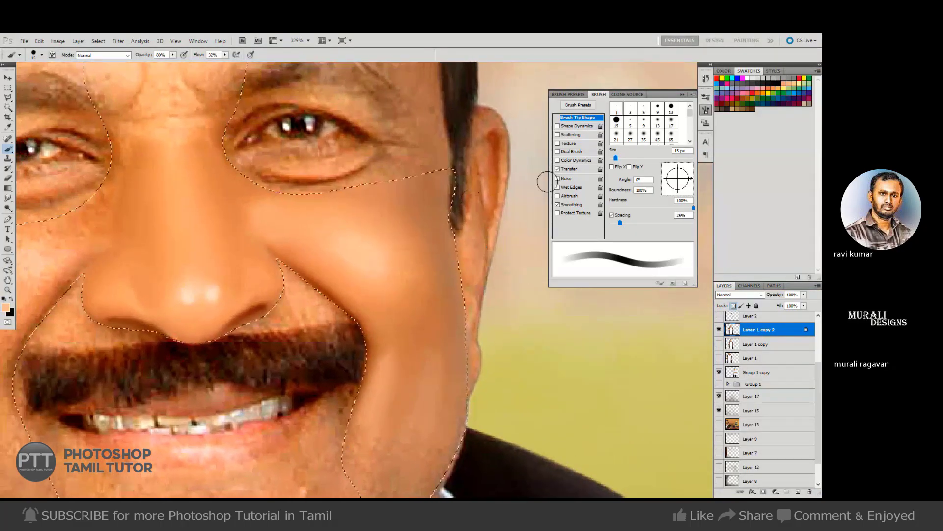
left_click(644, 136)
left_click(7, 308)
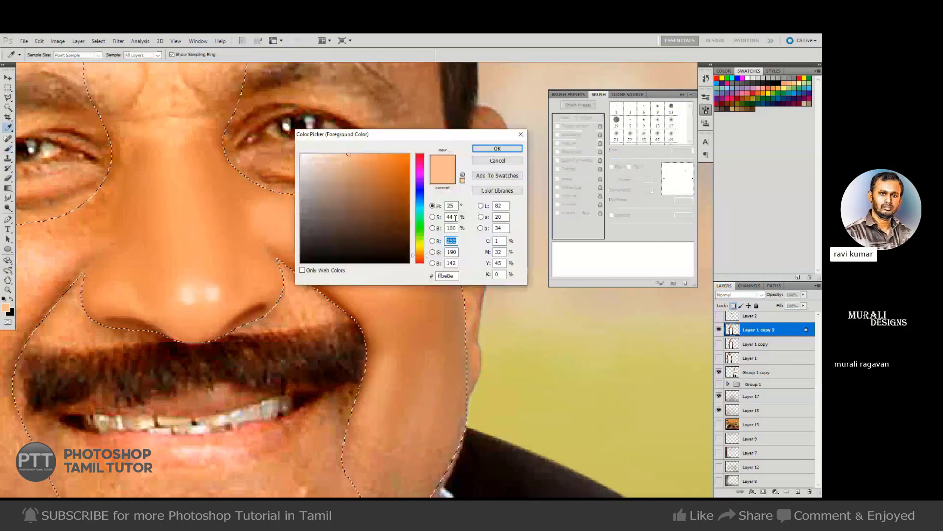
left_click(456, 255)
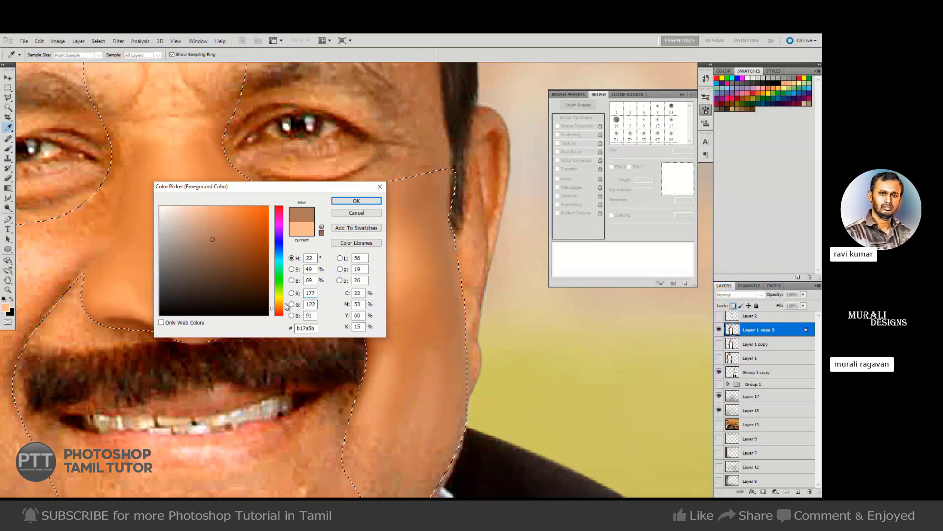
left_click_drag(285, 308, 286, 303)
left_click(189, 223)
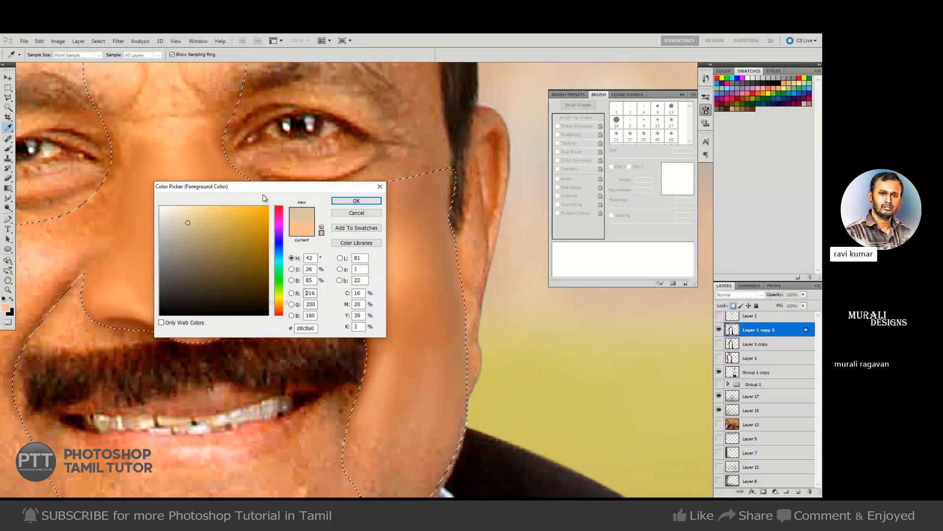
left_click(357, 201)
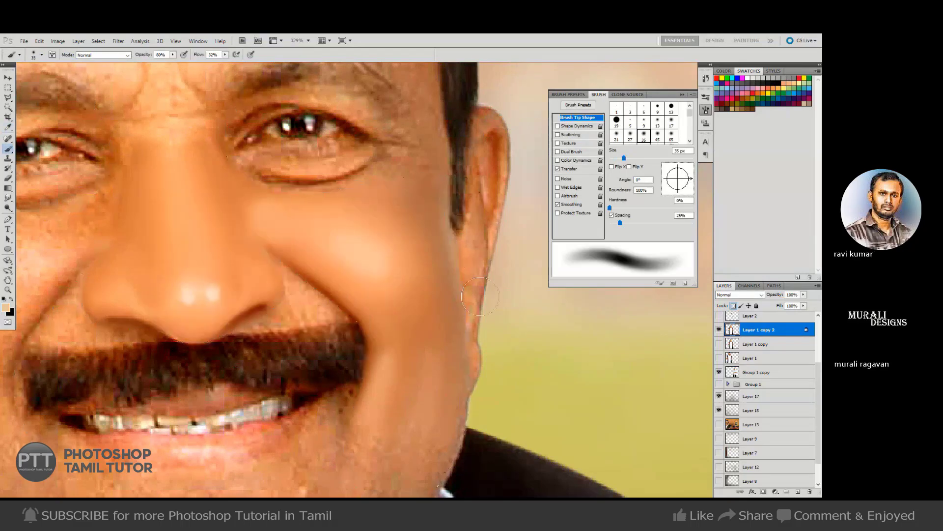
Paint a light rim down the cheek's outer edge and blend it into the skin with the Smudge tool at 20% strength.
mouse_move(474, 261)
left_mouse_down()
mouse_move(460, 349)
mouse_move(474, 422)
left_mouse_up()
key("ctrl+d")
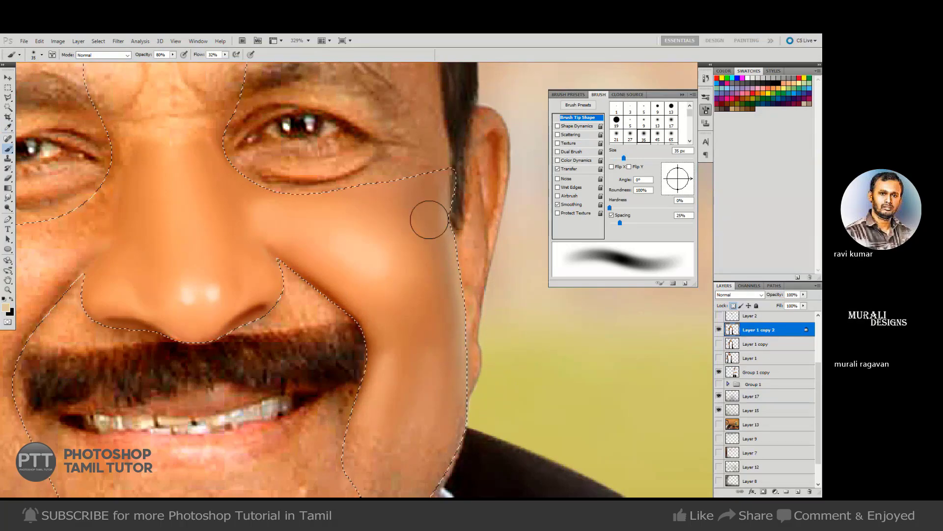
key("r")
left_click_drag(421, 329, 435, 245)
key("ctrl+shift+d")
key("bracketleft")
key("bracketleft")
key("bracketleft")
key("bracketleft")
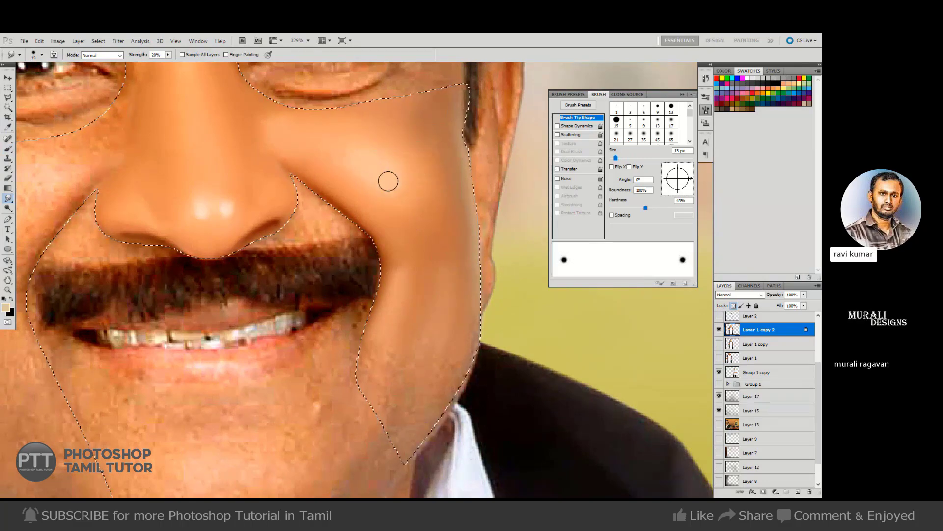
Smudge the lower cheek and jawline beside the mouth smooth, using brush sizes between 25 and 40 px.
key("bracketright")
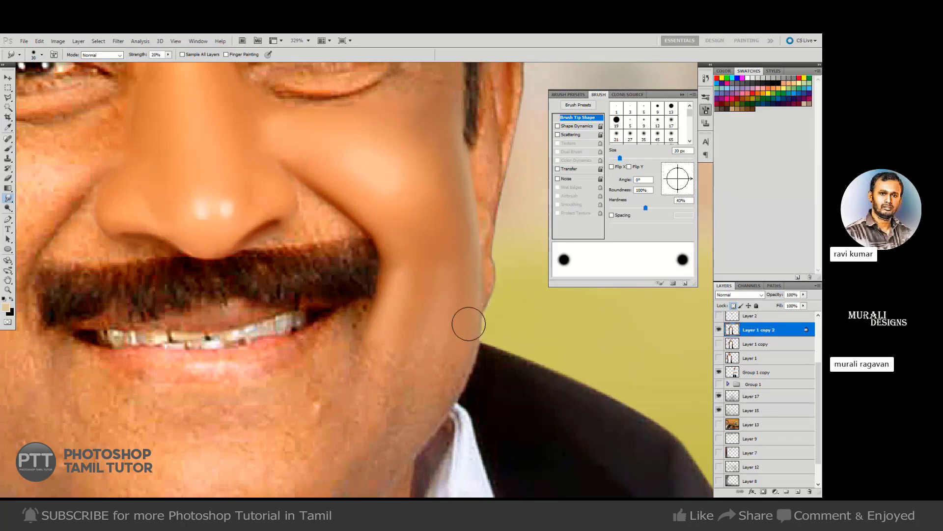
key("bracketright")
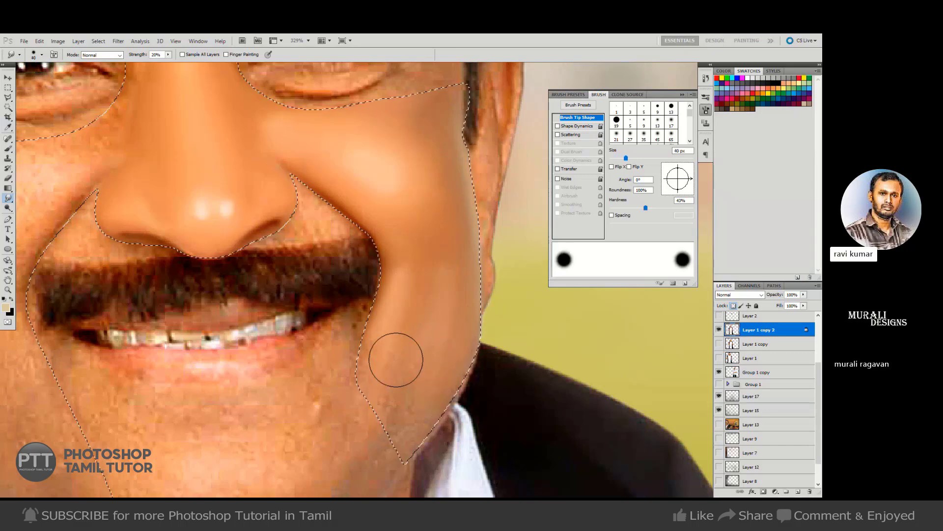
key("bracketleft")
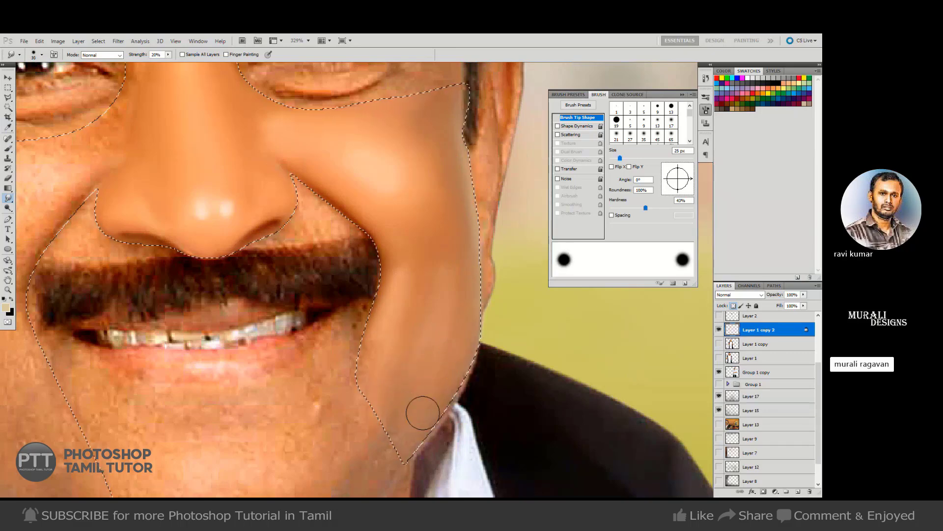
key("bracketleft")
left_click_drag(393, 336, 383, 344)
Blend the cheek's tones up towards the eye with a larger Smudge brush and check the result on the whole face.
key("bracketright")
key("bracketright")
key("bracketright")
mouse_move(397, 218)
left_mouse_down()
mouse_move(423, 210)
mouse_move(425, 170)
mouse_move(407, 130)
left_mouse_up()
key("bracketleft")
key("bracketleft")
key("ctrl+minus")
key("ctrl+minus")
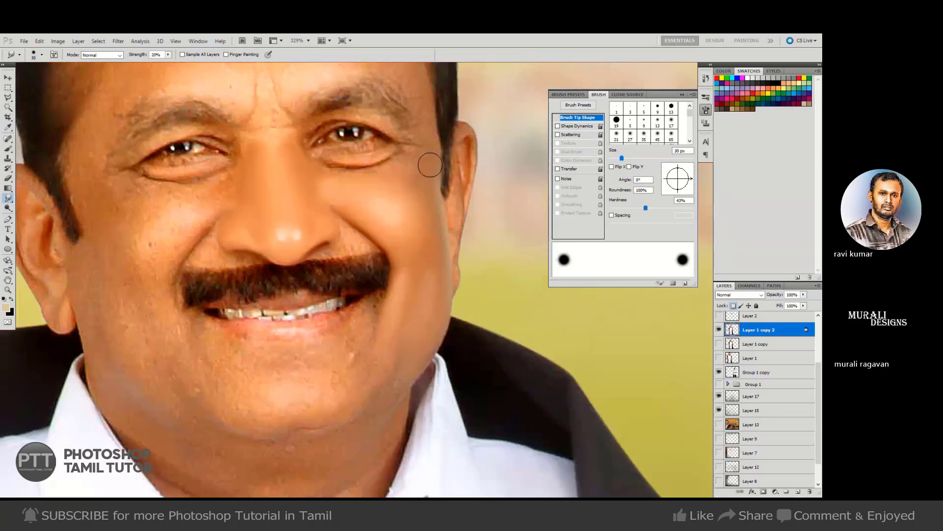
Paint reddish-brown shading along the shadowed side of the nose with a soft 15 px brush at 30% opacity.
left_click_drag(368, 228, 521, 233)
left_click_drag(442, 158, 407, 251)
left_click(405, 204, "ctrl")
key("b")
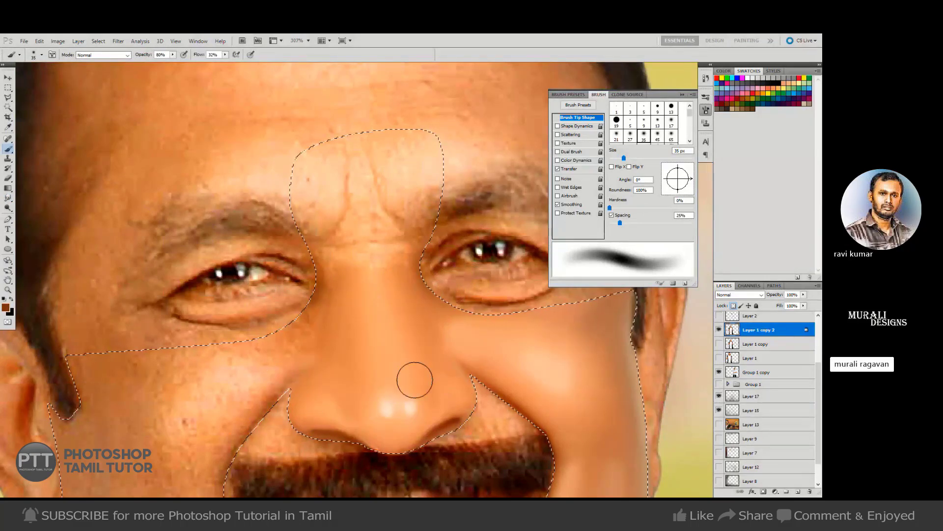
key("bracketleft")
key("bracketleft")
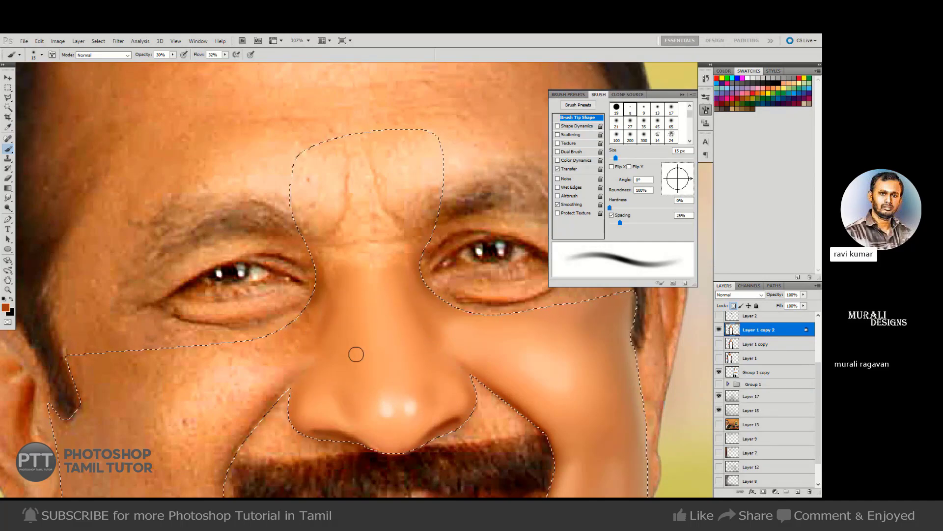
Smudge the painted shading into the side of the nose at 20% strength, using brushes of 15 to 35 px.
key("r")
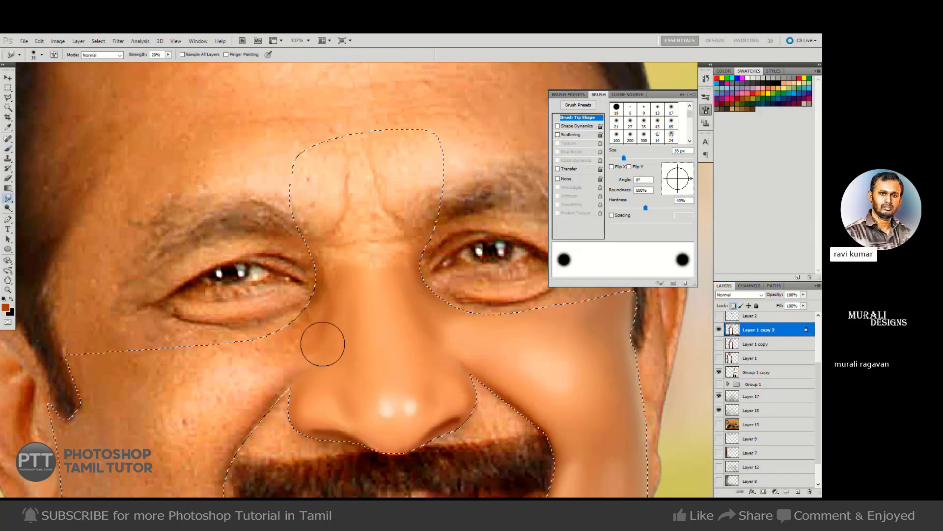
key("bracketleft")
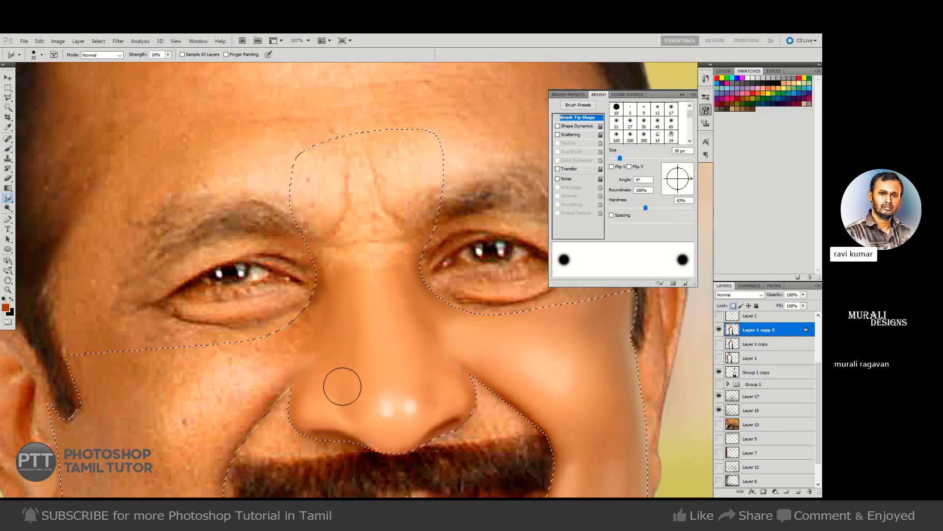
key("bracketright")
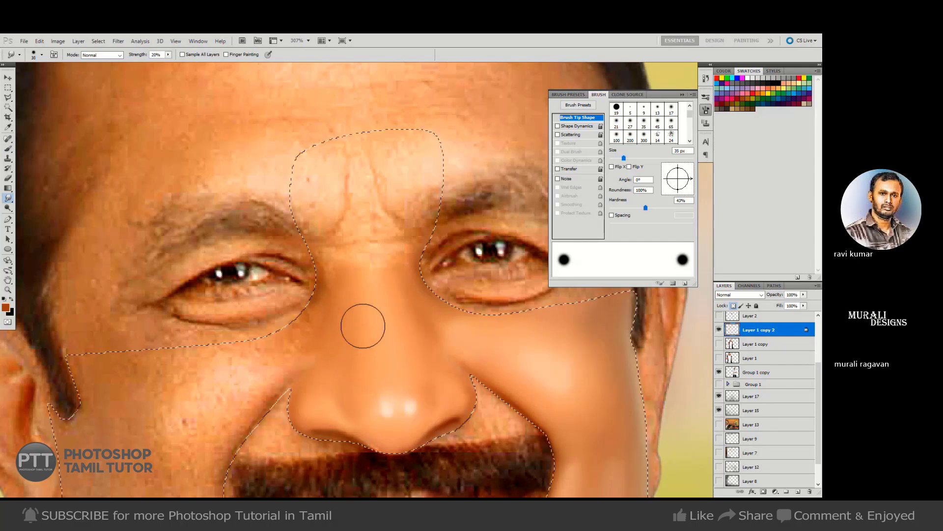
key("bracketleft")
key("bracketleft")
key("bracketleft")
key("bracketleft")
key("ctrl+d")
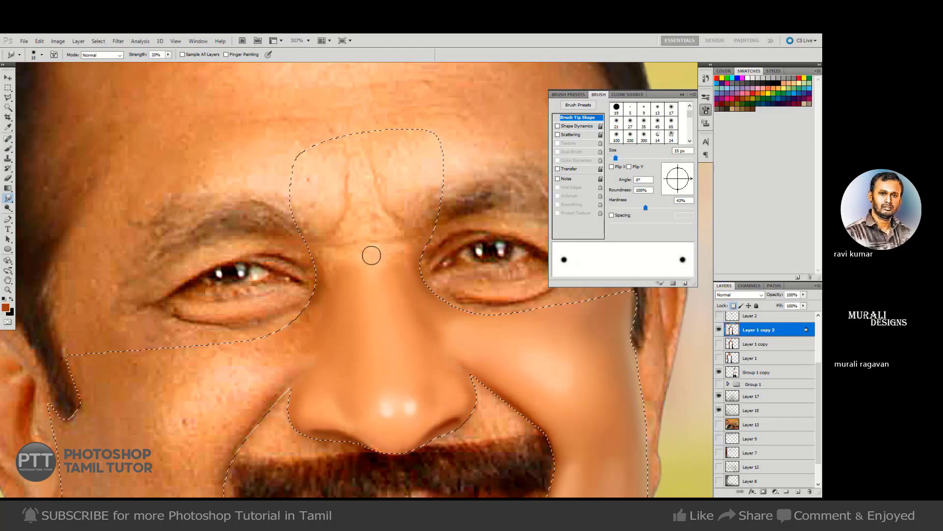
Smudge the nose bridge and the adjoining inner cheek below the eye in the image's left half into smooth skin.
key("bracketright")
key("bracketright")
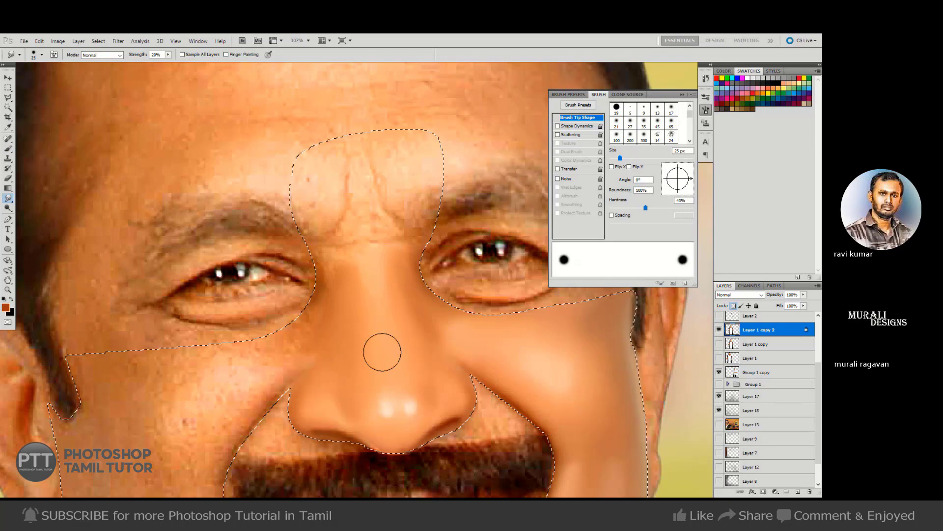
key("bracketleft")
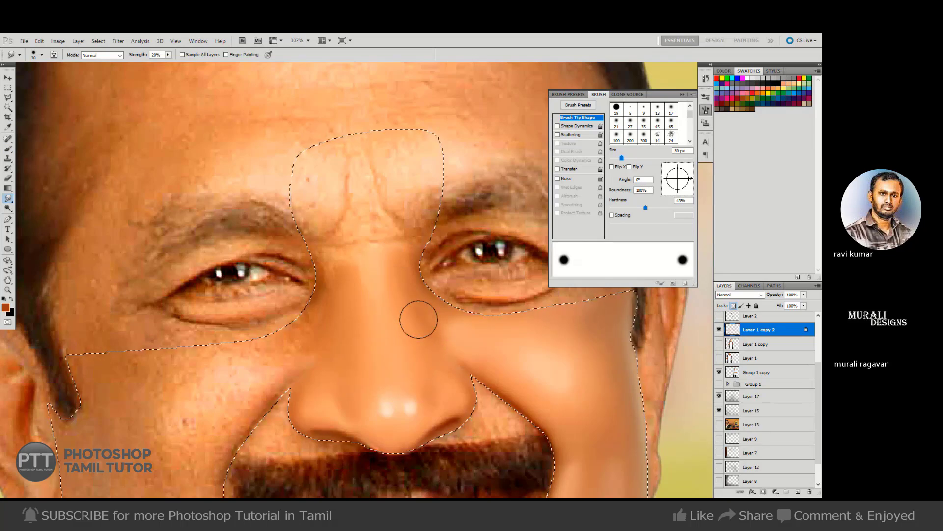
key("bracketleft")
key("bracketleft")
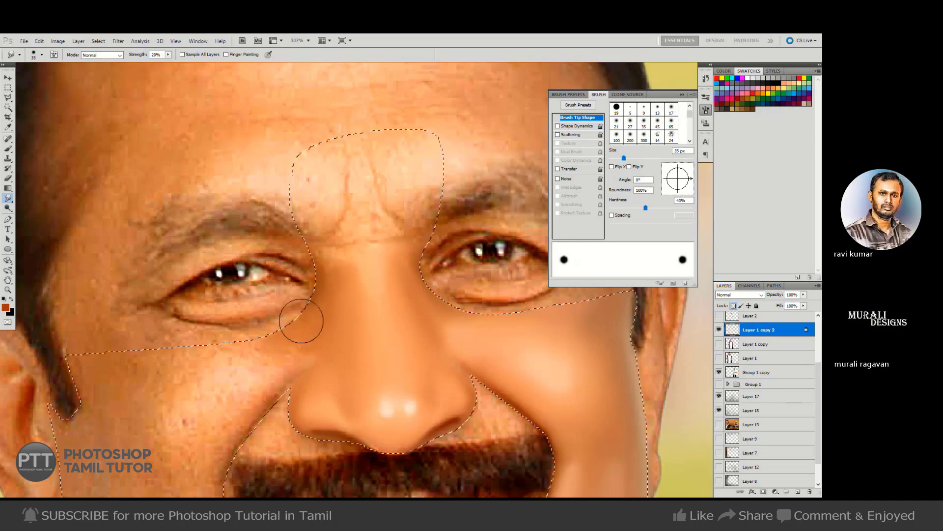
key("bracketleft")
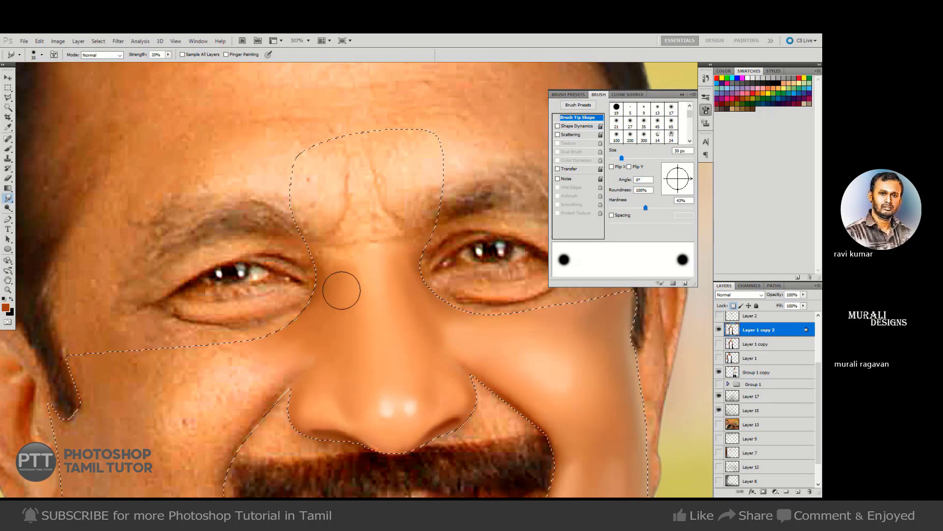
Blend the horizontal crease at the top of the nose bridge with a small Smudge brush.
key("bracketleft")
key("bracketleft")
key("bracketleft")
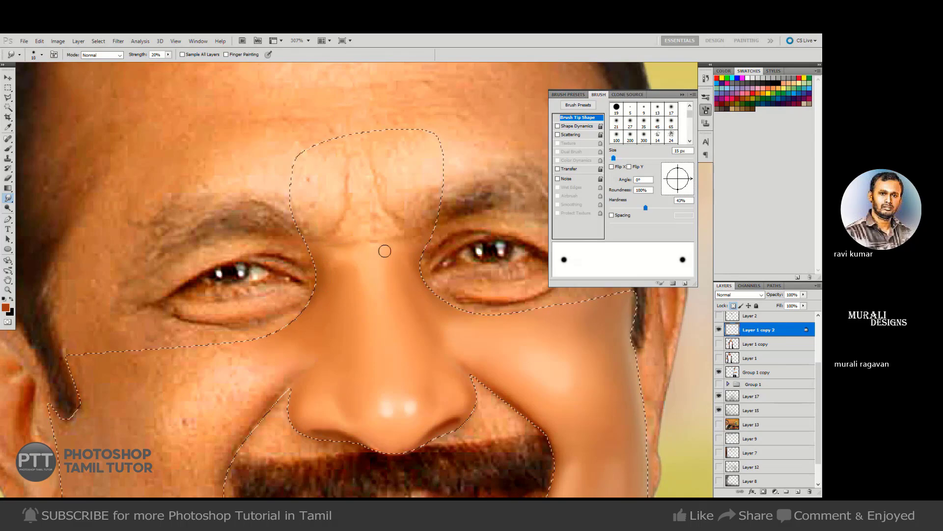
key("bracketright")
key("bracketleft")
key("bracketleft")
left_click_drag(320, 241, 330, 225)
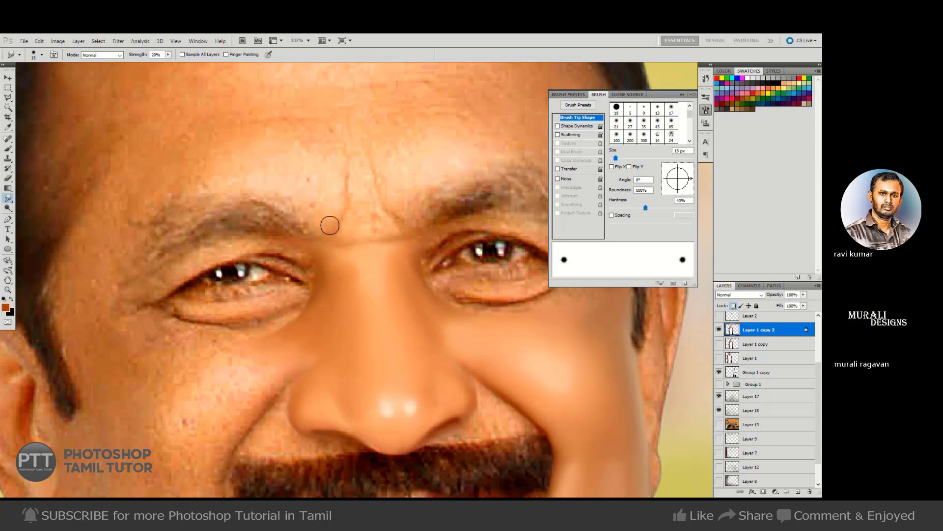
Smudge the vertical frown lines between the eyebrows at 20% strength, using brushes of 10 to 25 px.
key("bracketleft")
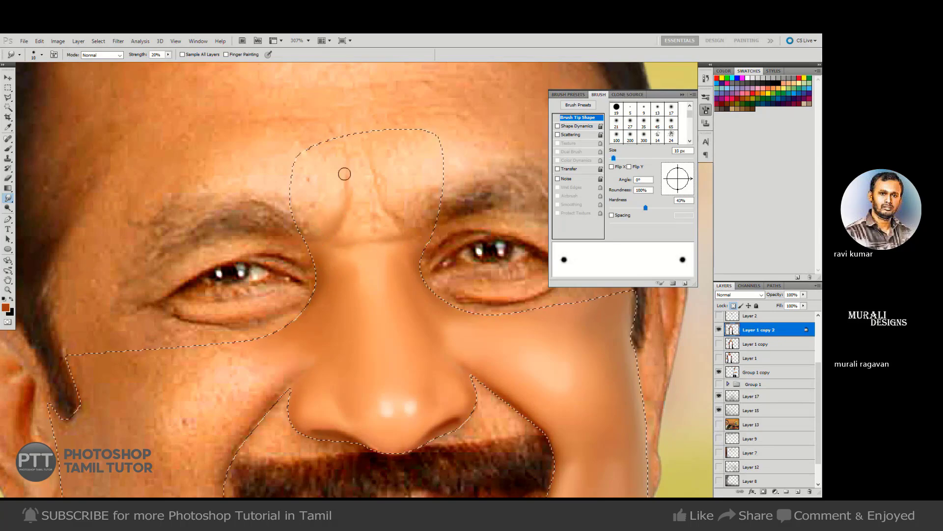
key("bracketleft")
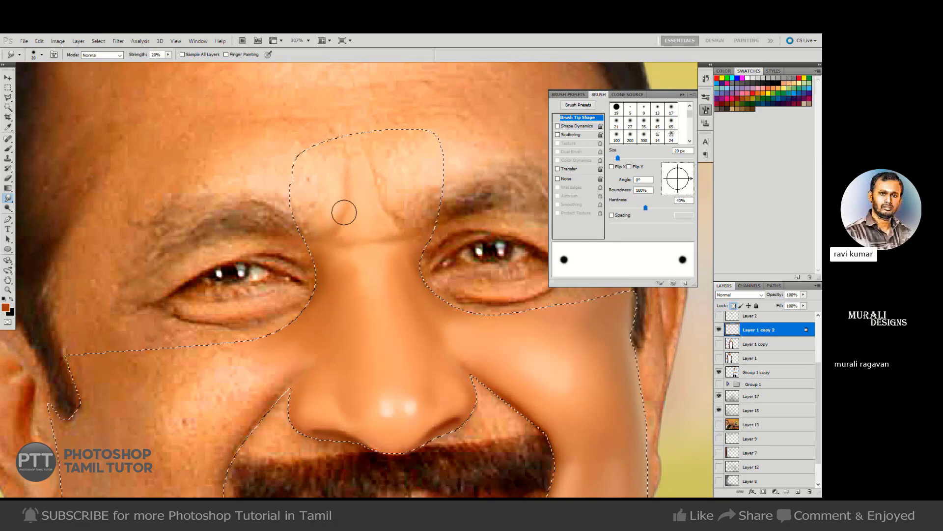
key("bracketleft")
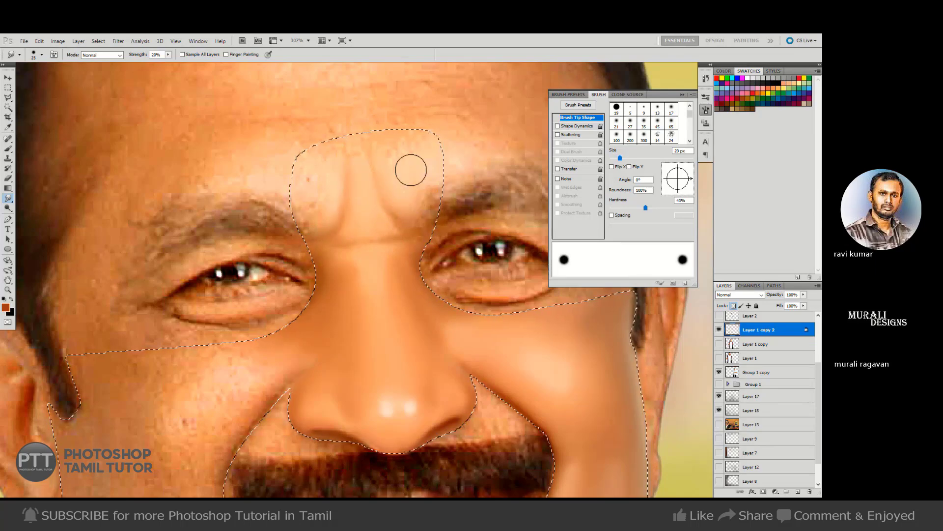
key("bracketleft")
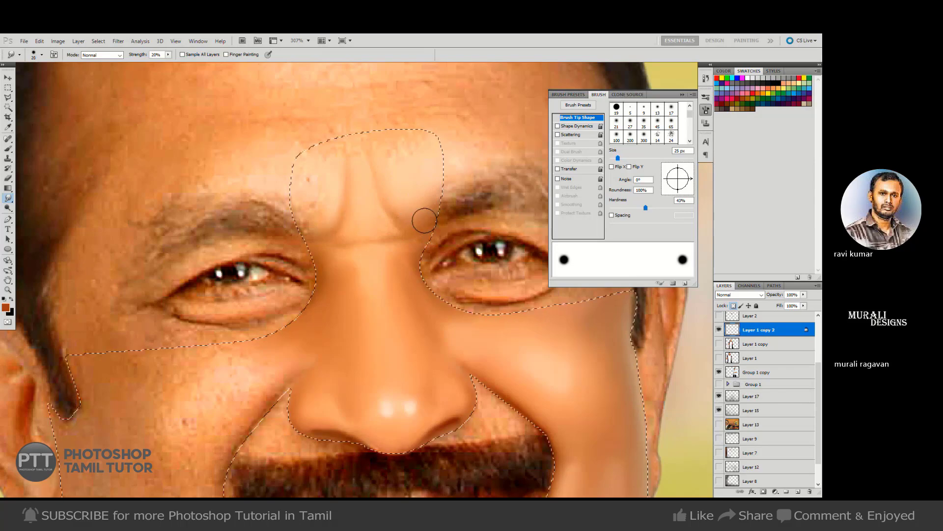
key("bracketleft")
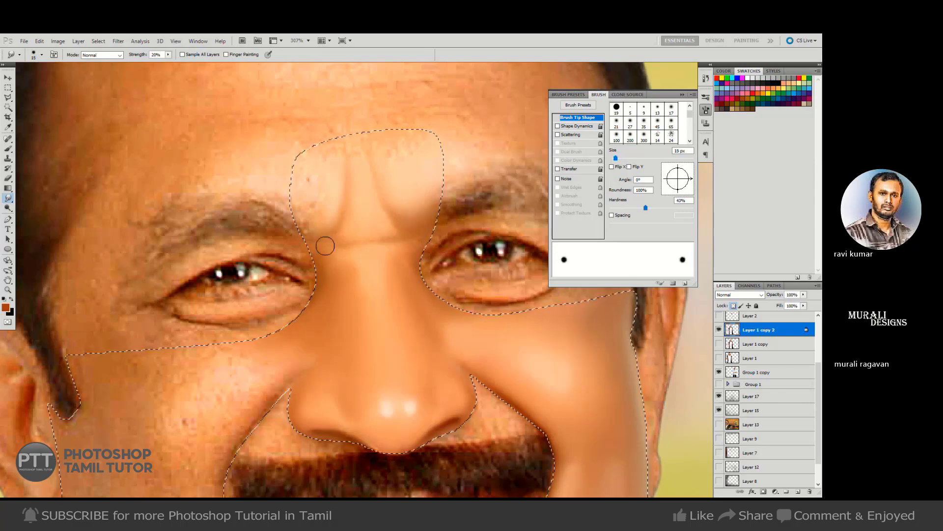
key("bracketleft")
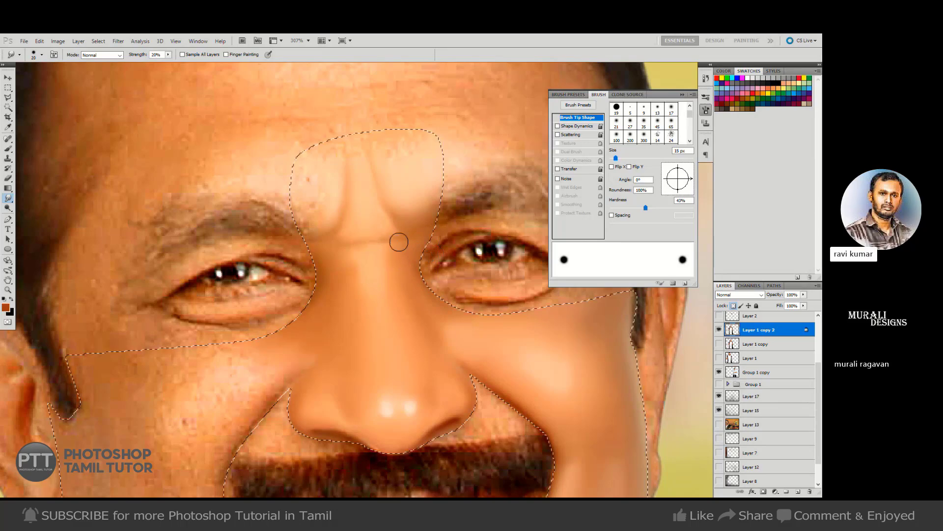
Soften the horizontal crease across the top of the nose bridge with Smudge brushes of 15 to 20 px.
key("bracketleft")
left_click_drag(355, 244, 369, 242)
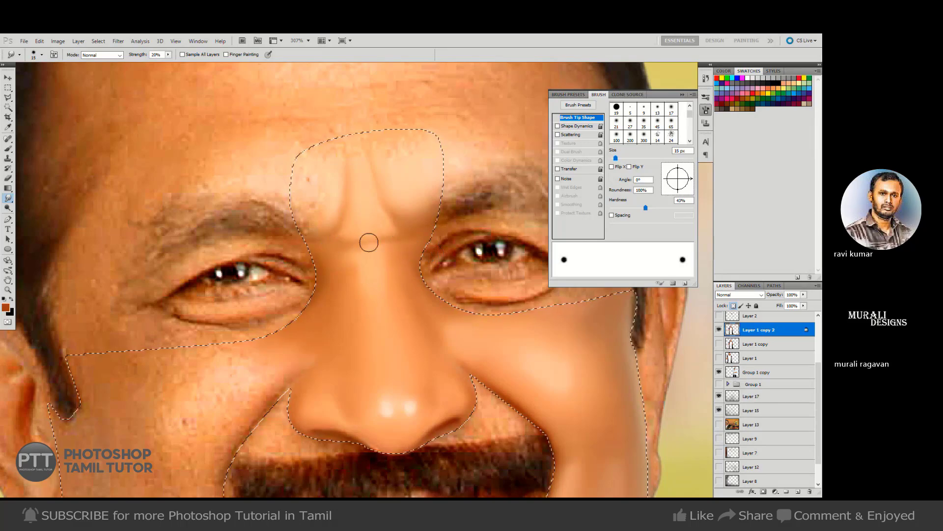
key("bracketright")
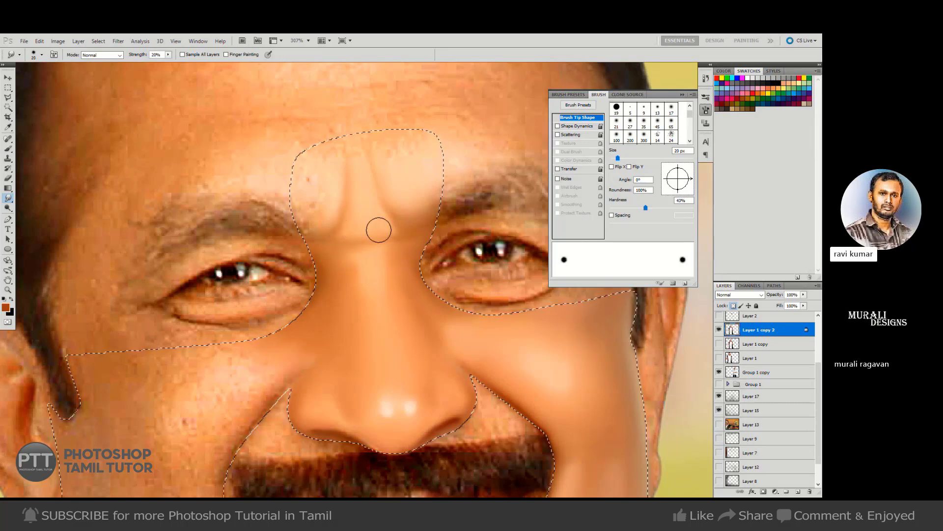
key("bracketright")
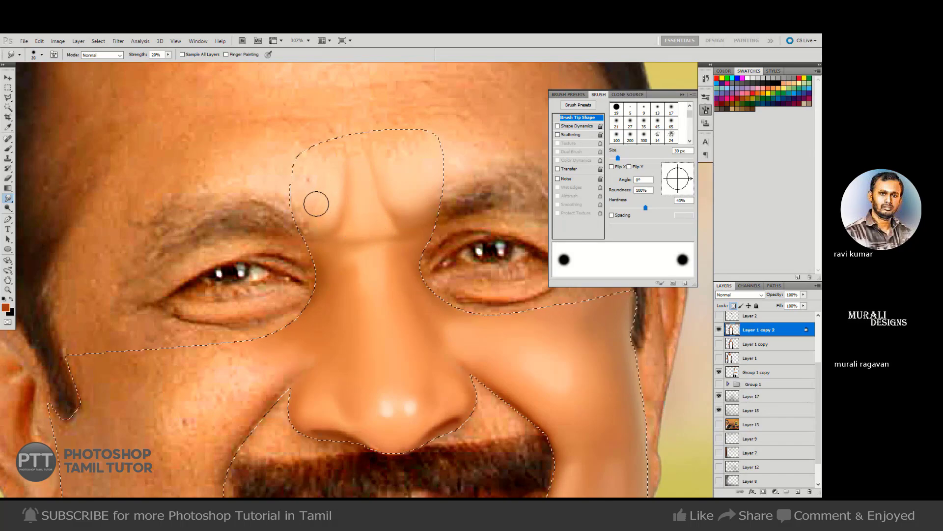
Smudge the selected lower forehead between the eyebrows into smooth skin, raising the strength to 30%.
key("bracketright")
left_click_drag(383, 162, 400, 171)
key("bracketleft")
key("3")
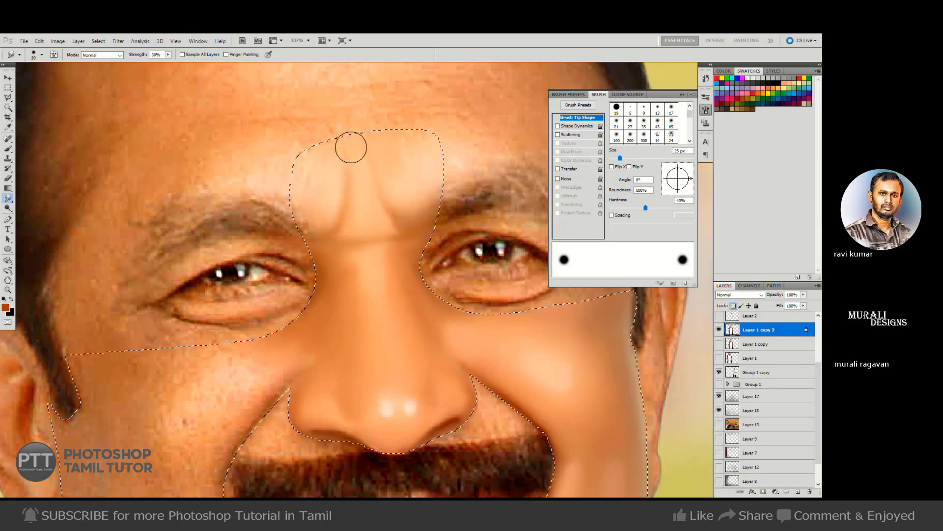
key("bracketright")
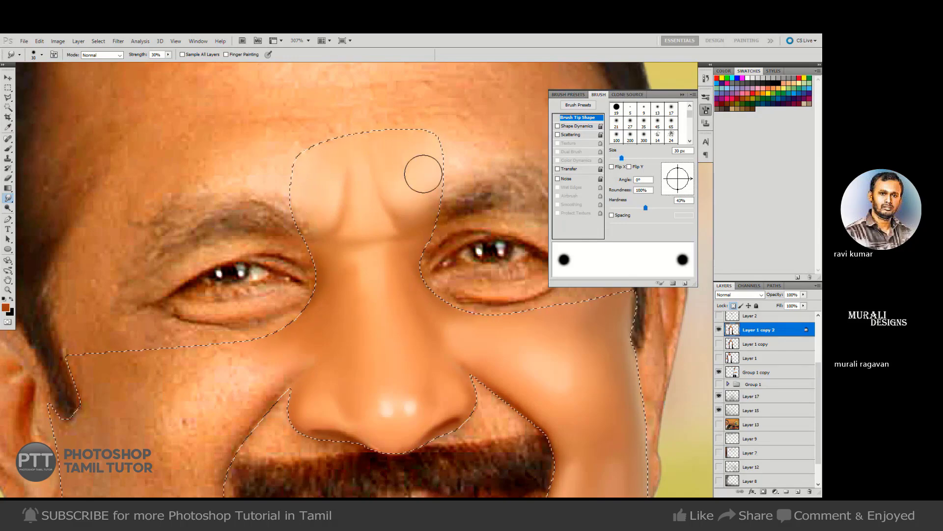
key("bracketleft")
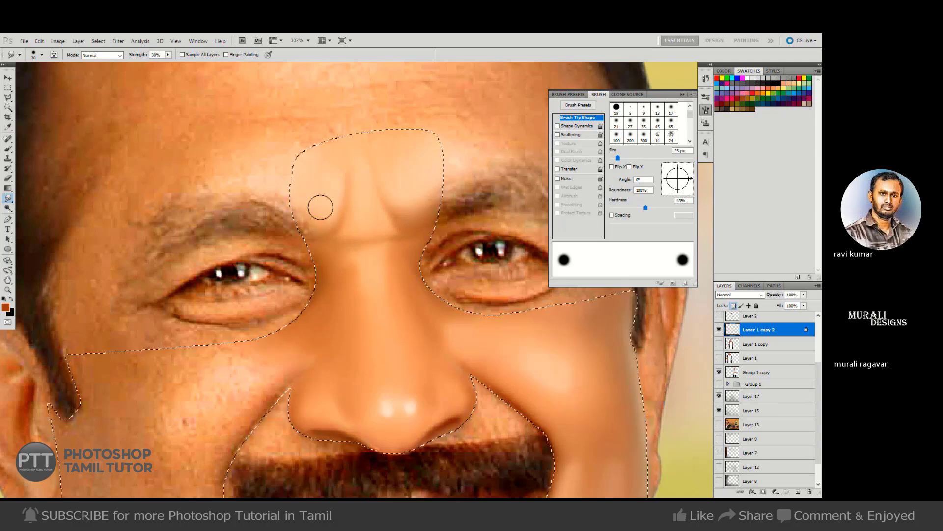
Smudge the cheek edge along the smile fold beside the nostril in the image's left half, using brushes of 15 to 25 px at 30% strength.
key("bracketright")
key("bracketright")
key("bracketright")
key("ctrl+d")
key("bracketright")
key("ctrl+minus")
left_click_drag(334, 386, 377, 261)
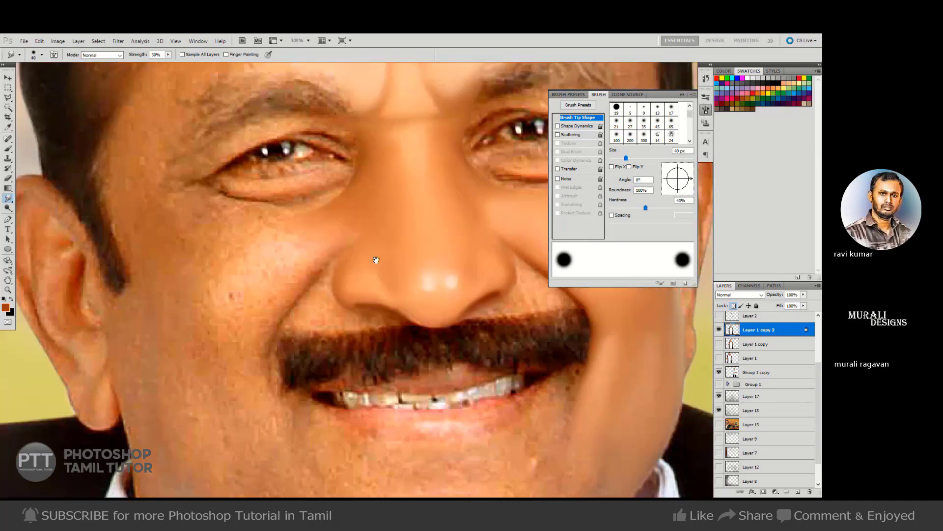
key("bracketleft")
key("bracketleft")
key("bracketleft")
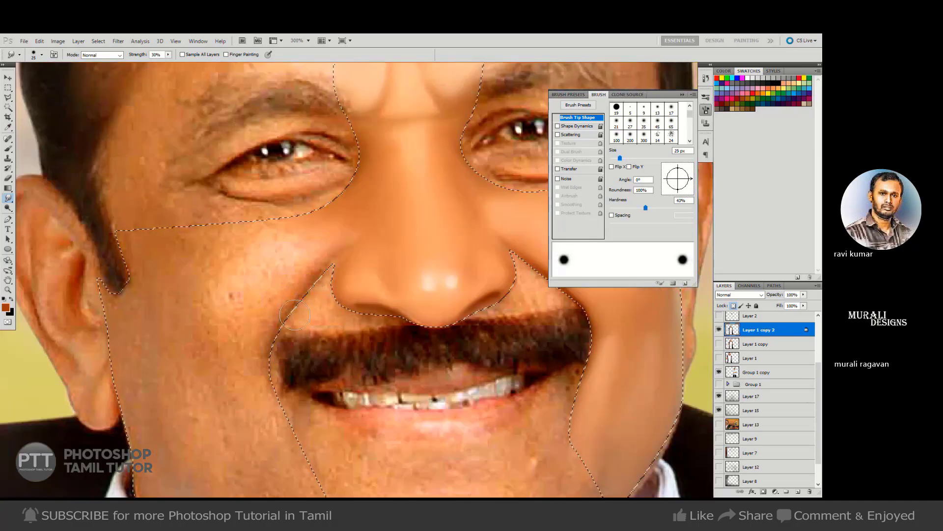
key("bracketleft")
key("bracketleft")
key("ctrl+d")
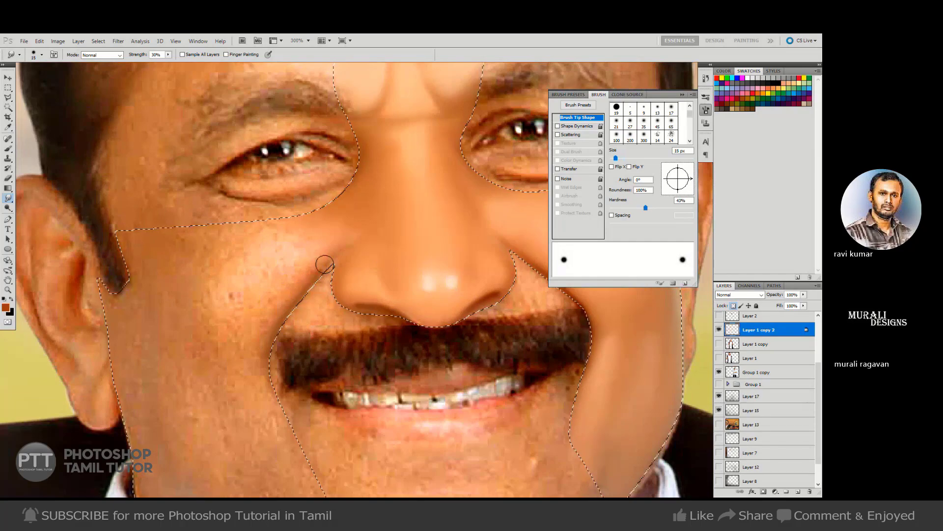
left_click_drag(334, 252, 330, 254)
key("bracketright")
key("bracketright")
key("bracketleft")
key("bracketleft")
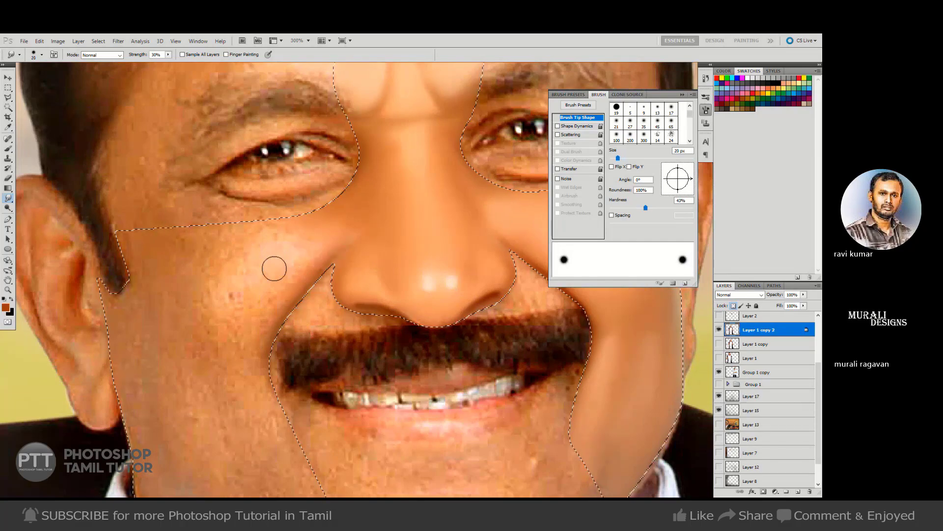
Smudge the upper cheek below the eye in the image's left half at 30% strength, using brushes of 25 to 35 px.
key("bracketright")
key("bracketright")
key("bracketright")
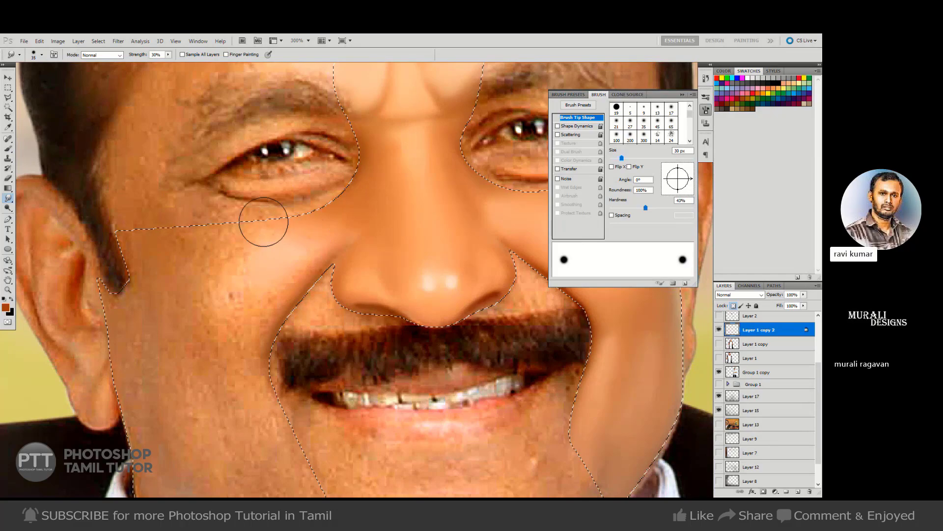
key("bracketleft")
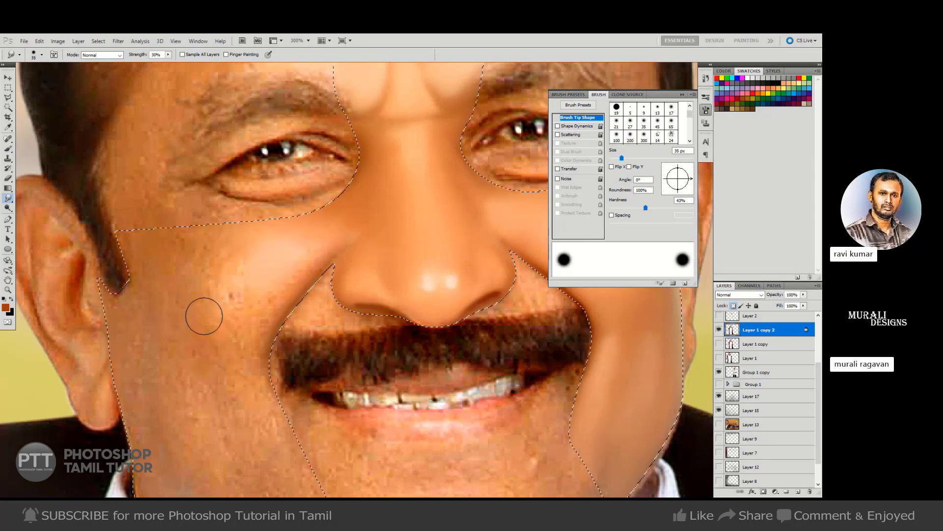
key("bracketleft")
key("bracketleft")
Lower the Smudge strength to 20% and blend the blemished middle of the same cheek toward the smile fold.
key("2")
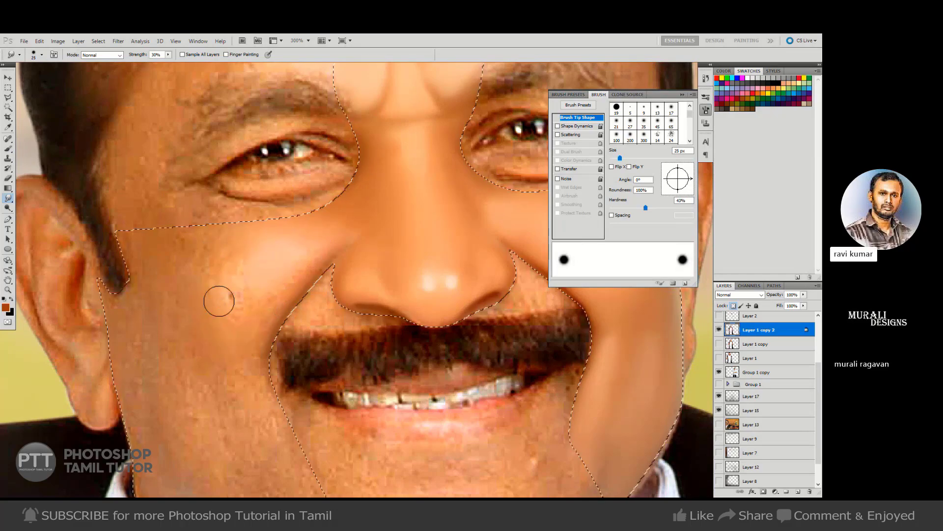
key("bracketright")
key("bracketright")
mouse_move(271, 269)
left_mouse_down()
mouse_move(261, 292)
mouse_move(289, 280)
left_mouse_up()
key("bracketleft")
key("bracketleft")
key("bracketleft")
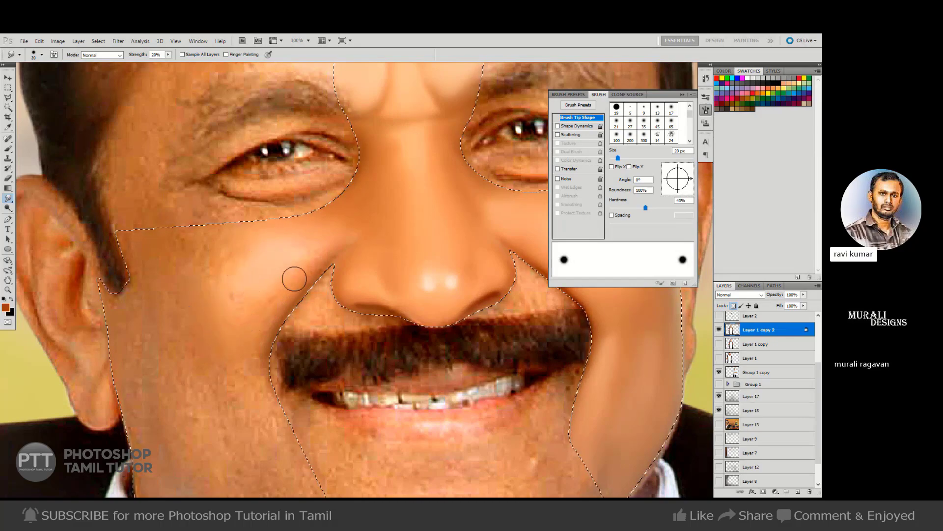
Hide the brush settings and smudge the outer middle of the cheek with a larger brush at 20% strength.
key("bracketleft")
key("bracketright")
key("bracketright")
key("bracketright")
key("bracketright")
key("F5")
key("bracketright")
key("bracketright")
mouse_move(190, 278)
left_mouse_down()
mouse_move(185, 247)
mouse_move(215, 279)
mouse_move(215, 267)
mouse_move(229, 315)
left_mouse_up()
Refine the bright cheek highlight below the eye into a soft gradient, alternating small and large Smudge brushes.
key("bracketleft")
key("bracketleft")
key("bracketleft")
key("bracketleft")
key("bracketleft")
key("bracketright")
left_click_drag(267, 267, 244, 250)
key("bracketright")
key("bracketright")
key("bracketright")
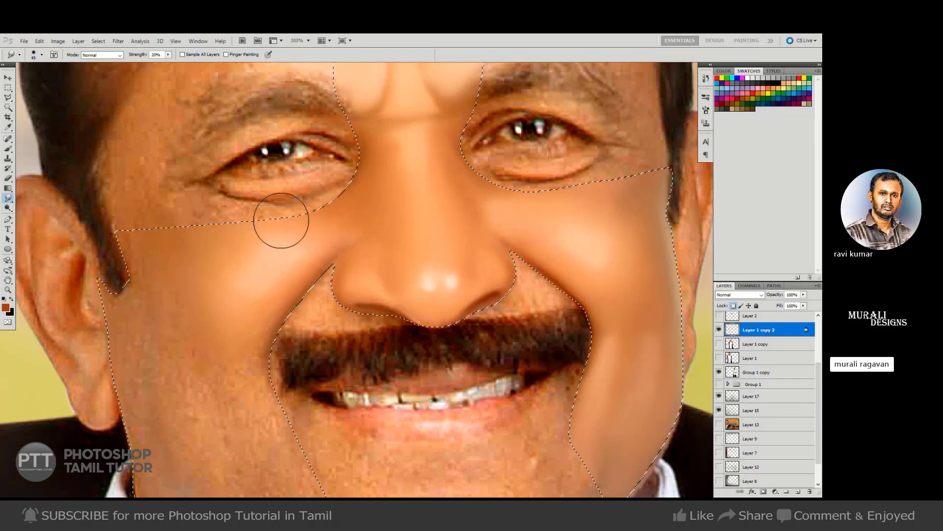
Smudge the lower cheek beside the smile fold and mouth corner at 20% strength, using brushes of about 25 to 30 px.
key("bracketleft")
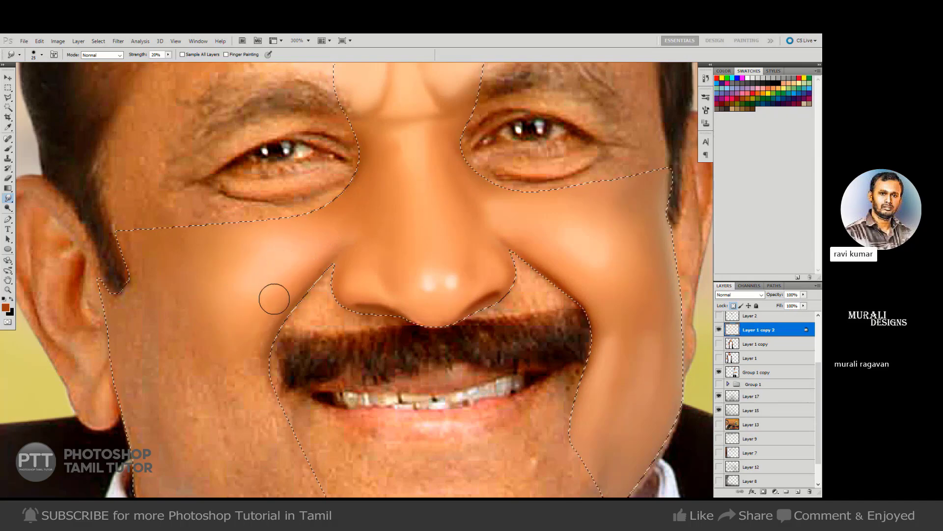
key("bracketright")
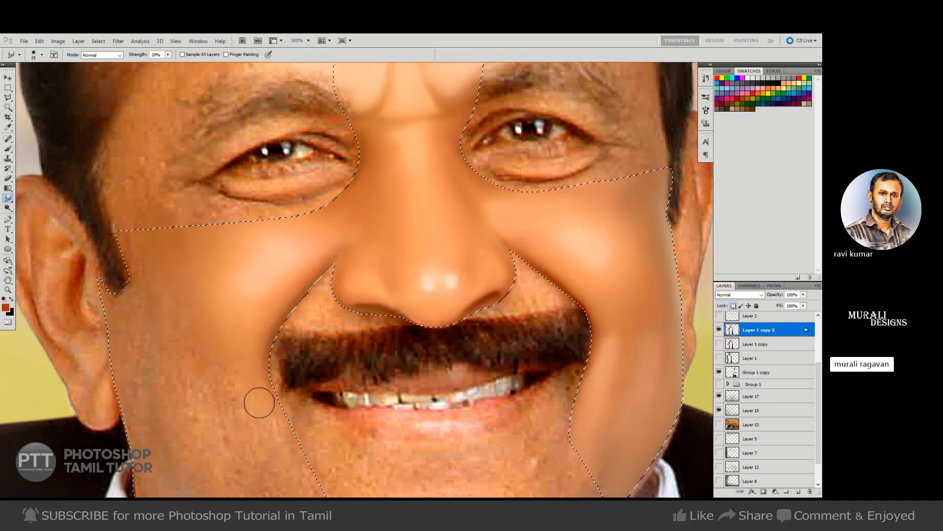
key("bracketright")
key("bracketright")
mouse_move(231, 396)
left_mouse_down()
mouse_move(221, 369)
mouse_move(232, 418)
mouse_move(230, 373)
left_mouse_up()
key("bracketright")
key("bracketright")
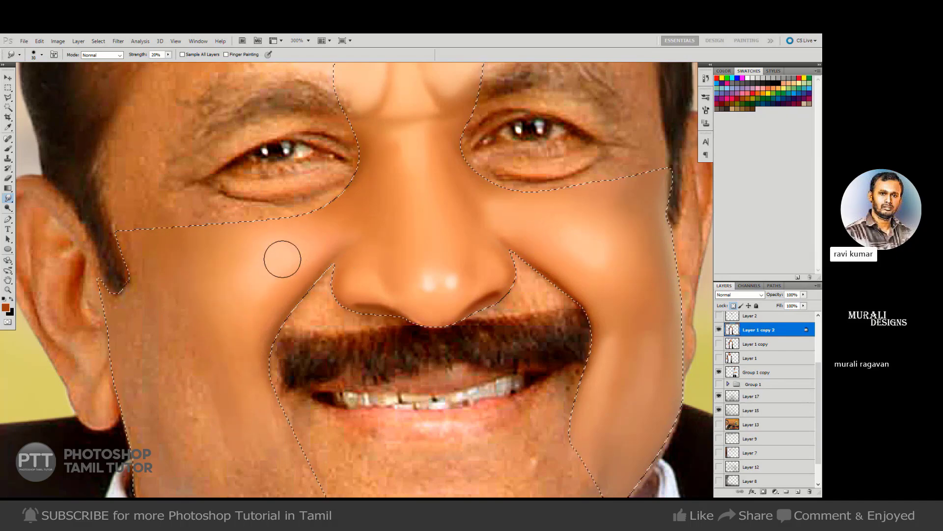
Smudge the outer cheek near the sideburn with brushes of 45 to 50 px, then set a smaller brush and 30% strength.
key("bracketright")
key("bracketright")
key("bracketright")
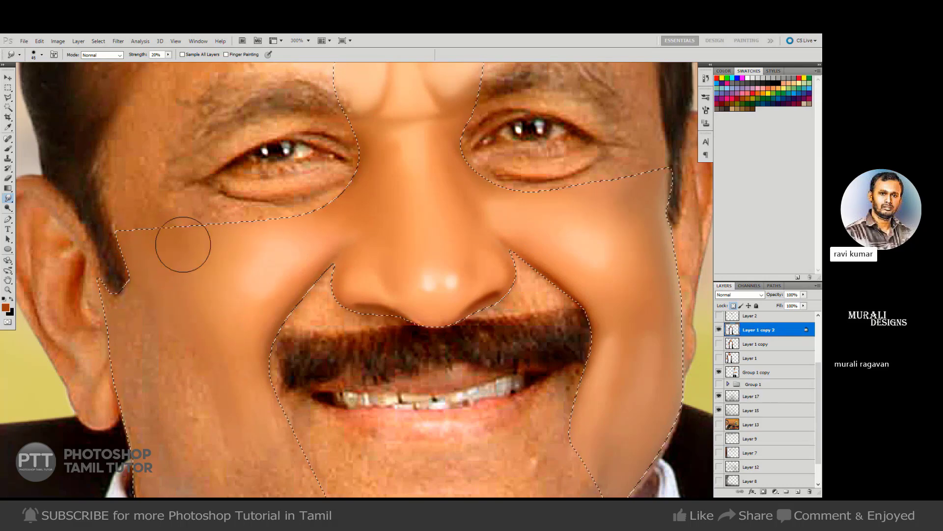
key("bracketright")
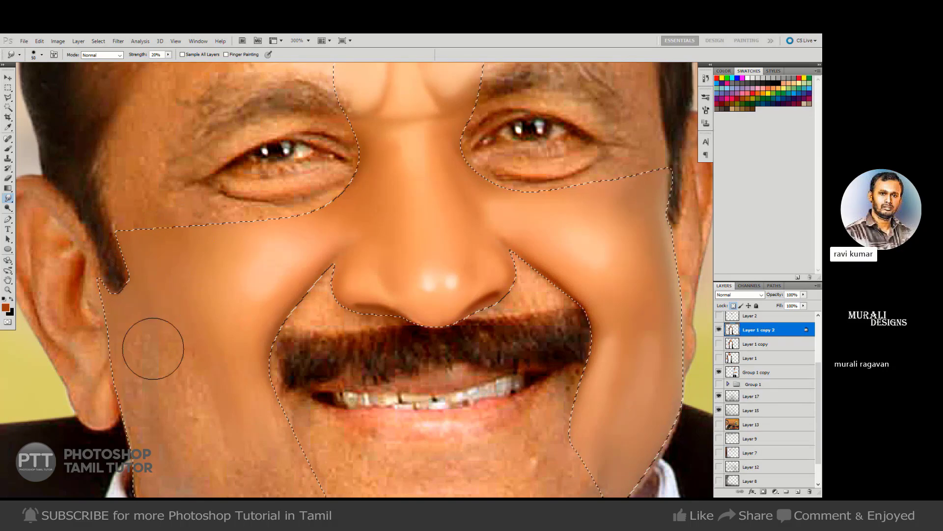
key("bracketleft")
key("bracketleft")
key("bracketleft")
key("3")
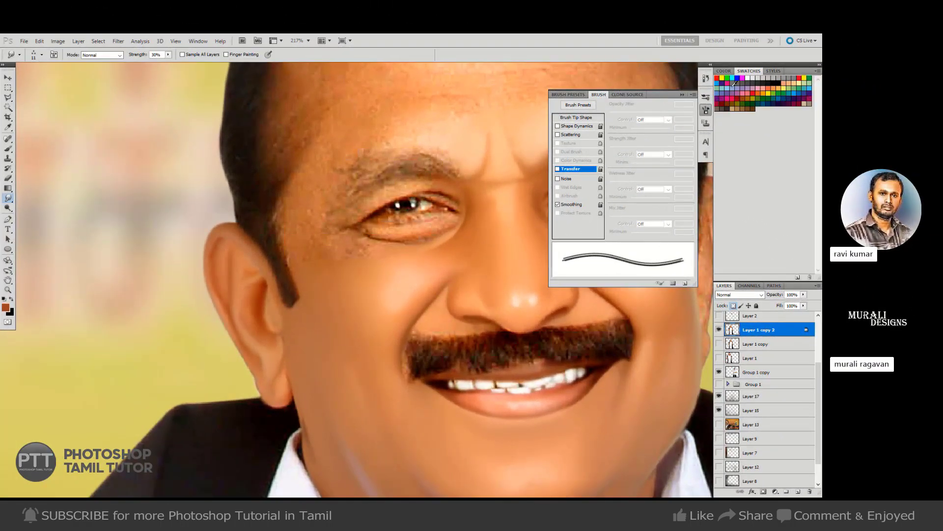
Examine the brush presets and tip shape settings, locating the 11 px multi-dot tip for the Smudge tool.
left_click(706, 97)
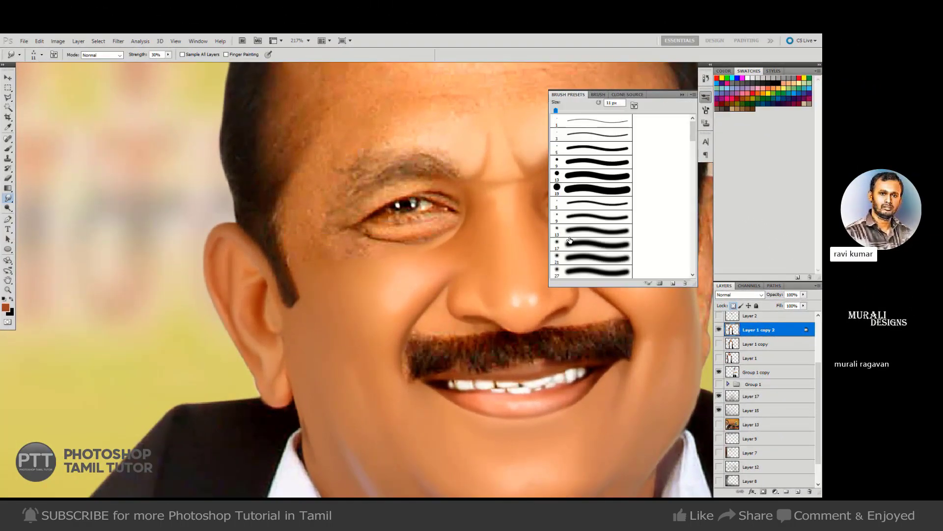
left_click(598, 95)
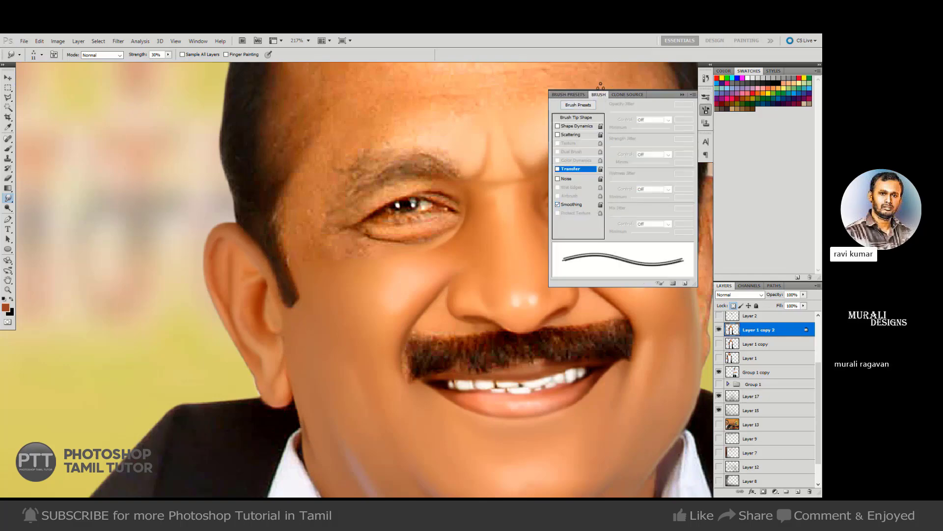
left_click(584, 116)
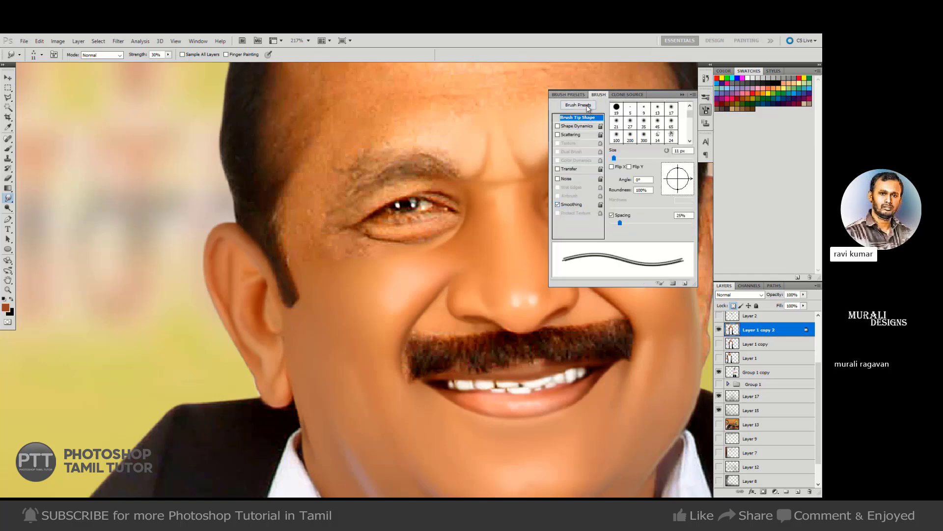
left_click(587, 106)
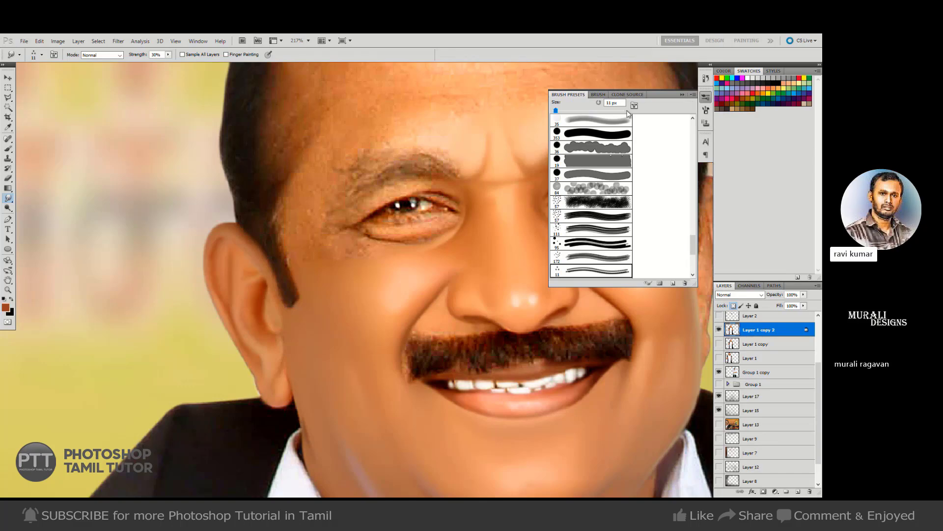
left_click(597, 96)
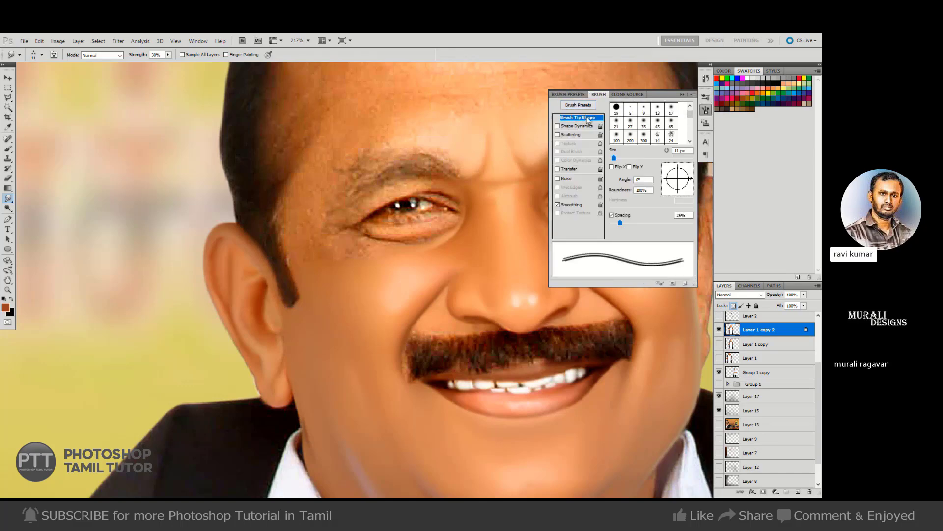
mouse_move(691, 112)
left_mouse_down()
mouse_move(691, 136)
mouse_move(690, 126)
left_mouse_up()
left_click(657, 135)
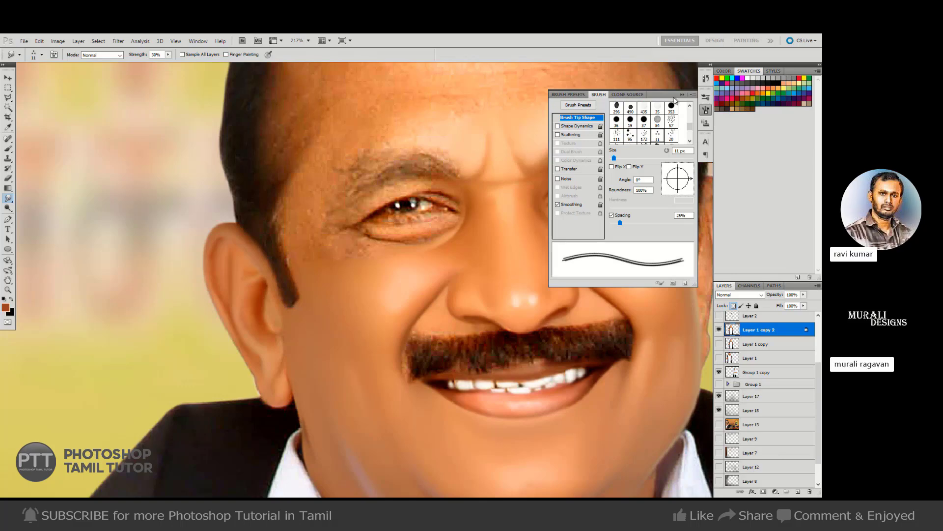
Replace the current brushes with the Assorted Brushes set and choose its 11 px multi-dot tip for the Smudge tool.
left_click(683, 95)
left_click(43, 55)
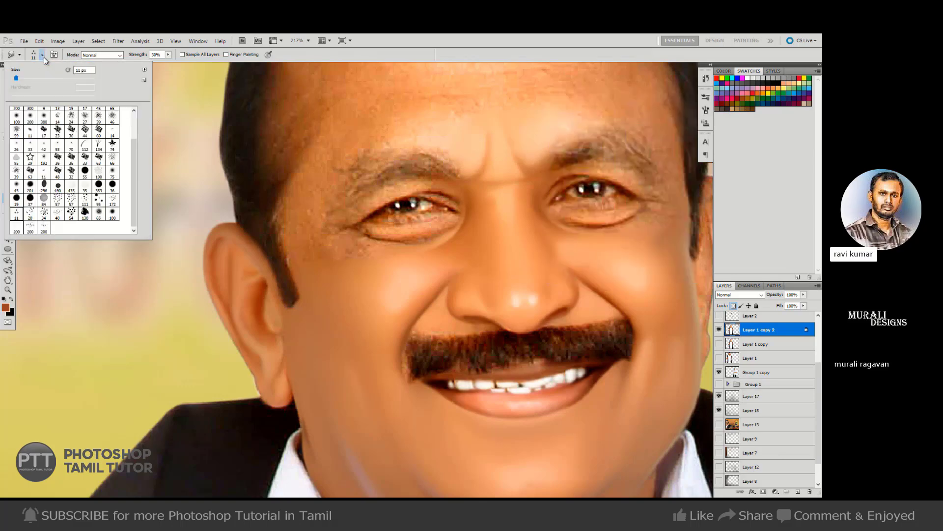
left_click(144, 69)
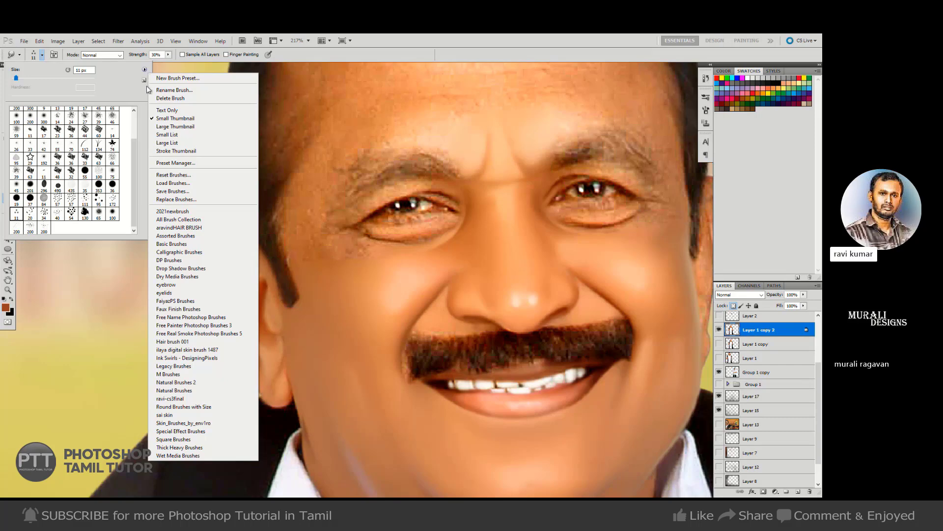
left_click(200, 236)
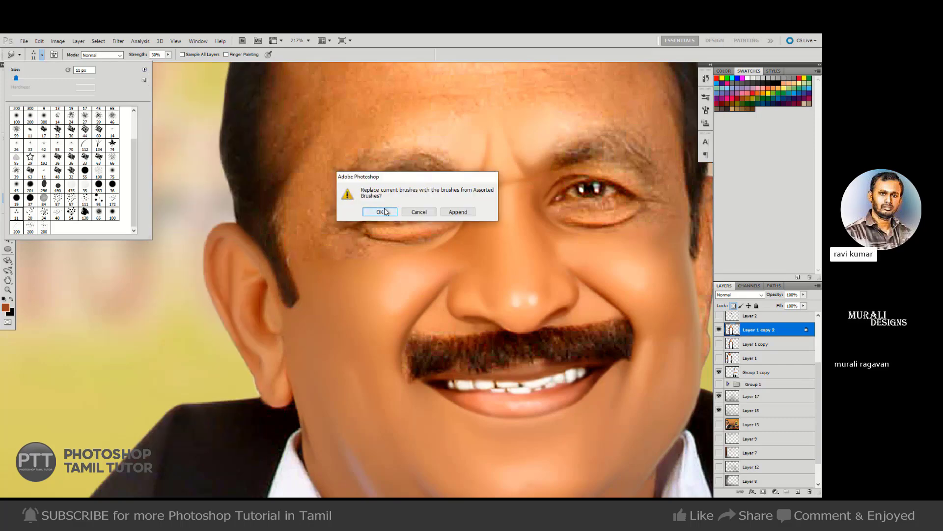
left_click(383, 211)
left_click(30, 169)
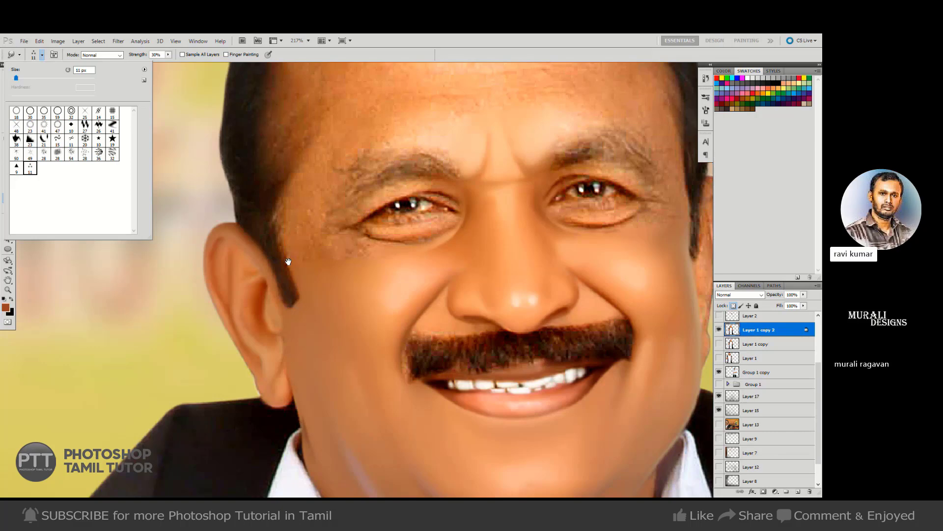
Enable Shape Dynamics for the multi-dot Smudge tip and set the smudge strength to 78%.
left_click_drag(288, 261, 303, 315)
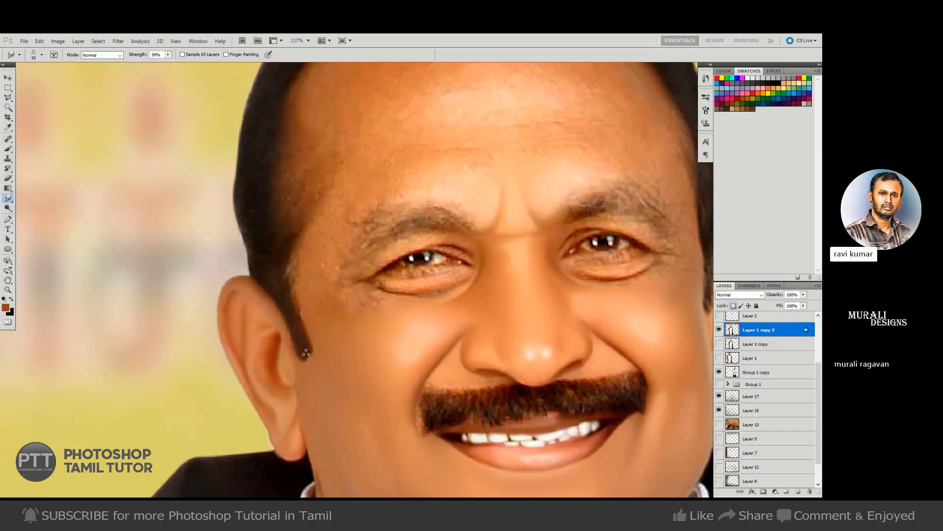
left_click(707, 111)
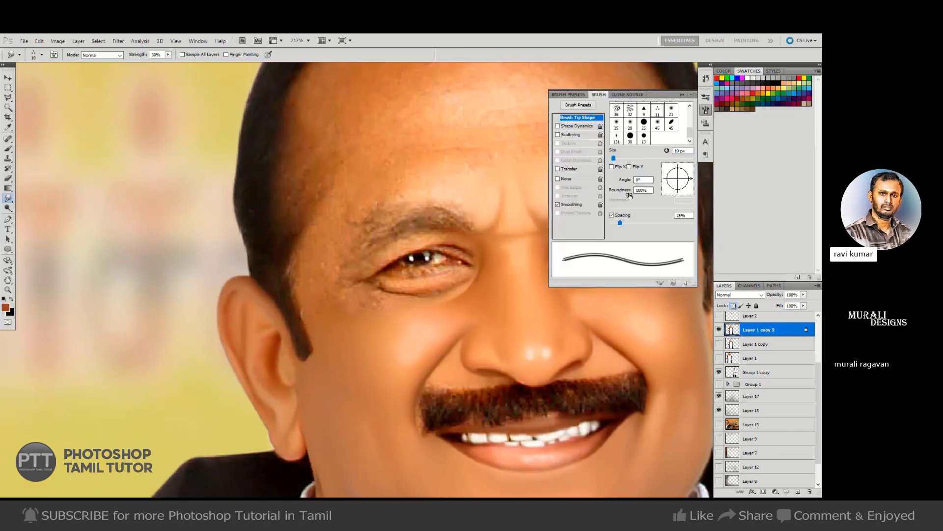
left_click(577, 126)
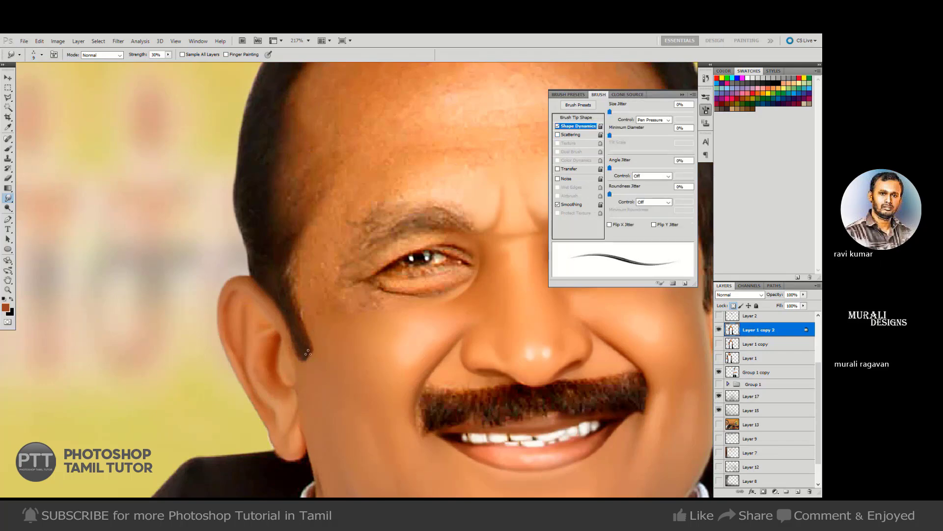
key("7")
key("8")
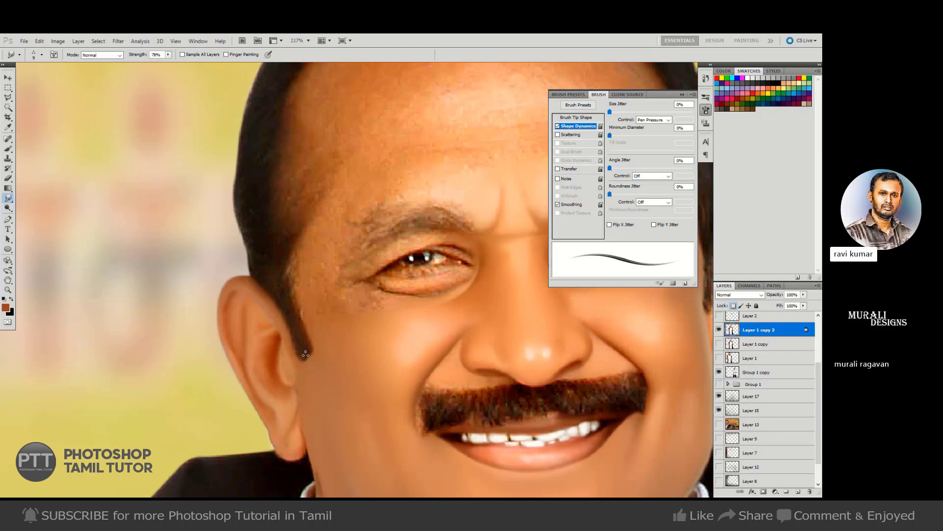
Smudge the edge of the sideburn and temple hairline into soft hair strands, using brush sizes of 9 to 15 px.
left_click_drag(304, 352, 306, 323)
key("bracketright")
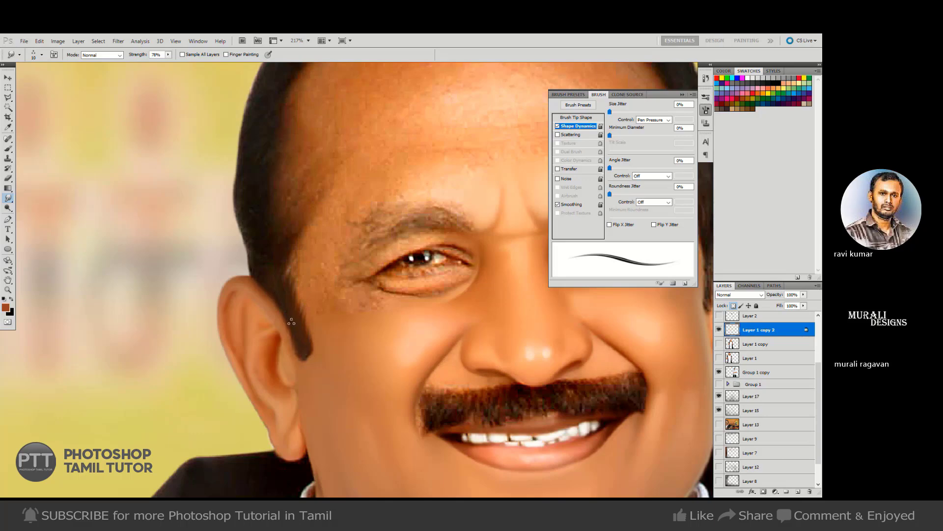
key("bracketright")
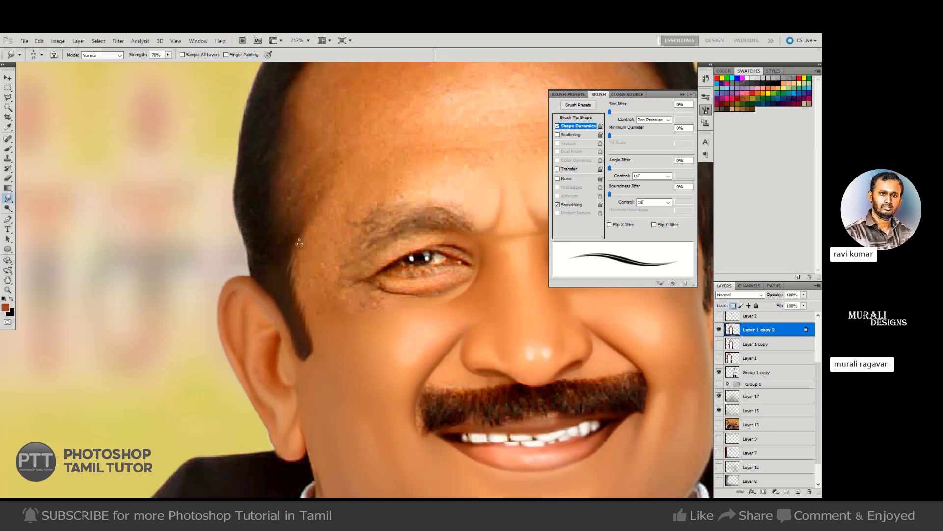
key("bracketleft")
key("bracketleft")
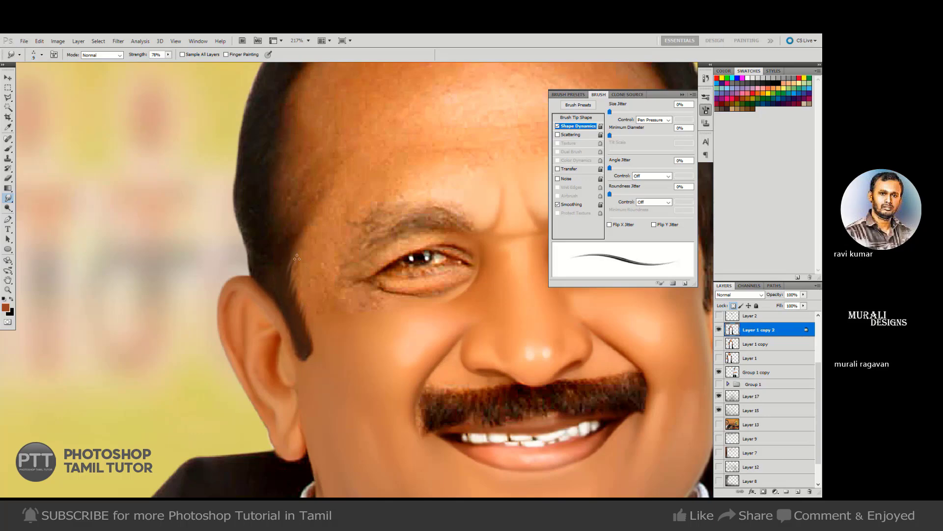
key("bracketright")
key("bracketright")
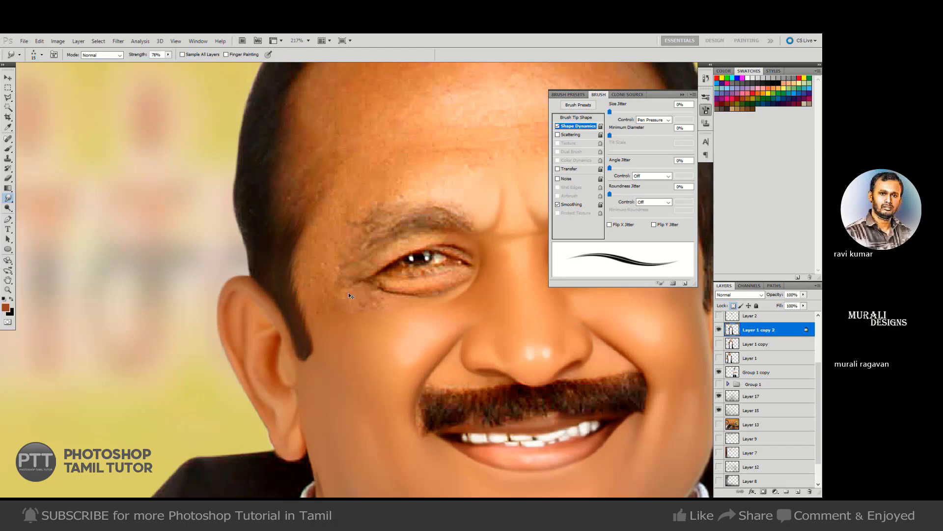
Smudge the middle of the moustache's left half into fine hair strands with a brush of about 8 to 9 px.
key("ctrl+minus")
key("bracketright")
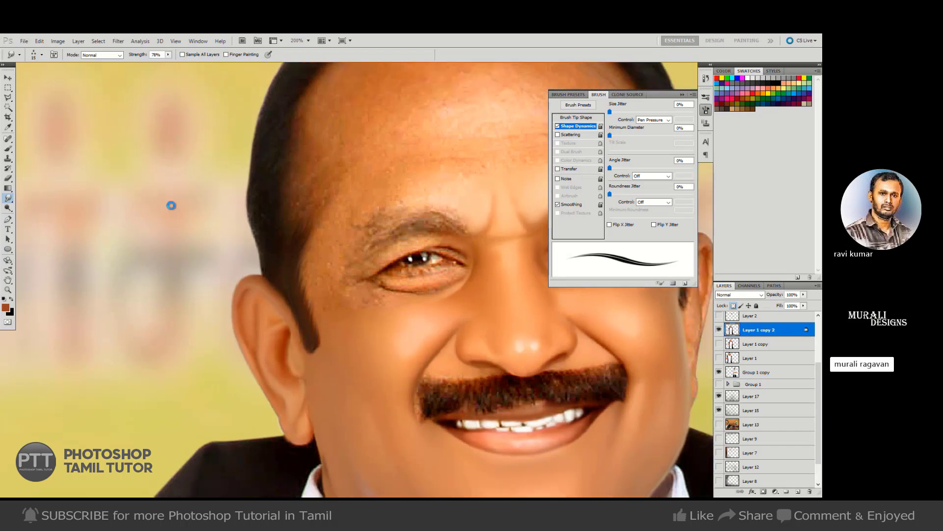
left_click_drag(426, 343, 271, 297)
scroll(343, 349, "up", 1)
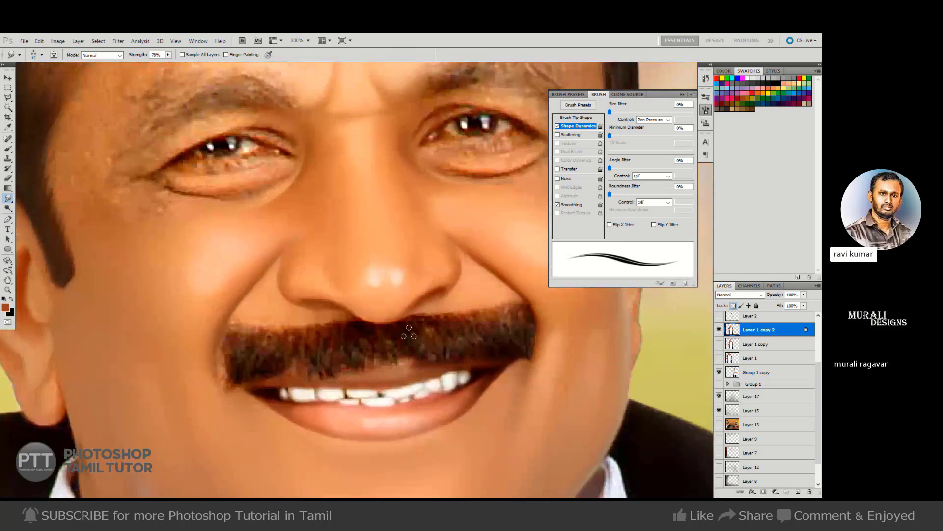
left_click_drag(387, 318, 392, 251)
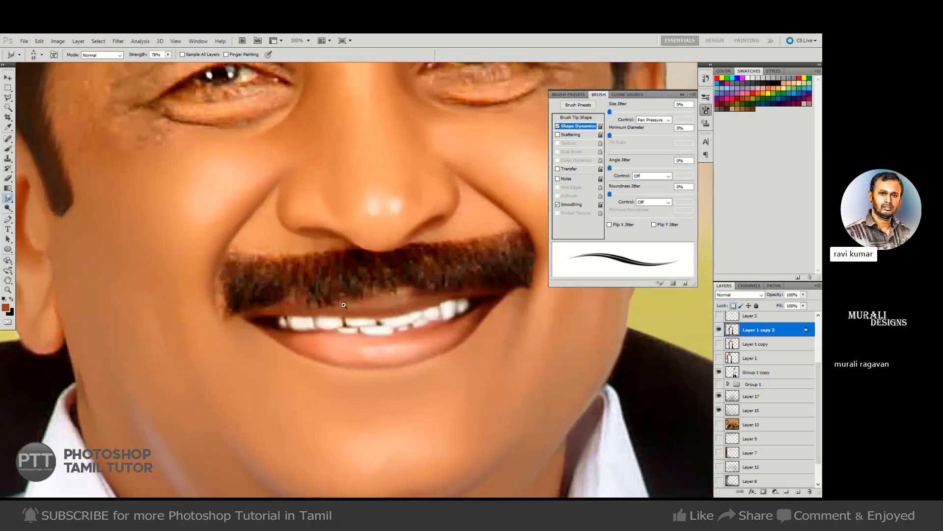
left_click(354, 314, "ctrl")
left_click_drag(354, 311, 349, 316)
key("bracketleft")
key("bracketleft")
key("bracketleft")
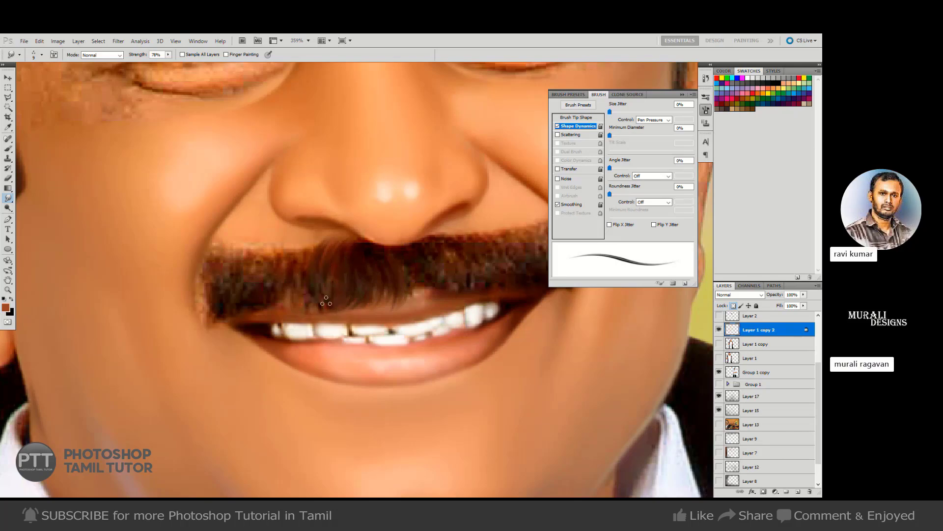
key("bracketleft")
mouse_move(296, 261)
left_mouse_down()
mouse_move(324, 235)
mouse_move(296, 277)
mouse_move(279, 260)
mouse_move(296, 244)
left_mouse_up()
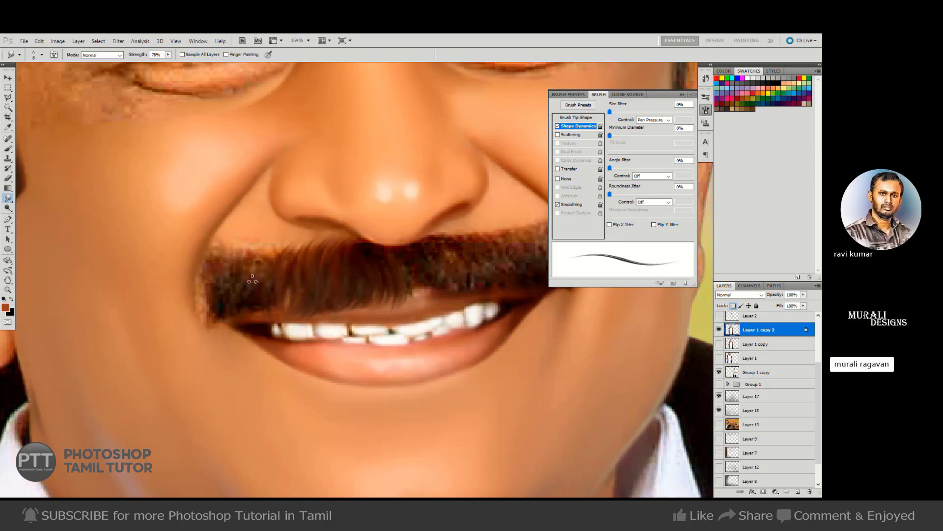
Pull hair strands up along the outer left part of the moustache's upper edge with a finer brush.
mouse_move(273, 265)
left_mouse_down()
mouse_move(298, 242)
mouse_move(252, 276)
mouse_move(246, 266)
mouse_move(245, 298)
mouse_move(286, 241)
mouse_move(261, 248)
left_mouse_up()
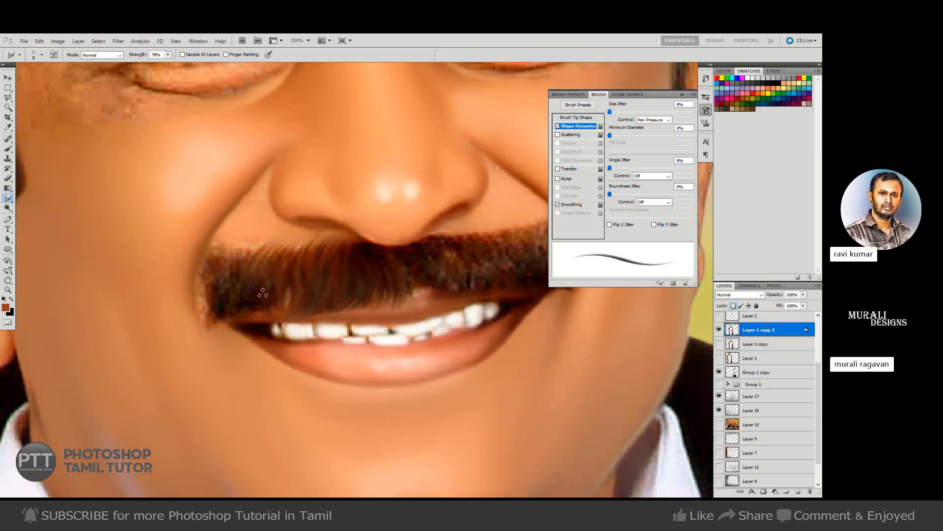
key("[")
mouse_move(240, 270)
left_mouse_down()
mouse_move(252, 247)
mouse_move(243, 247)
left_mouse_up()
key("[")
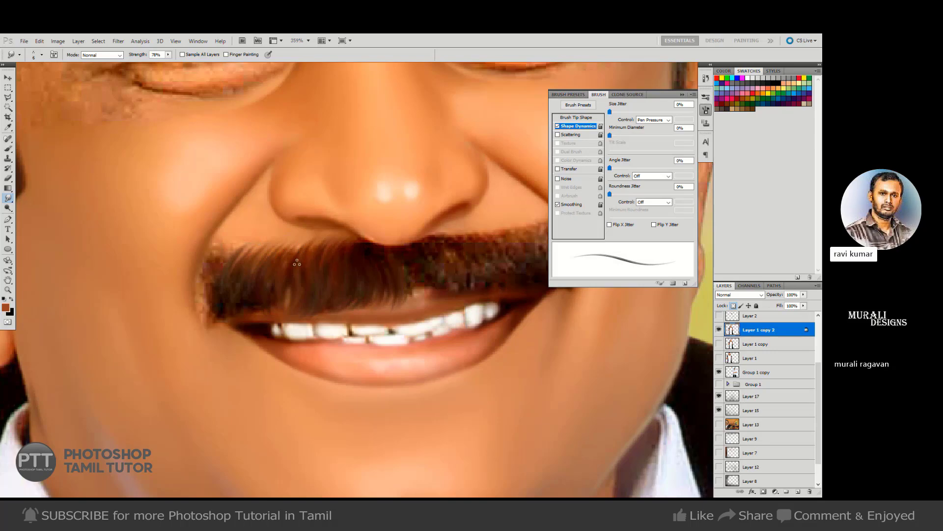
key("]")
key("]")
key("[")
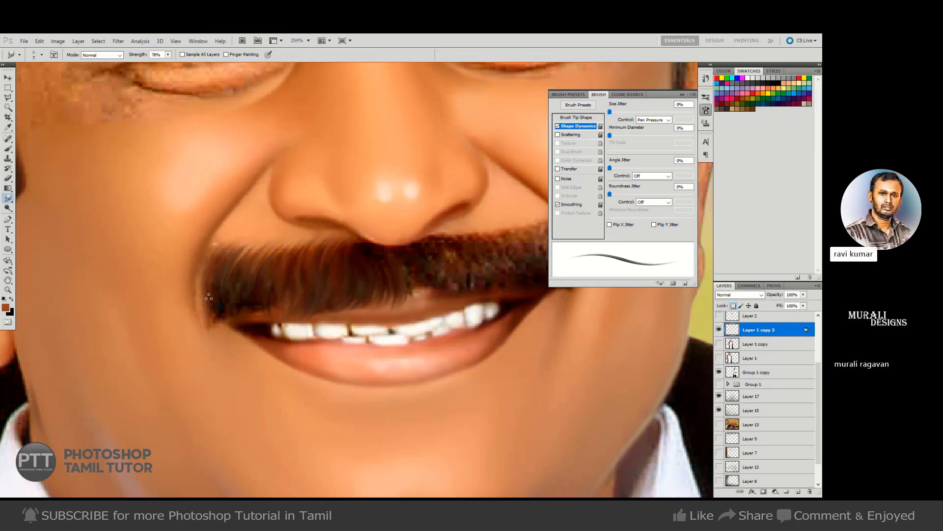
Smudge the moustache's left end down past the mouth corner into tapered hairs with a 7 to 8 px brush.
key("]")
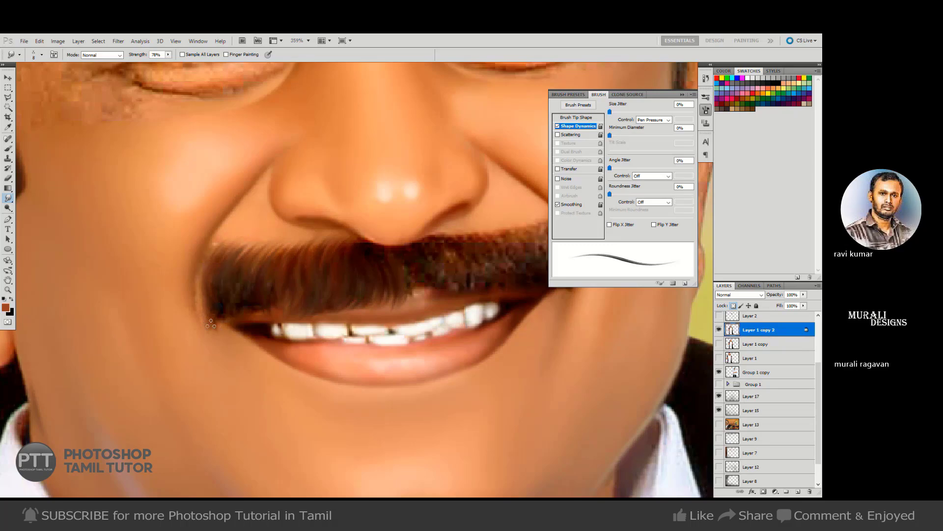
mouse_move(211, 316)
left_mouse_down()
mouse_move(215, 334)
mouse_move(232, 332)
left_mouse_up()
key("[")
key("bracketright")
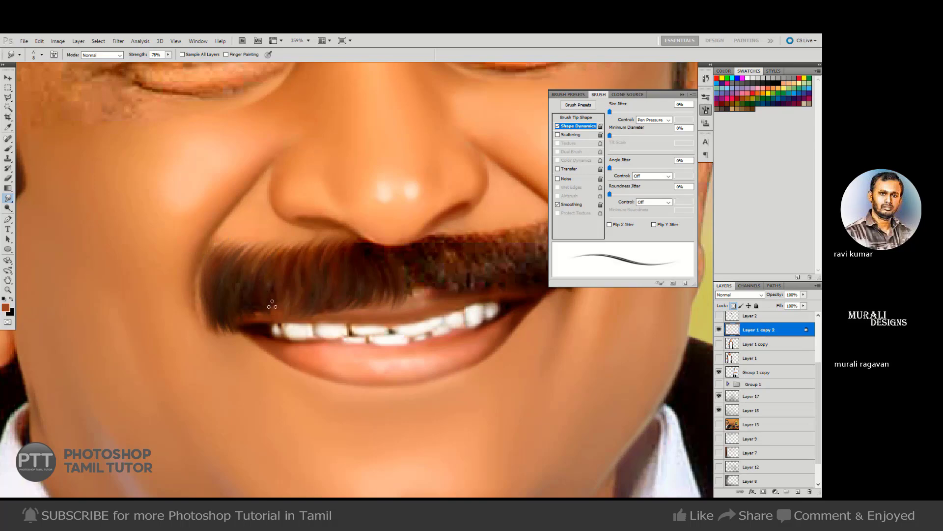
key("bracketleft")
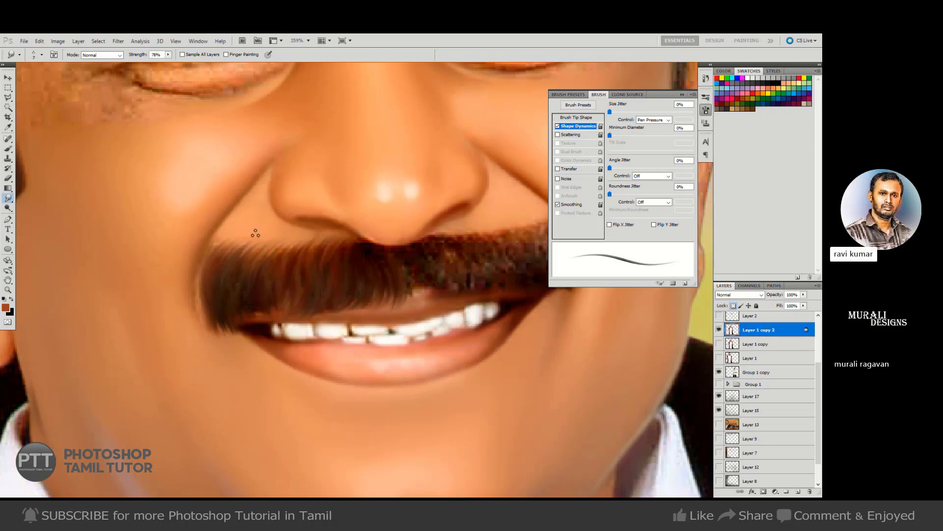
Smudge the right half of the moustache into hair strands, from its outer end to the centre, with an 8 to 9 px brush.
left_click_drag(395, 273, 347, 279)
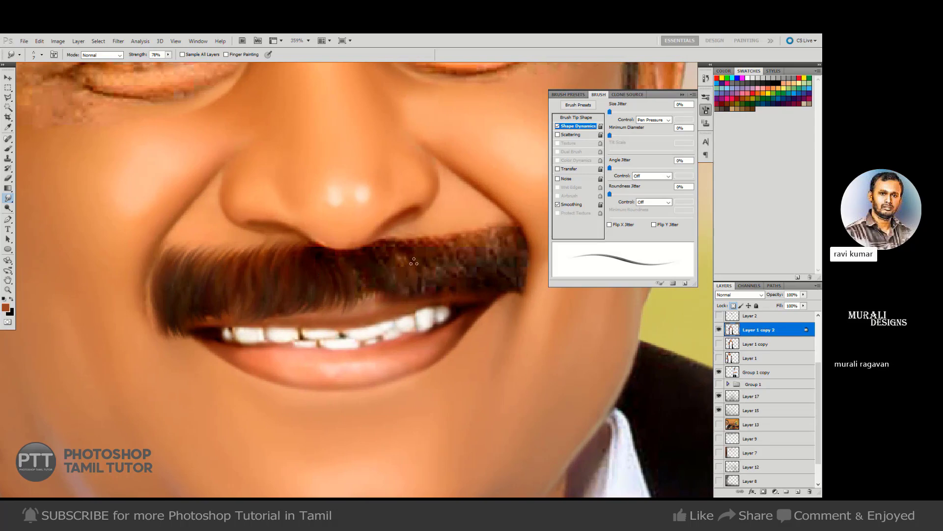
key("bracketright")
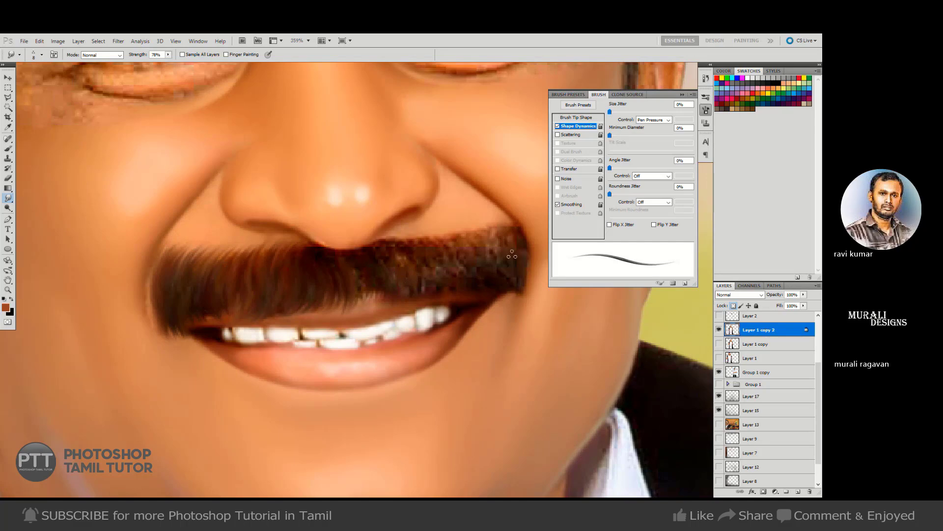
left_click_drag(510, 278, 512, 297)
mouse_move(516, 258)
left_mouse_down()
mouse_move(498, 222)
mouse_move(501, 247)
mouse_move(469, 213)
mouse_move(500, 253)
mouse_move(461, 223)
left_mouse_up()
mouse_move(478, 246)
left_mouse_down()
mouse_move(448, 229)
mouse_move(471, 248)
mouse_move(429, 230)
mouse_move(457, 254)
mouse_move(402, 241)
mouse_move(407, 284)
mouse_move(379, 258)
mouse_move(387, 287)
left_mouse_up()
key("bracketright")
mouse_move(379, 250)
left_mouse_down()
mouse_move(395, 285)
mouse_move(420, 286)
left_mouse_up()
left_click_drag(416, 252, 450, 292)
mouse_move(464, 257)
left_mouse_down()
mouse_move(498, 279)
mouse_move(504, 272)
left_mouse_up()
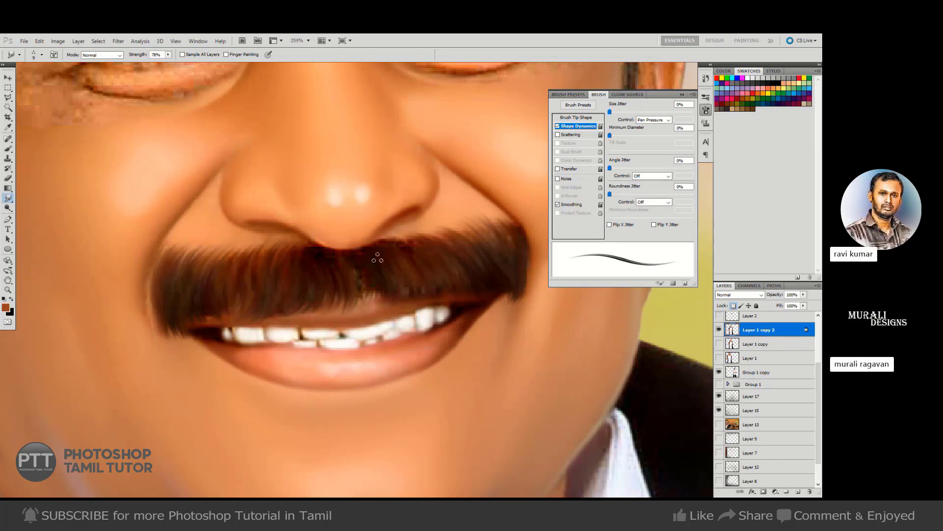
Blend the strands below the nose and refine the moustache's right half and upper edge with short smudge strokes.
left_click_drag(368, 258, 351, 293)
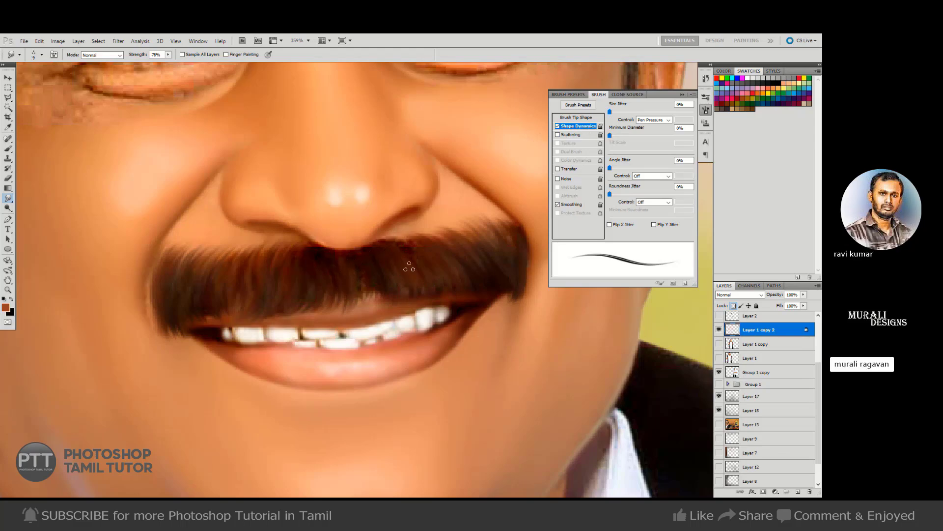
key("bracketleft")
left_click_drag(406, 253, 424, 275)
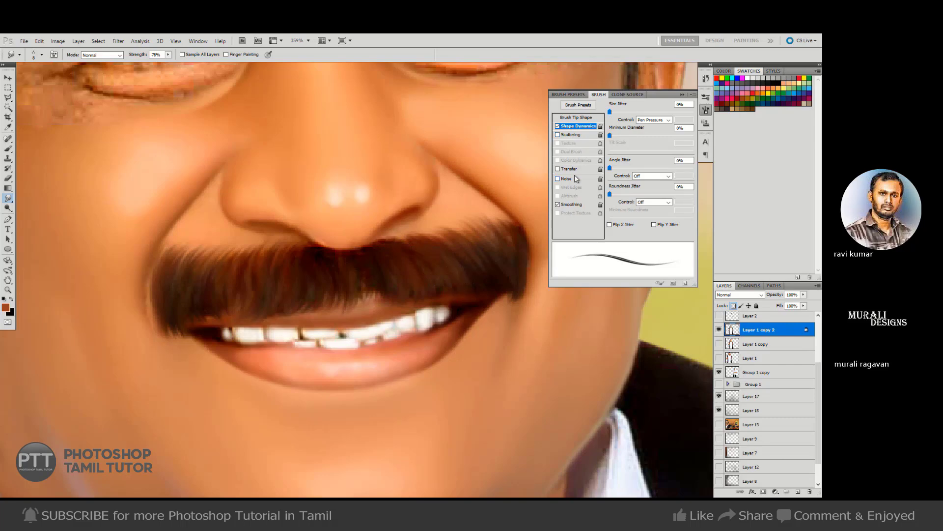
key("bracketright")
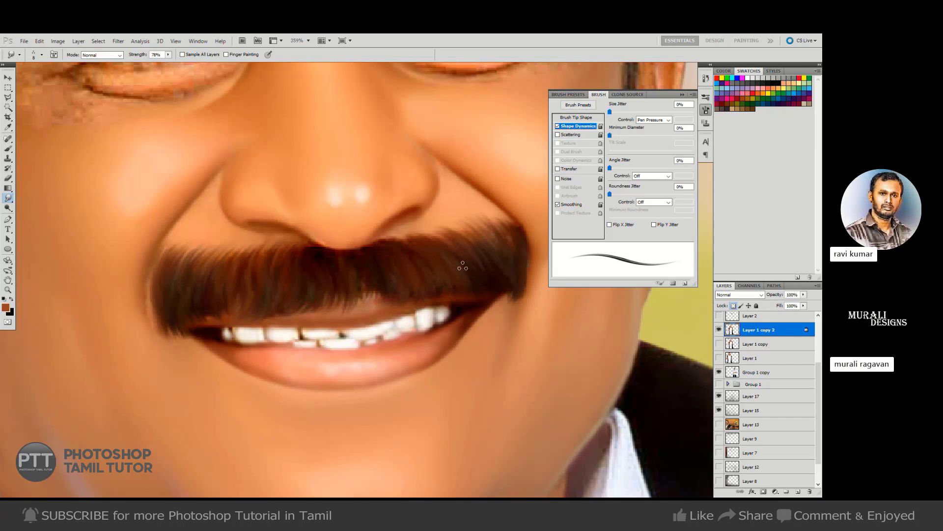
left_click_drag(502, 266, 471, 236)
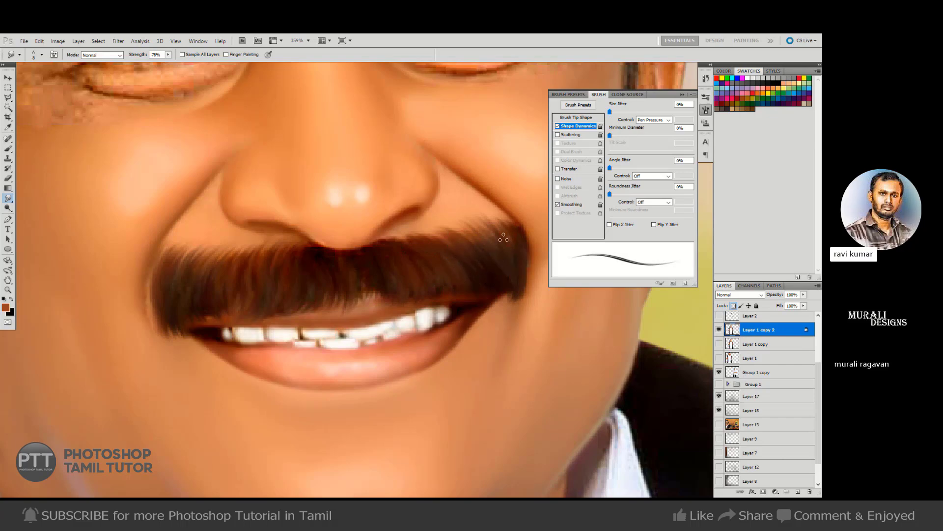
Add a new layer above the smudged face layer and activate the Brush tool with the default black foreground colour.
key("ctrl+shift+alt+n")
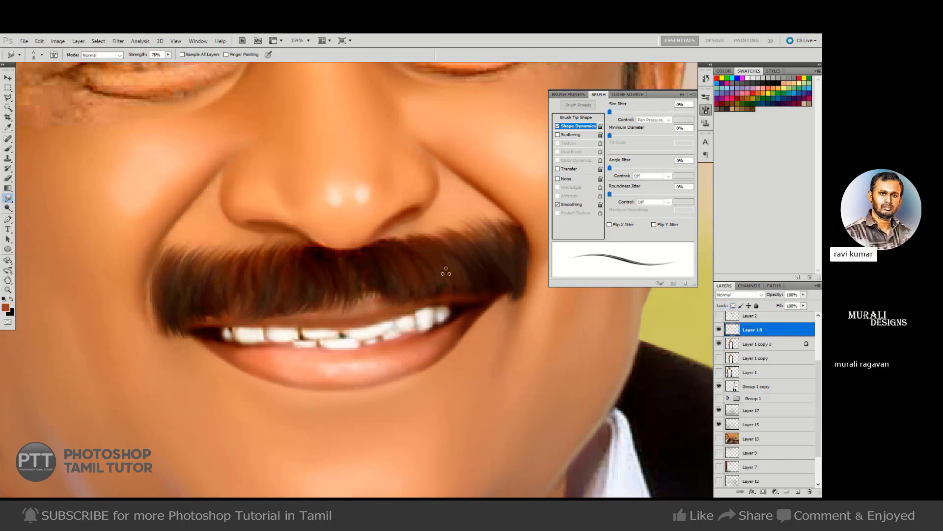
key("d")
key("b")
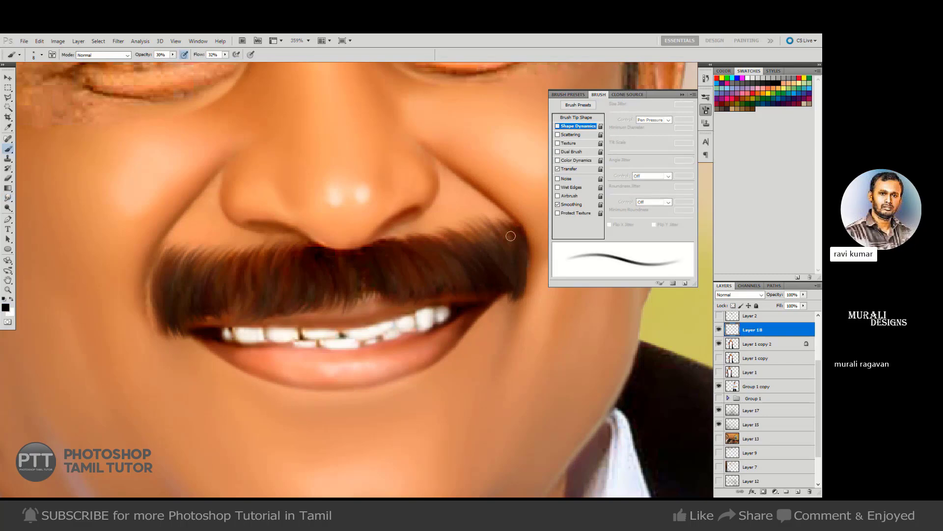
Choose the soft round 45 px brush tip with 0% hardness and reduce its size to 8 px.
left_click(577, 117)
left_click(644, 136)
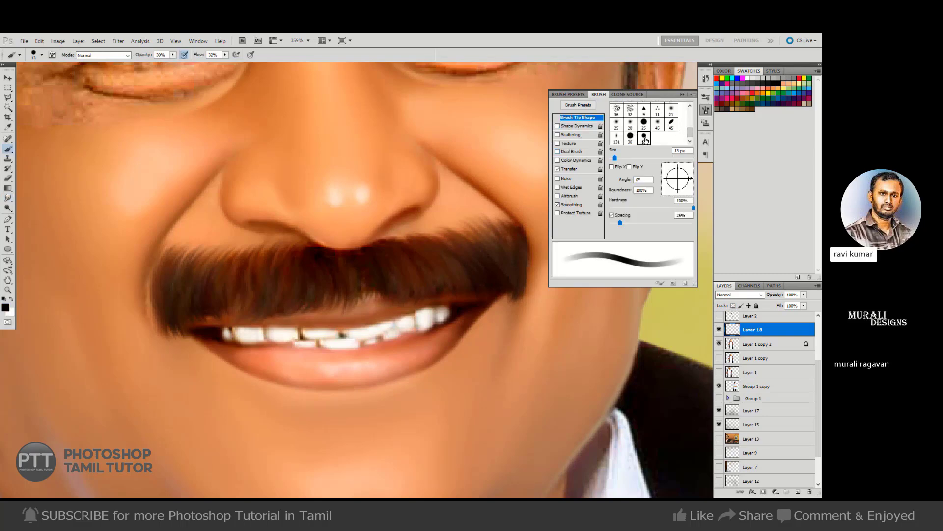
left_click(659, 127)
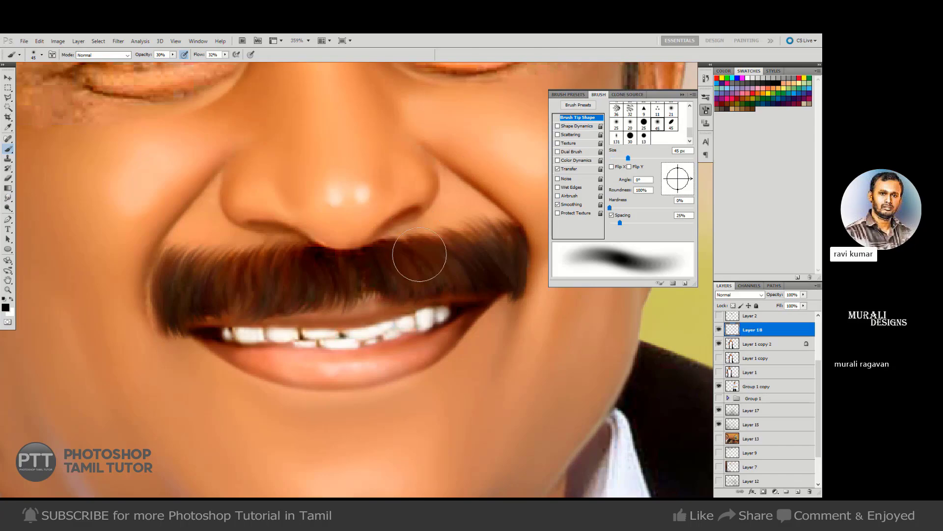
key("bracketleft")
key("bracketleft")
key("bracketleft")
key("bracketleft")
key("bracketleft")
key("bracketleft")
key("bracketleft")
key("bracketleft")
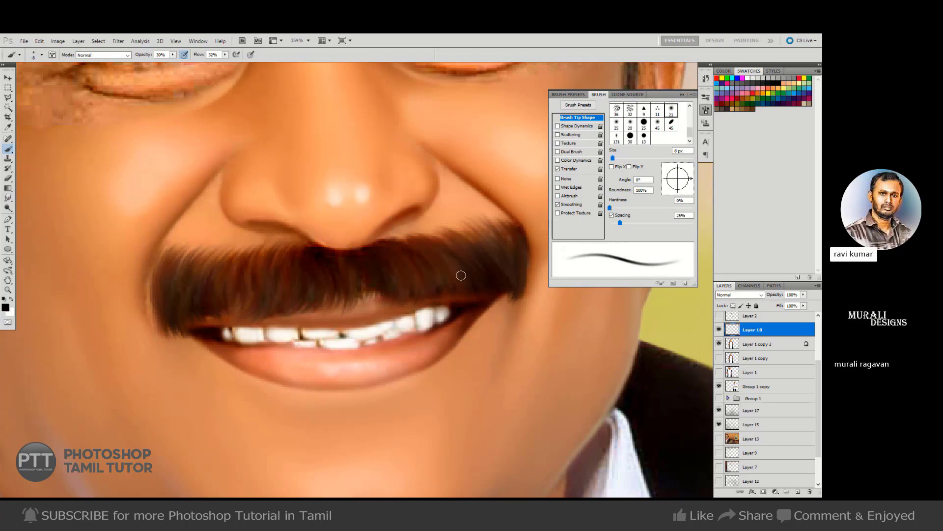
Activate the Smudge tool and merge the empty new layer down into the smudged face layer.
key("ctrl+minus")
key("ctrl+minus")
key("ctrl+minus")
key("ctrl+minus")
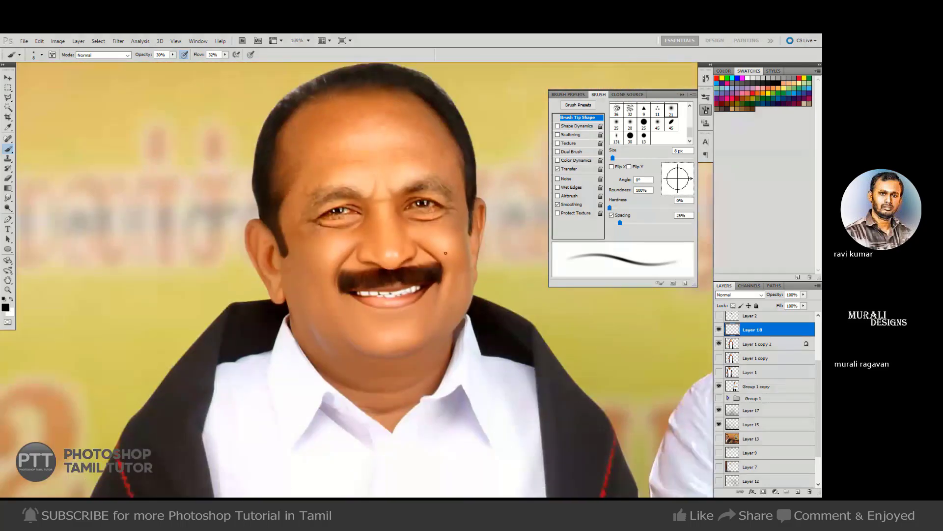
key("r")
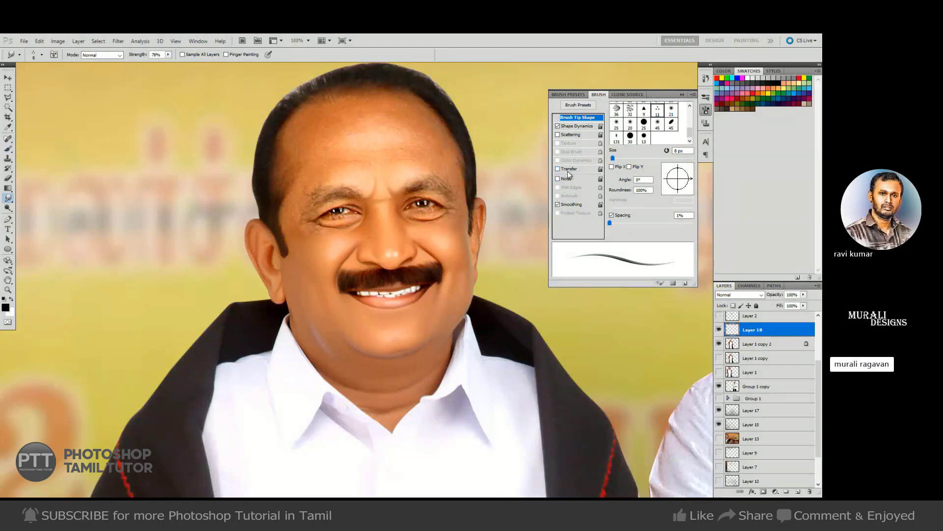
mouse_move(425, 257)
left_mouse_down()
mouse_move(456, 277)
mouse_move(452, 257)
mouse_move(490, 333)
left_mouse_up()
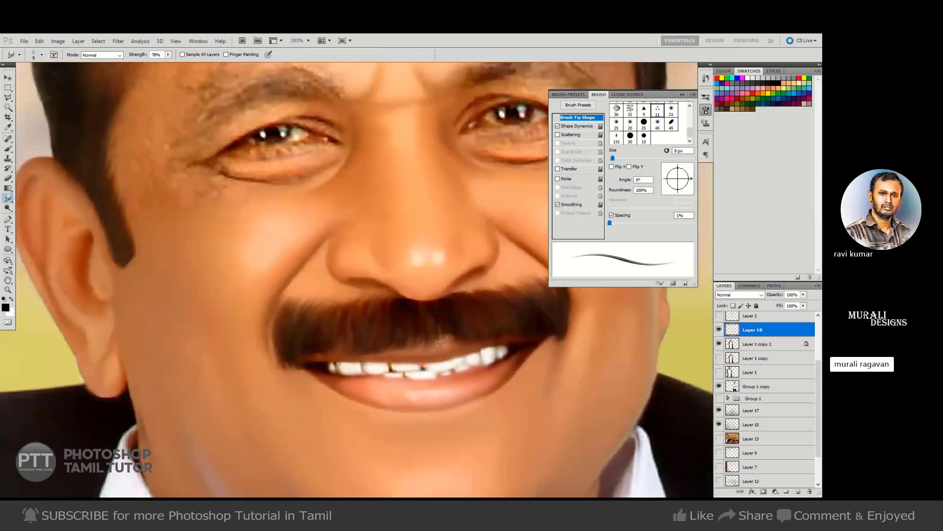
key("ctrl+e")
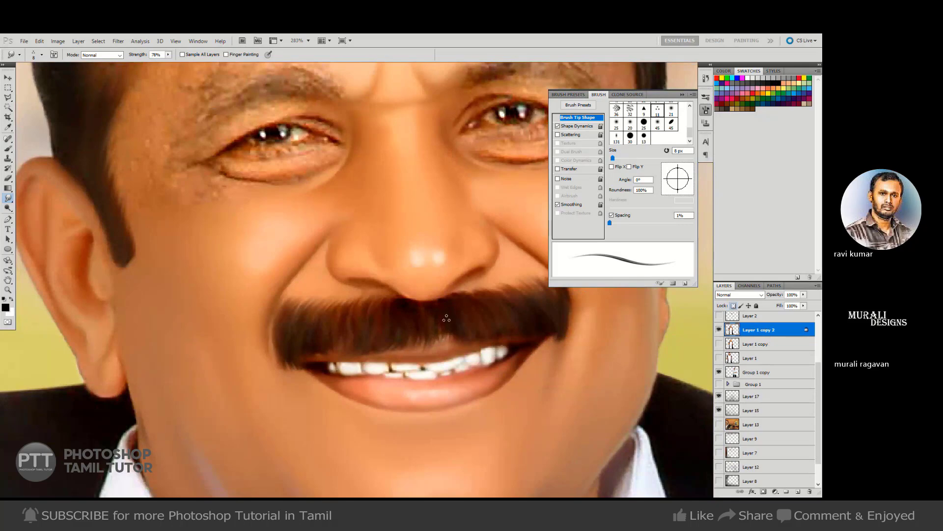
Smudge short hair strands at the moustache's centre and left half at 8 px, and review the brush's Shape Dynamics settings.
left_click_drag(441, 328, 438, 337)
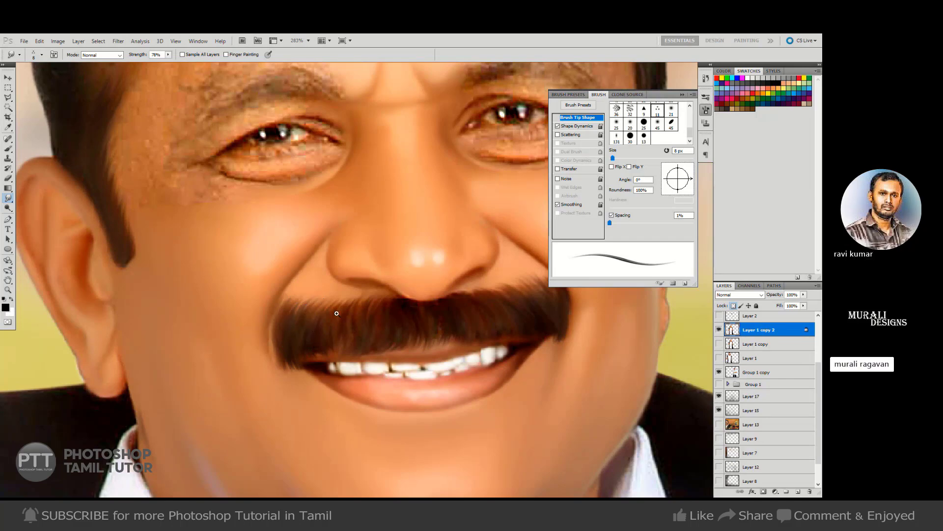
left_click_drag(336, 313, 342, 301)
left_click(590, 126)
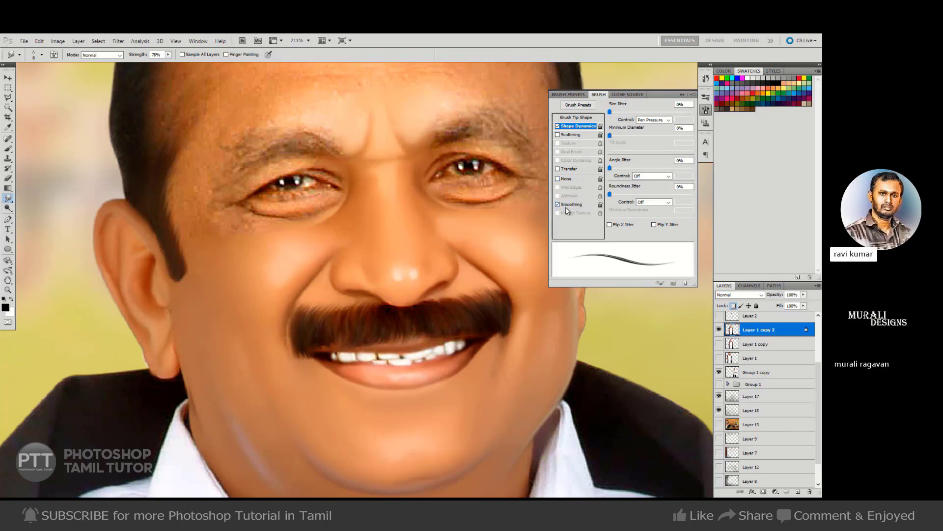
left_click(578, 117)
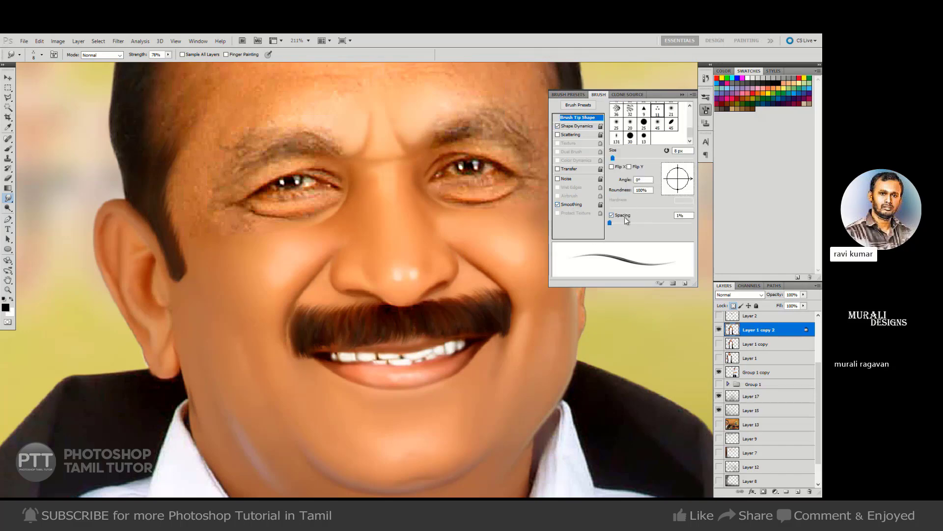
Choose the 11 px dotted smudge tip, set its spacing to 1%, and show its Shape Dynamics settings.
left_click(658, 109)
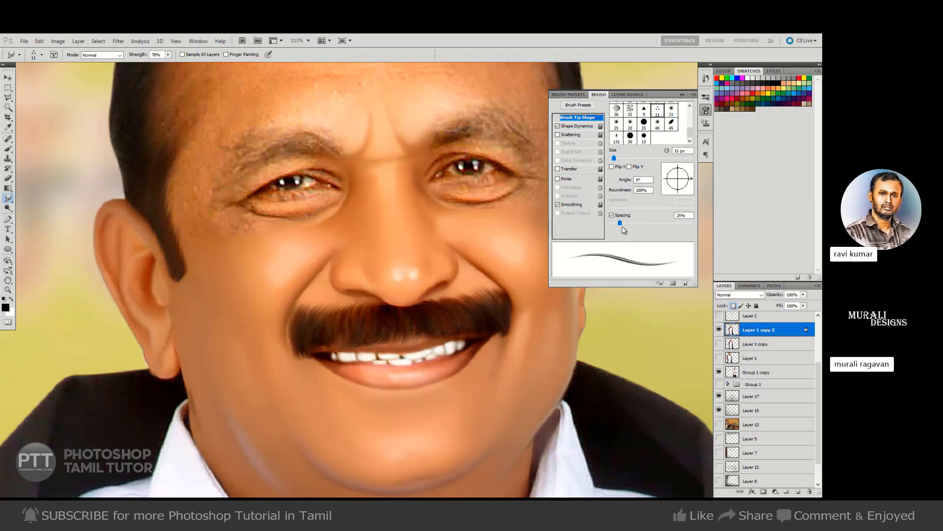
left_click_drag(620, 223, 609, 223)
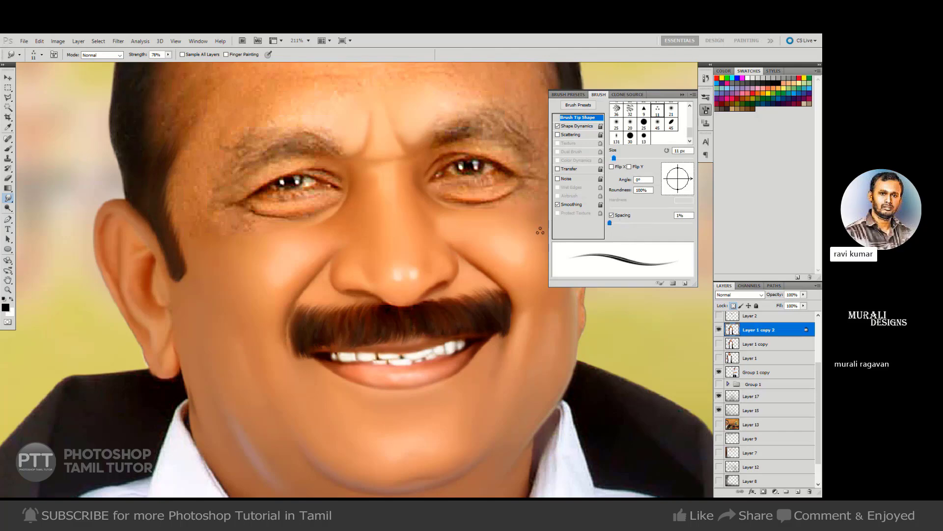
left_click(578, 126)
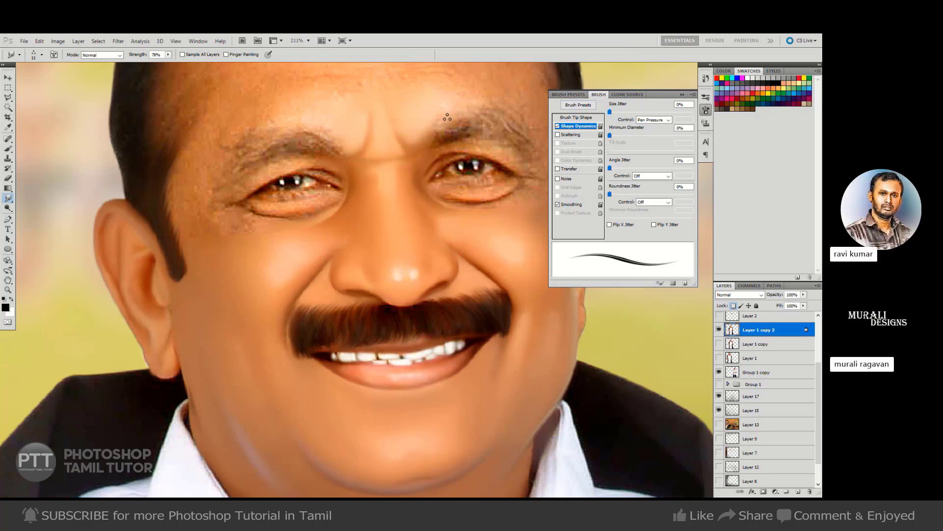
Smudge the hair edge at the left temple with the dotted tip at 10 px.
key("f")
mouse_move(202, 109)
left_mouse_down()
mouse_move(227, 159)
mouse_move(315, 262)
left_mouse_up()
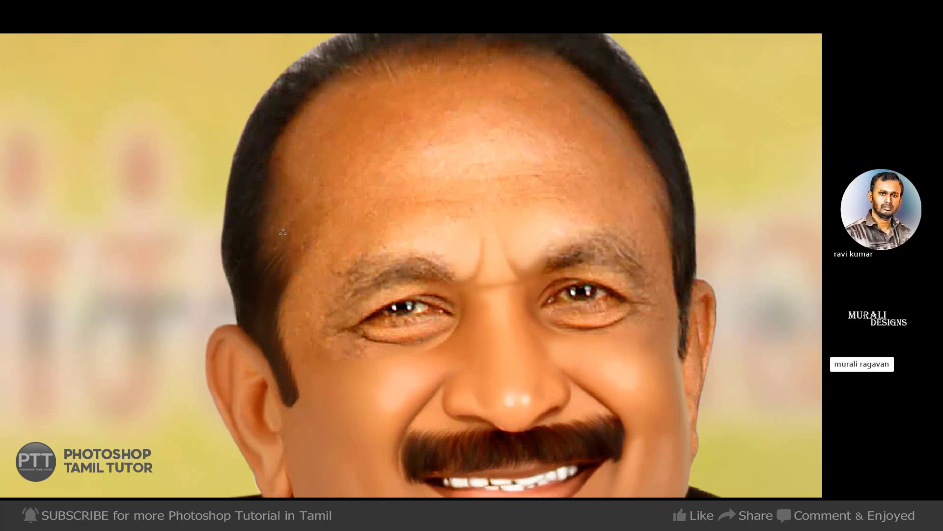
key("f")
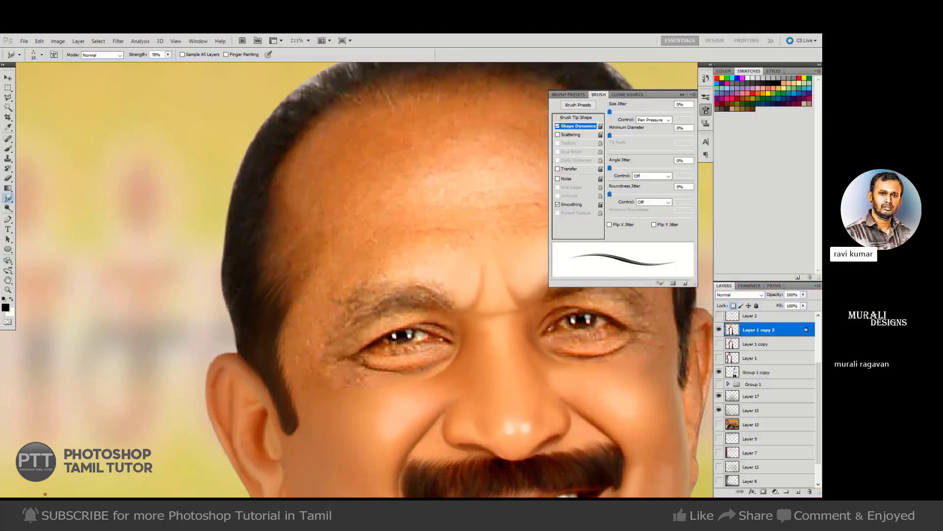
Turn off Shape Dynamics, choose the round 25 px tip with 49% hardness, and disable its spacing.
left_click(557, 126)
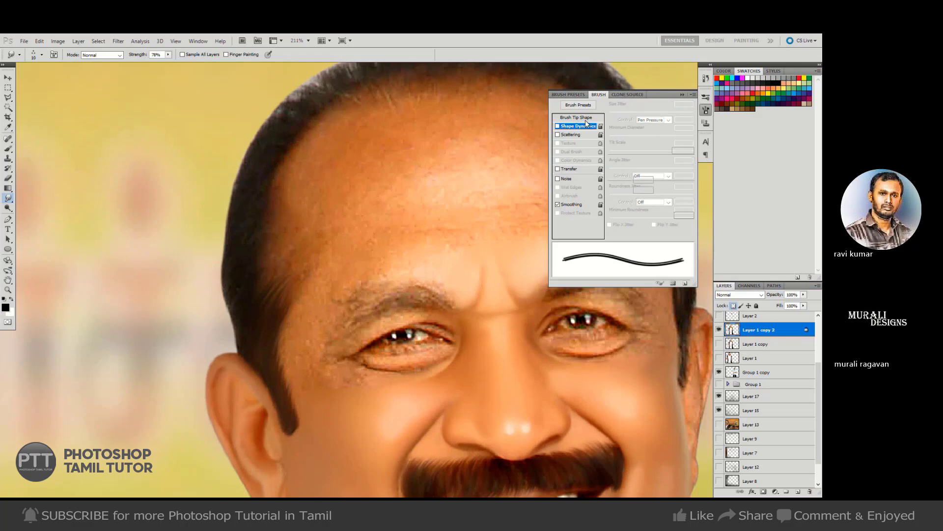
left_click(585, 118)
left_click(644, 123)
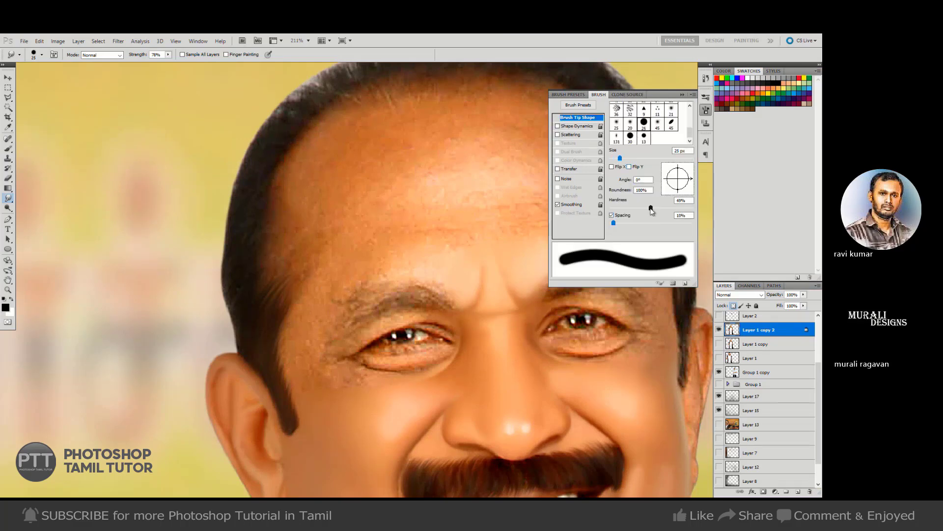
left_click(618, 215)
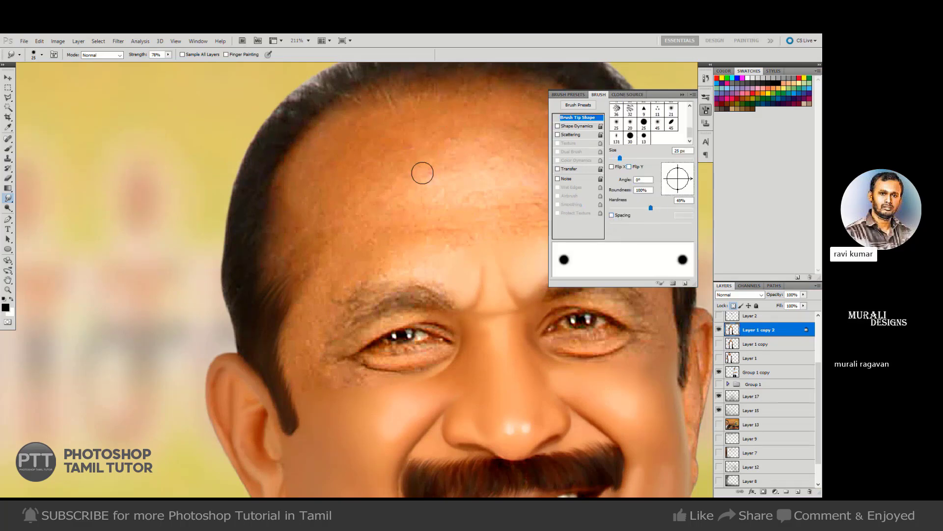
Set the smudge strength to 30% and smooth the upper rim of the right ear with a 10 to 15 px brush.
left_click_drag(537, 332, 402, 194)
left_click_drag(498, 227, 391, 227)
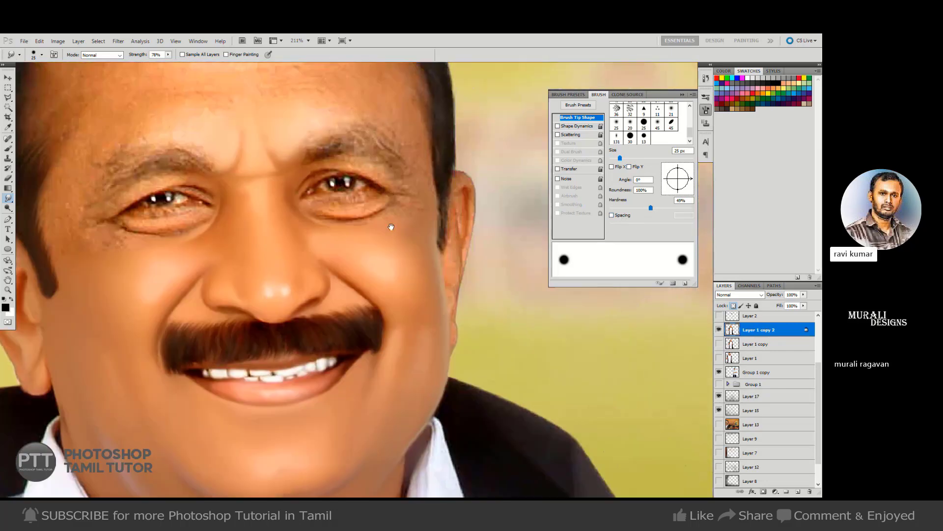
left_click_drag(470, 216, 497, 219)
key("3")
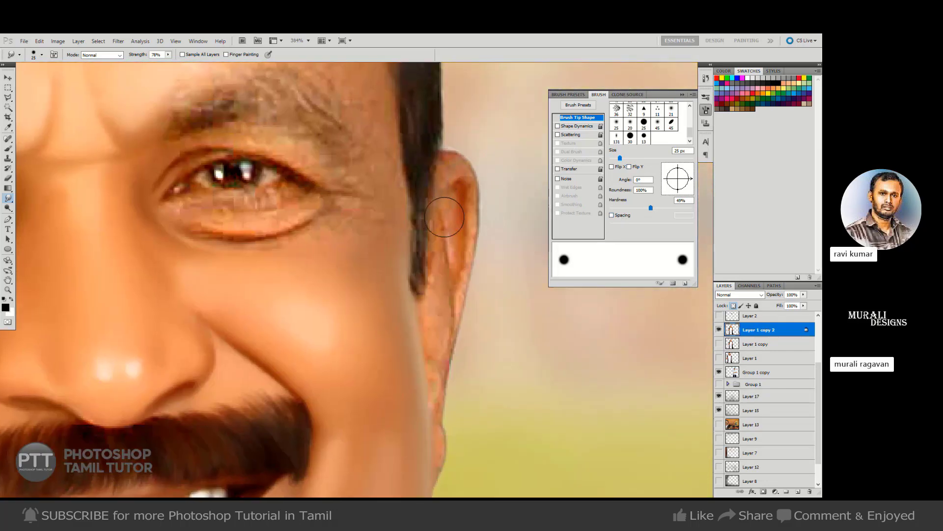
key("bracketleft")
key("bracketleft")
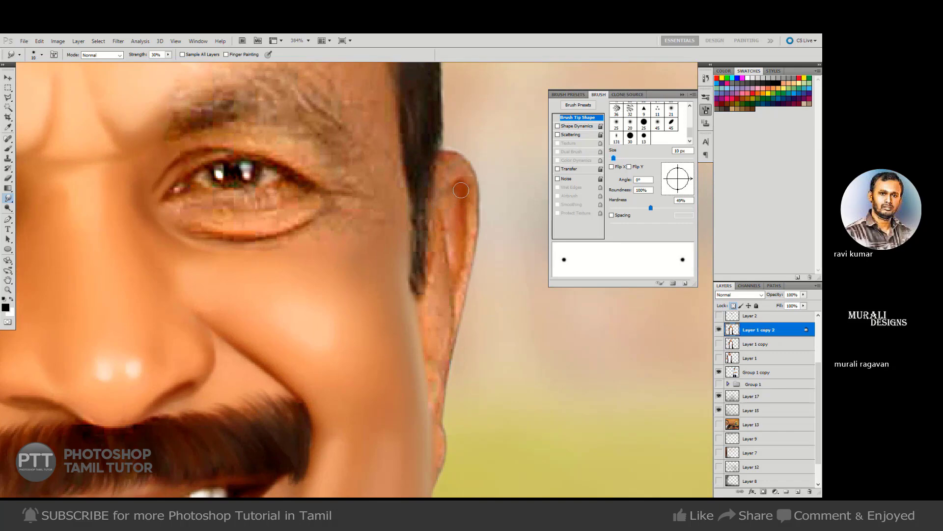
key("bracketright")
key("bracketleft")
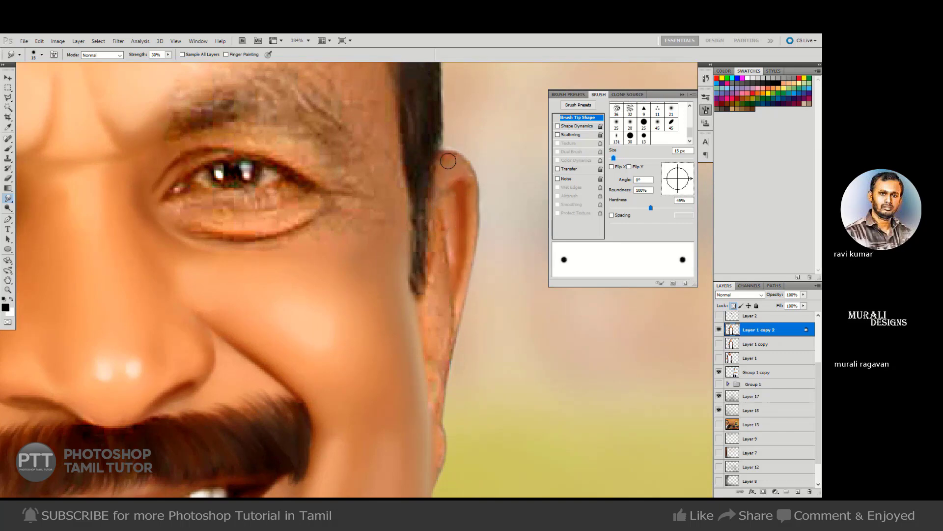
Smudge the inner folds of the right ear beside the sideburn with a 9 to 15 px brush.
key("bracketleft")
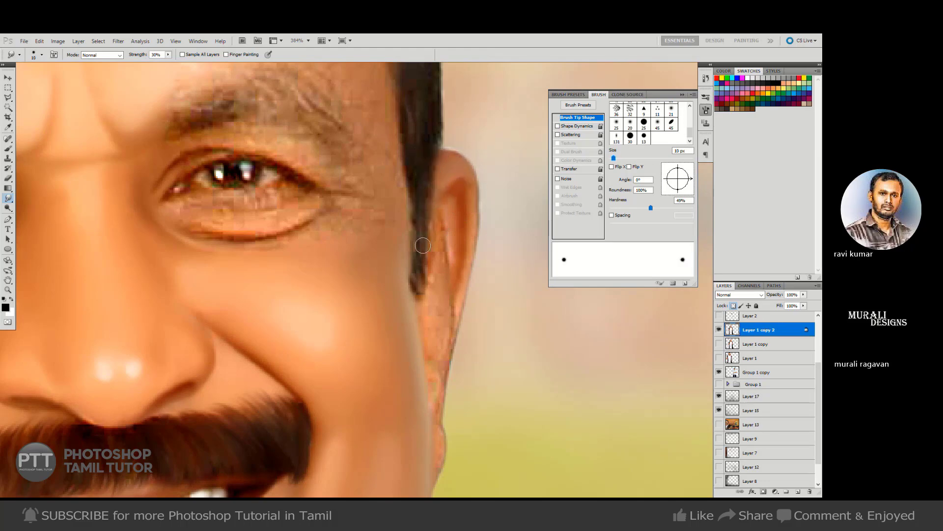
key("bracketright")
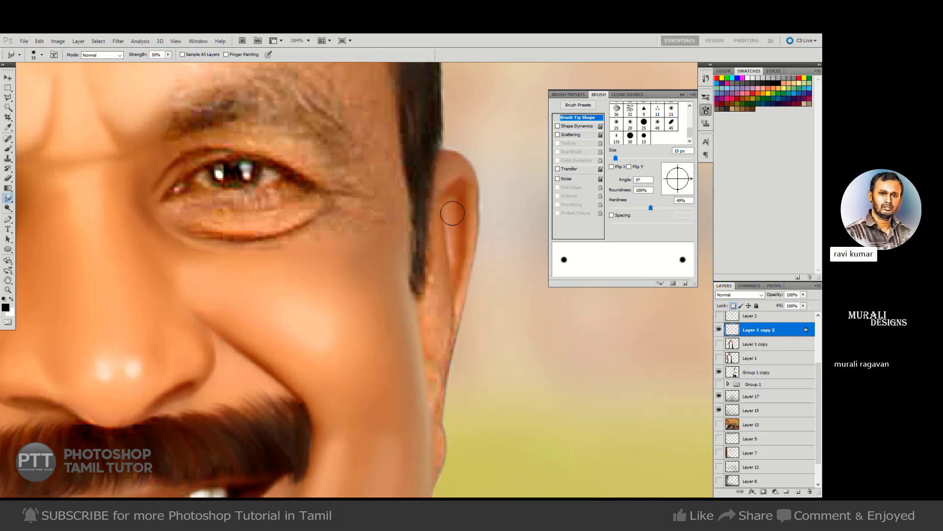
key("bracketleft")
key("bracketleft")
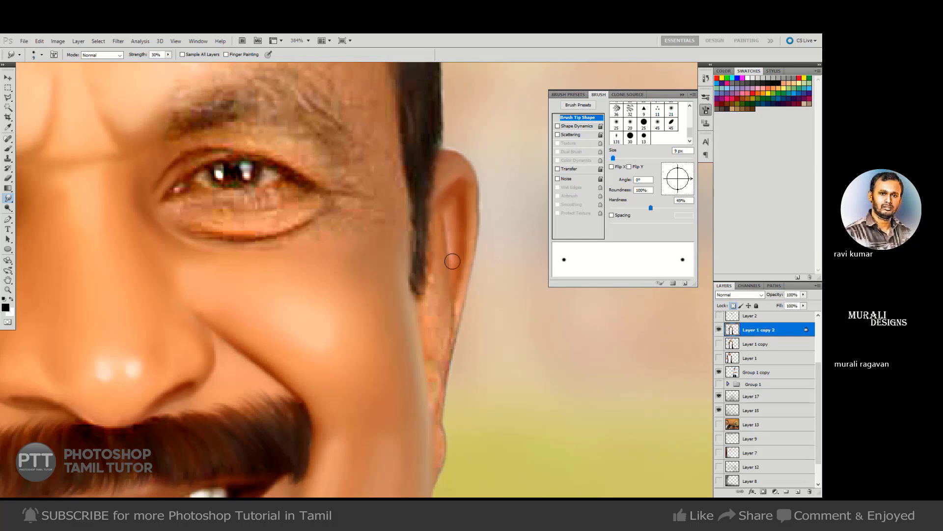
Smooth the lower part and lobe of the right ear where it meets the cheek with smudge strokes.
key("f")
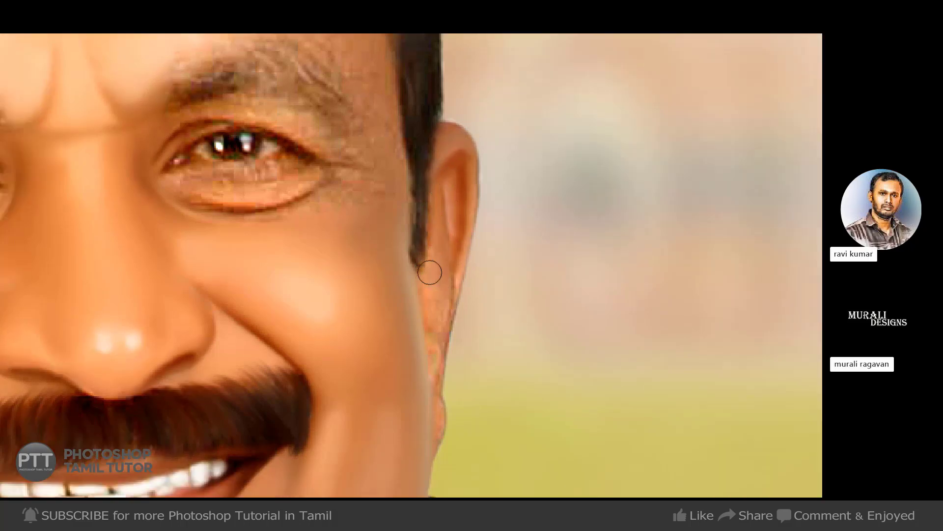
scroll(433, 236, "down", 3)
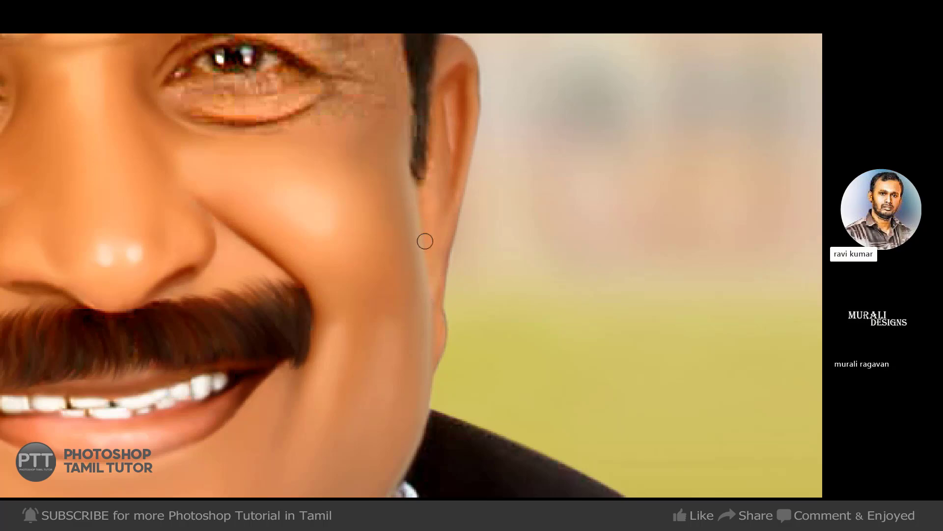
left_click(469, 79, "alt")
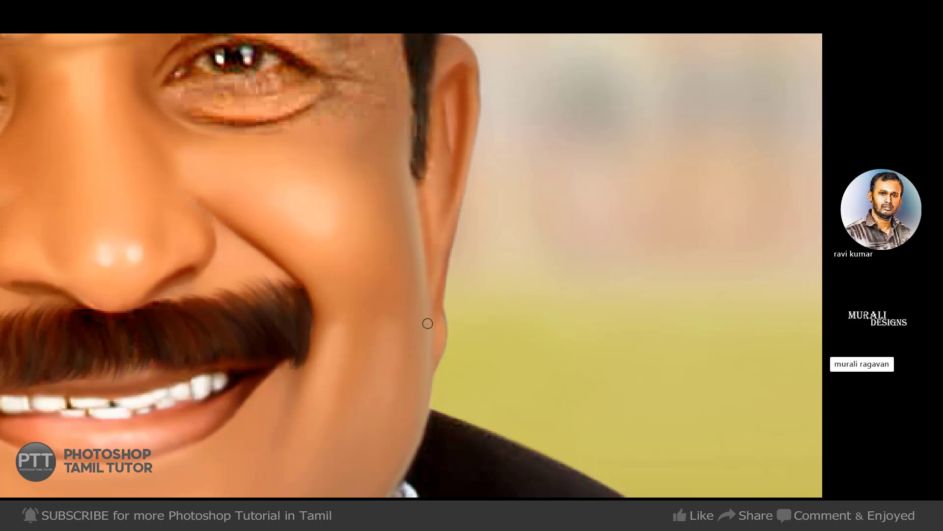
mouse_move(436, 308)
left_mouse_down()
mouse_move(373, 280)
mouse_move(486, 249)
mouse_move(492, 265)
left_mouse_up()
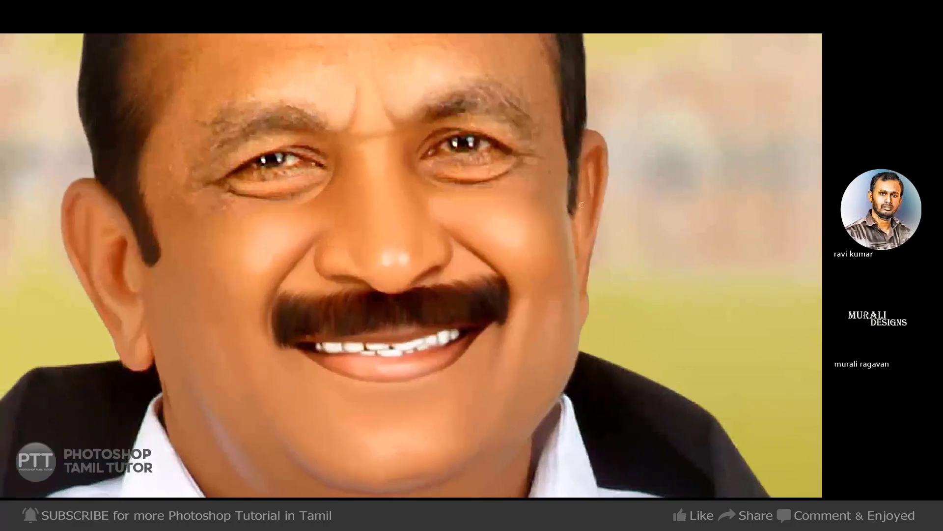
left_click(520, 236, "alt")
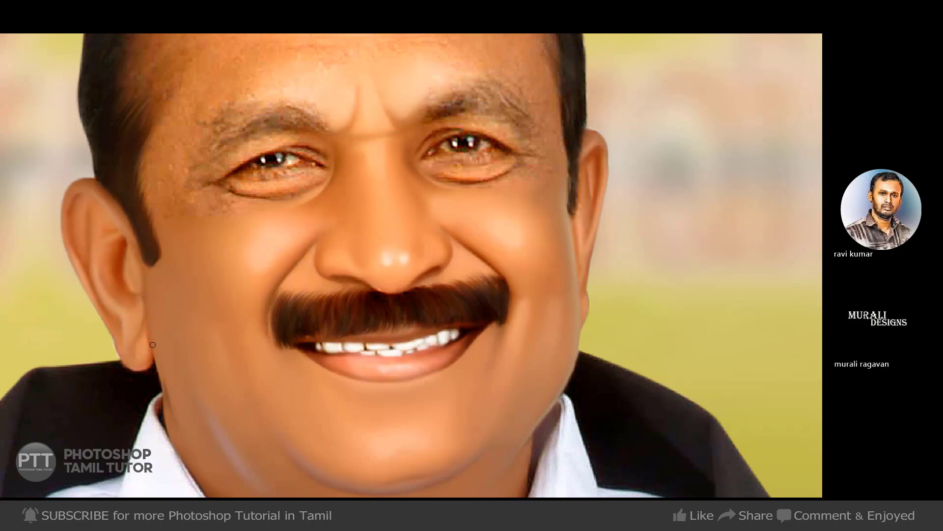
left_click_drag(181, 360, 169, 328)
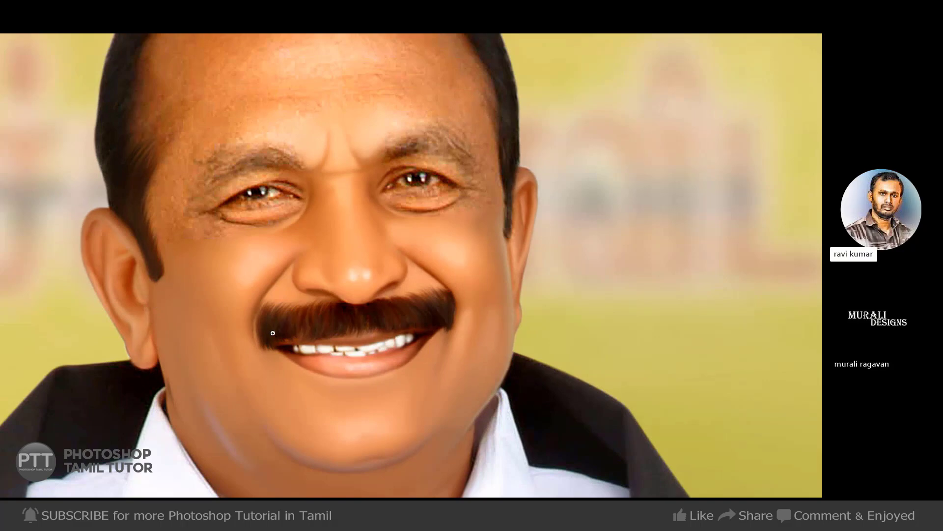
left_click_drag(366, 327, 333, 290)
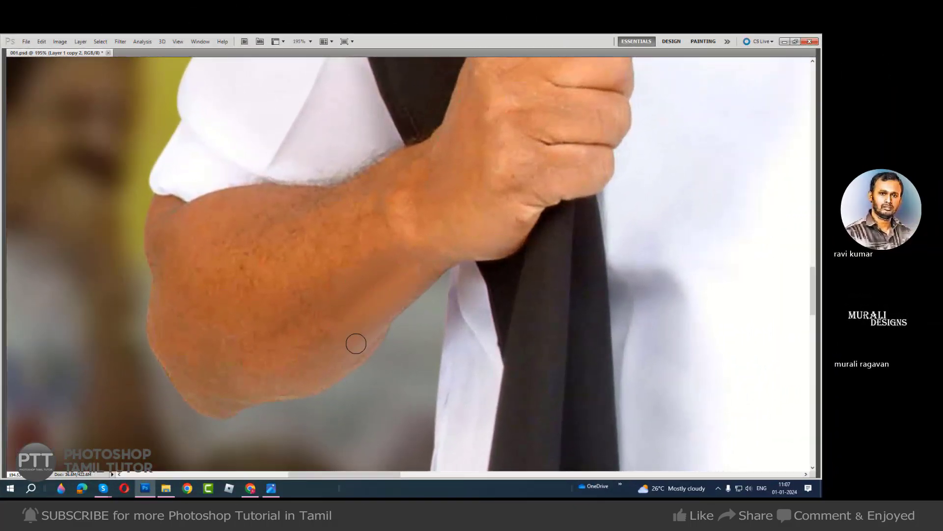
Smudge the skin along the underside of the forearm from wrist to elbow, varying the brush size.
key("]")
key("]")
key("[")
key("]")
key("]")
key("]")
key("[")
key("bracketleft")
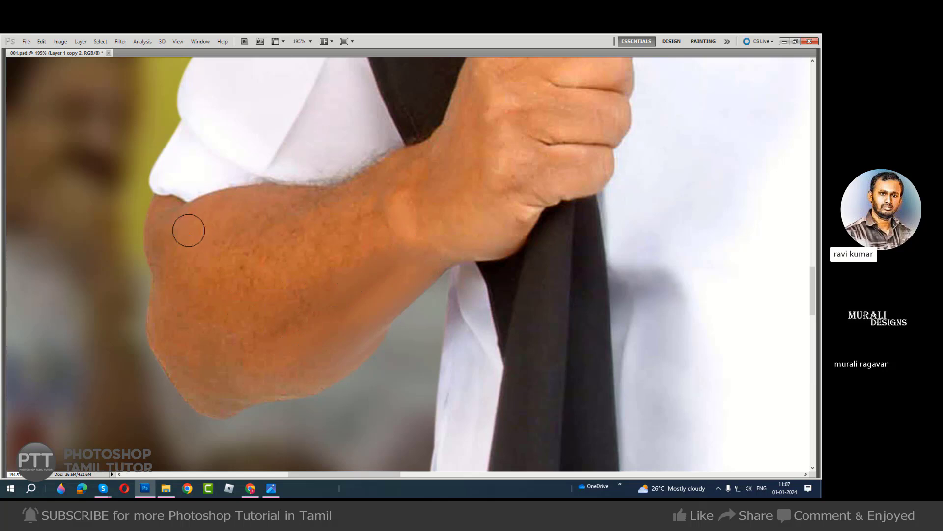
Smooth the arm's skin just below the shirt sleeve with smudge strokes of varying size.
key("bracketleft")
key("bracketleft")
key("bracketright")
key("bracketright")
Trace a pen path along the forearm's upper edge, the back of the hand and around the thumb to the first knuckle.
left_click(331, 187)
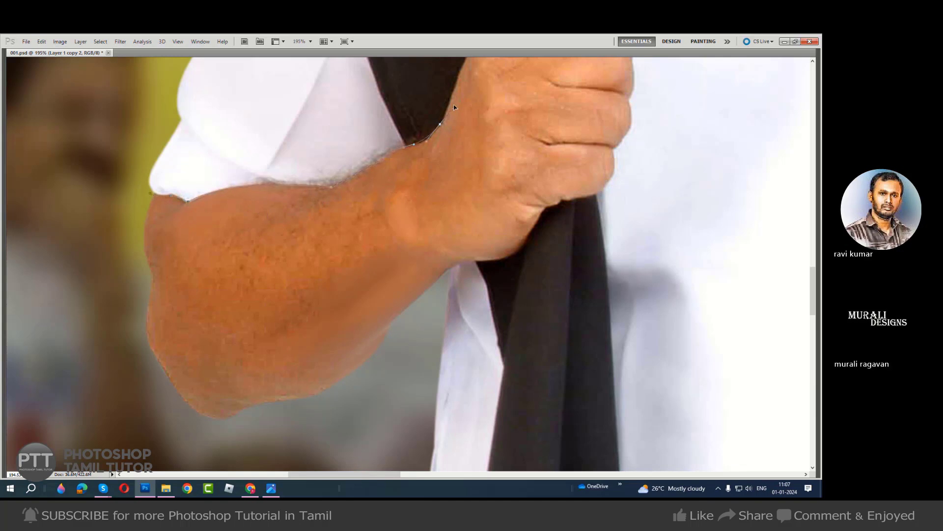
scroll(429, 196, "up", 5)
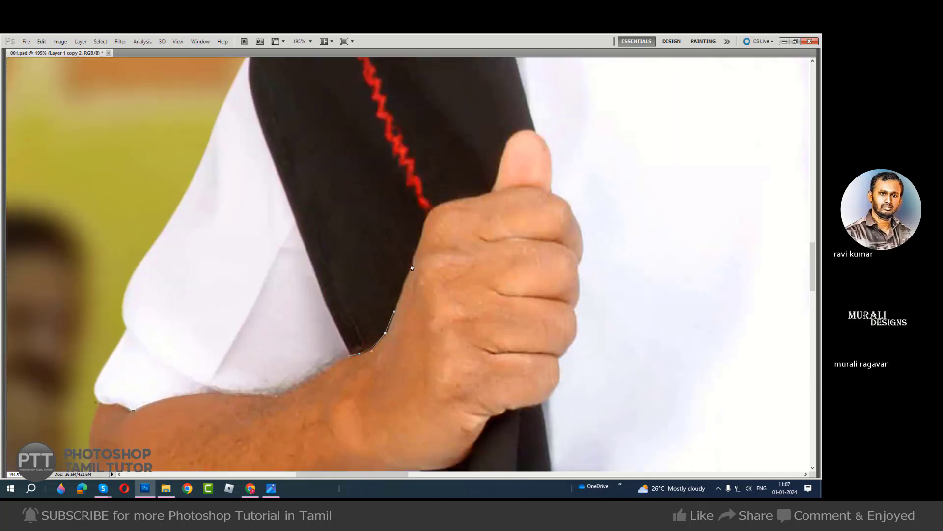
left_click_drag(459, 200, 462, 199)
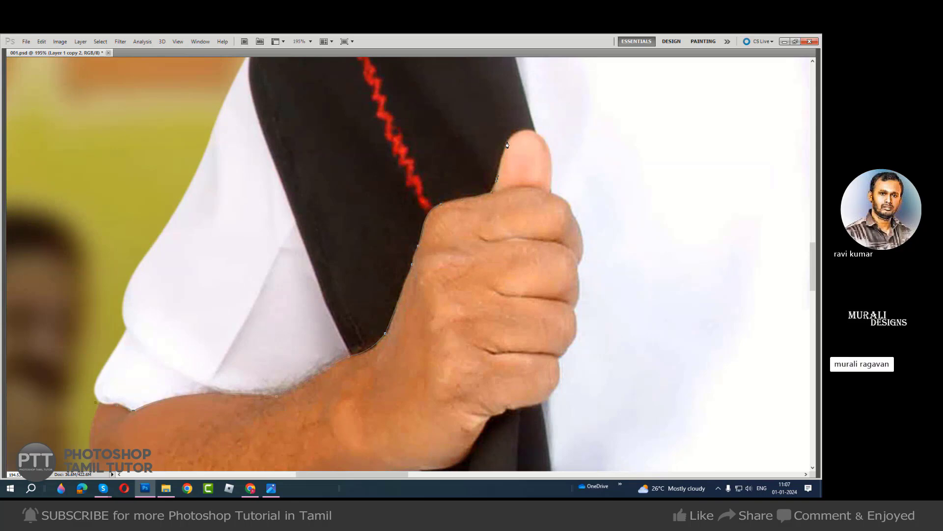
left_click_drag(508, 142, 552, 142)
left_click_drag(551, 192, 530, 215)
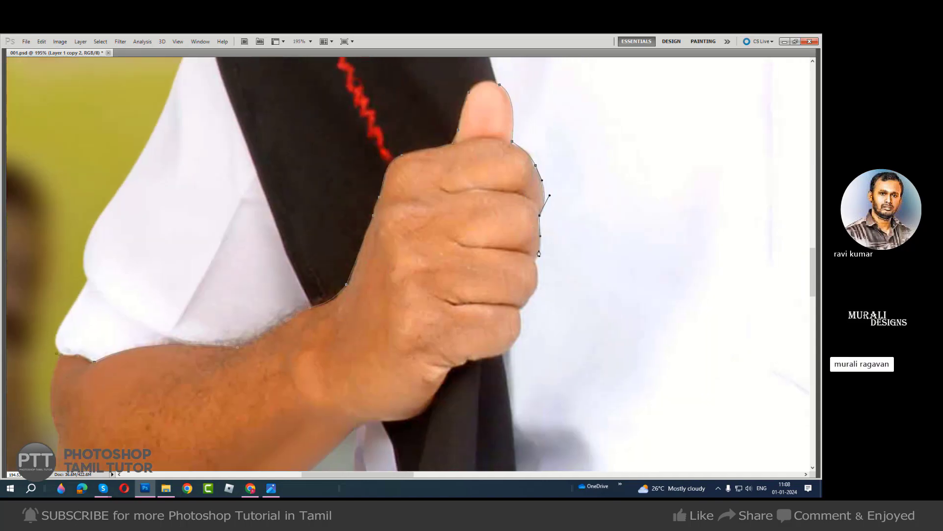
Continue the pen path down the outer edge of the curled fingers and along the underside of the fist.
left_click_drag(528, 265, 510, 208)
left_click_drag(498, 265, 483, 281)
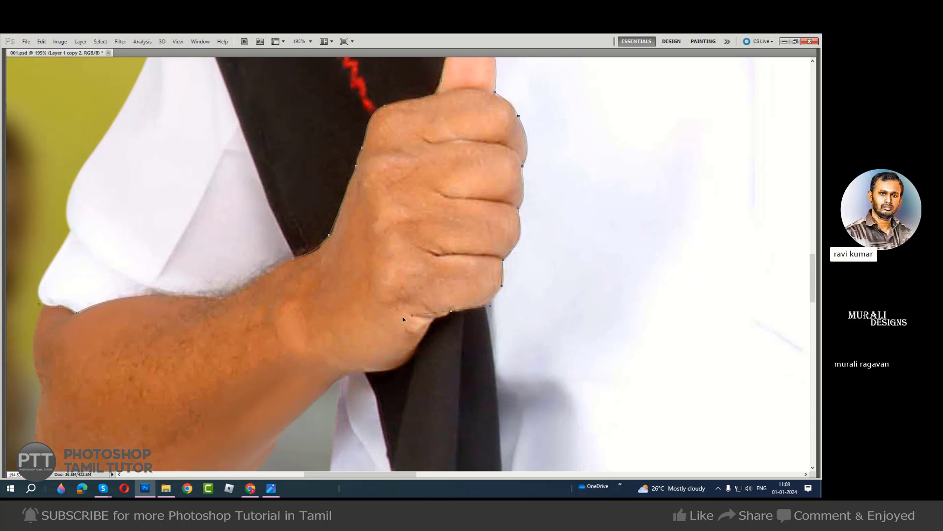
left_click_drag(393, 316, 397, 312)
key("Tab")
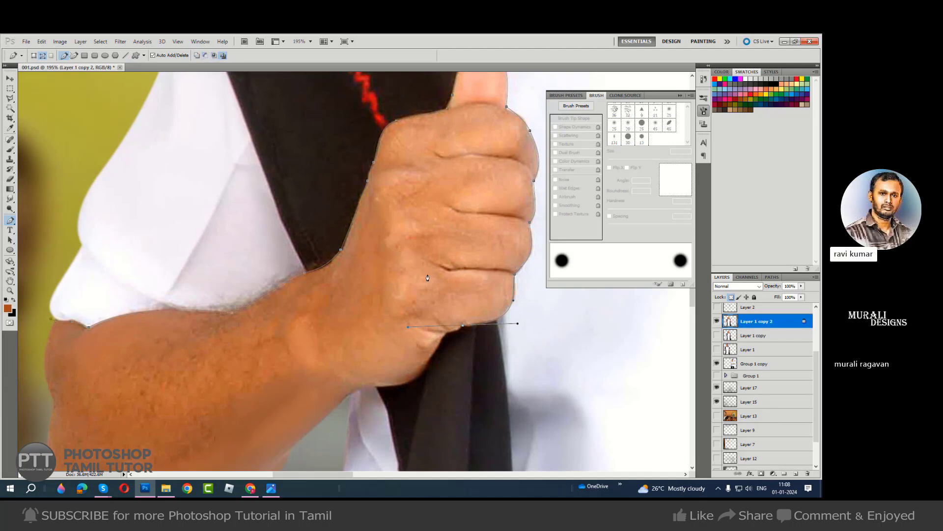
scroll(428, 278, "down", 3)
left_click(454, 257, "alt")
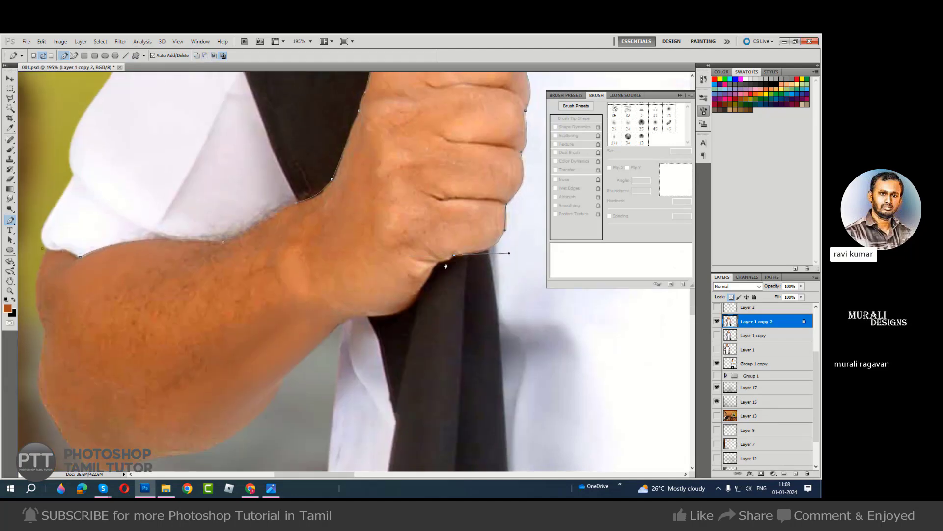
left_click(437, 262)
Extend the pen path under the wrist and loosely around the elbow through the background, back towards the sleeve.
left_click_drag(321, 307, 335, 333)
left_click(327, 336)
key("ctrl+z")
left_click_drag(276, 333, 340, 248)
left_click_drag(211, 389, 133, 358)
left_click_drag(113, 321, 87, 271)
left_click_drag(63, 205, 50, 153)
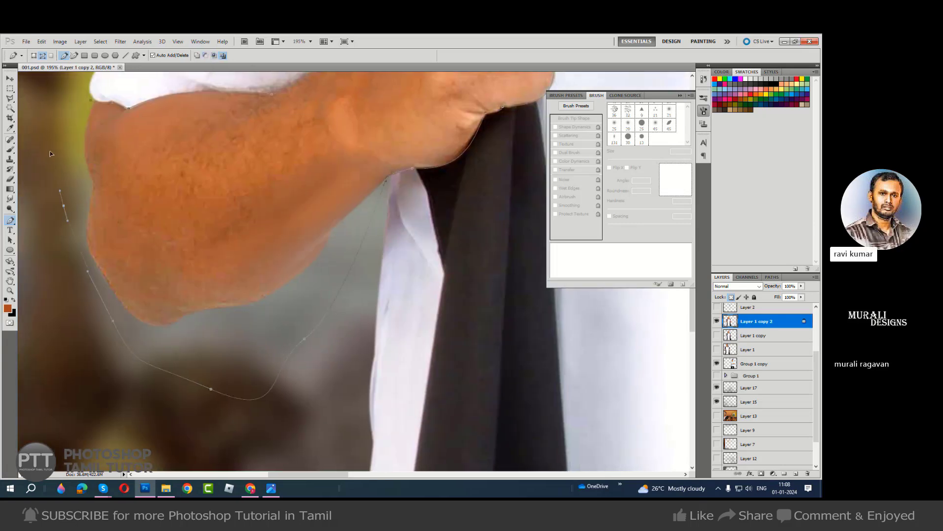
Convert the arm path into a selection and feather its edge.
key("ctrl+Return")
key("m")
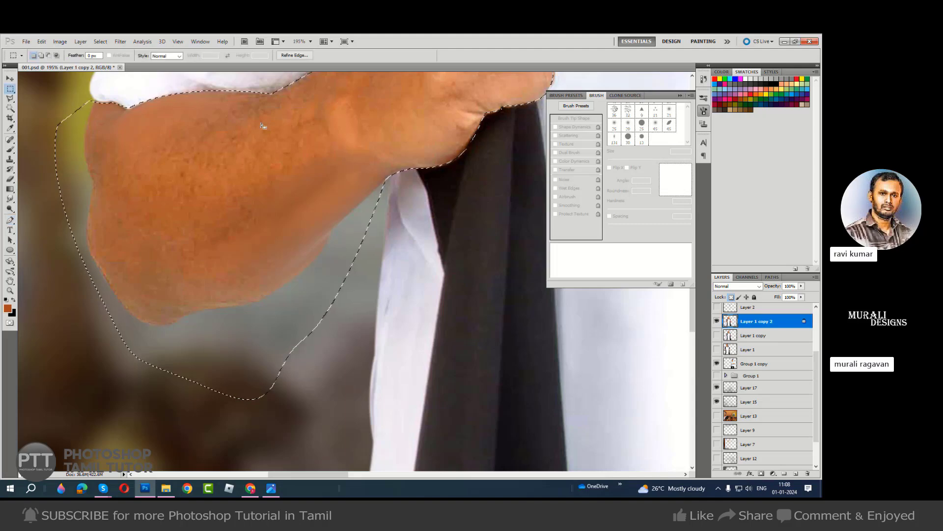
right_click(269, 126)
left_click(293, 150)
left_click(444, 183)
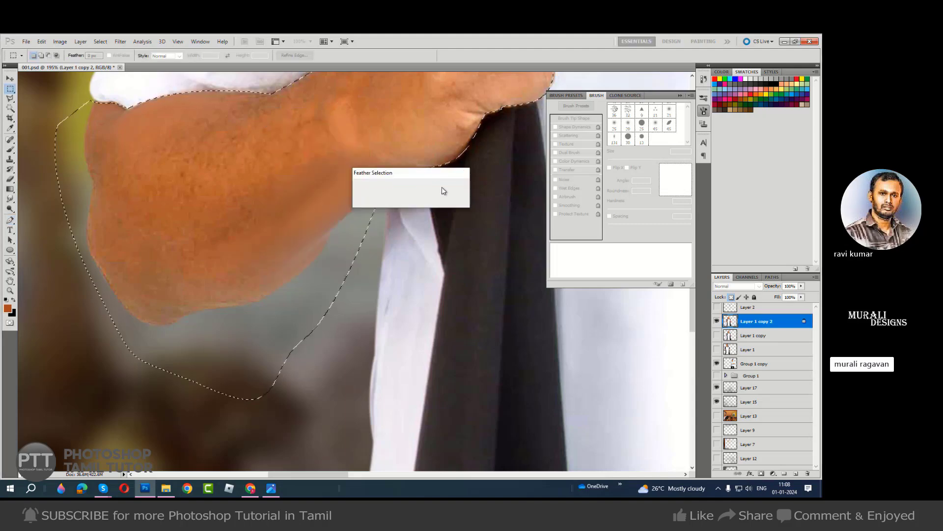
Smudge the skin of the forearm near the elbow inside the selection with an 80 px brush at 30% strength.
key("r")
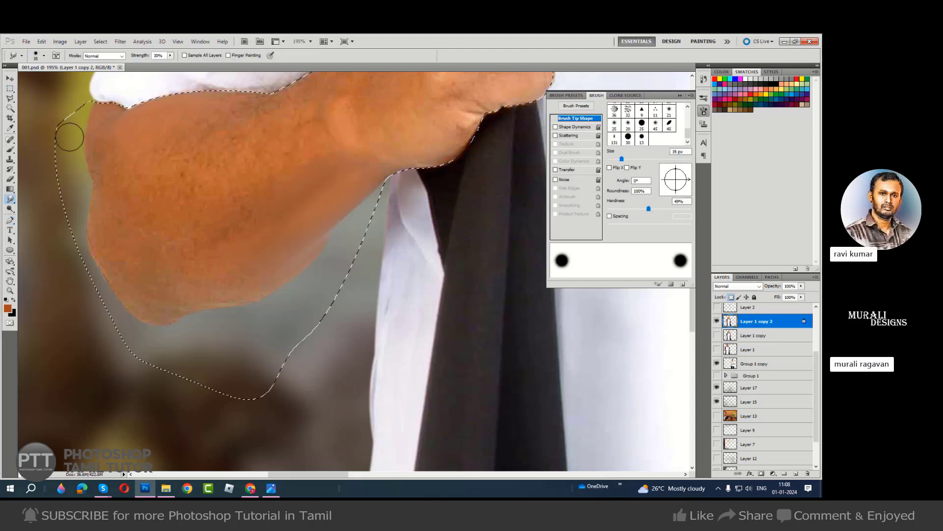
key("bracketright")
key("bracketright")
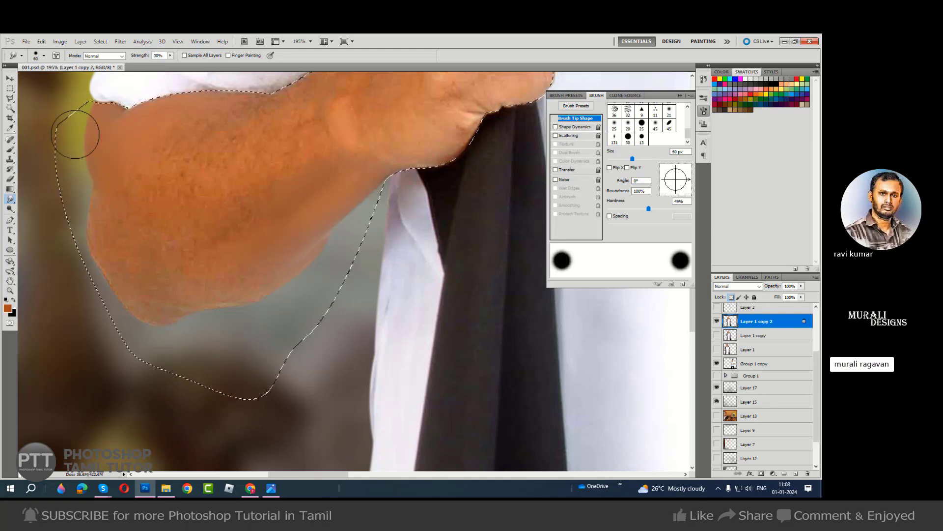
key("bracketright")
key("bracketright")
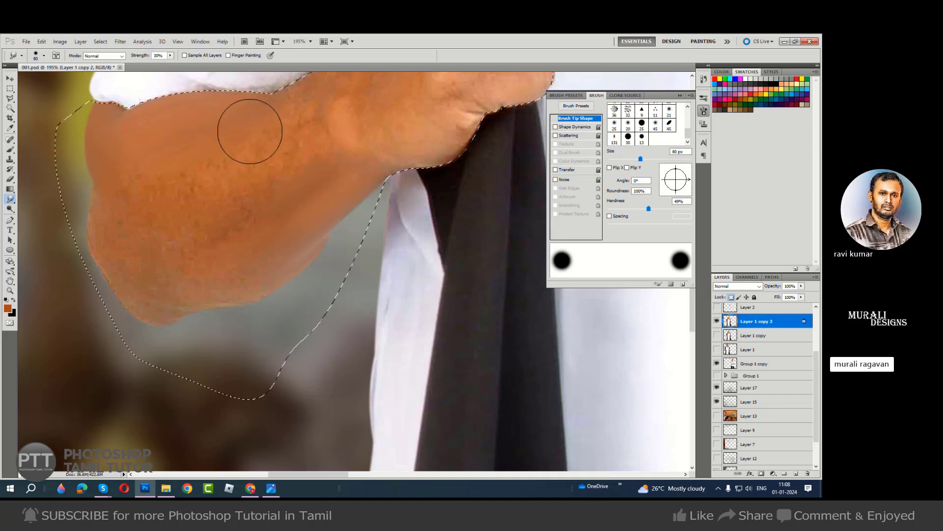
mouse_move(130, 201)
left_mouse_down()
mouse_move(105, 222)
mouse_move(110, 193)
mouse_move(123, 271)
mouse_move(181, 305)
mouse_move(159, 317)
mouse_move(256, 293)
left_mouse_up()
Blend the broad skin area of the forearm below the sleeve with a larger smudge brush.
key("bracketleft")
key("bracketright")
key("bracketright")
key("bracketright")
key("bracketright")
key("bracketright")
mouse_move(142, 227)
left_mouse_down()
mouse_move(190, 257)
mouse_move(189, 186)
left_mouse_up()
Smooth the elbow's outline and the forearm's lower edge with smudge strokes, reducing the brush to 90 px.
key("bracketright")
key("bracketleft")
key("bracketleft")
key("bracketleft")
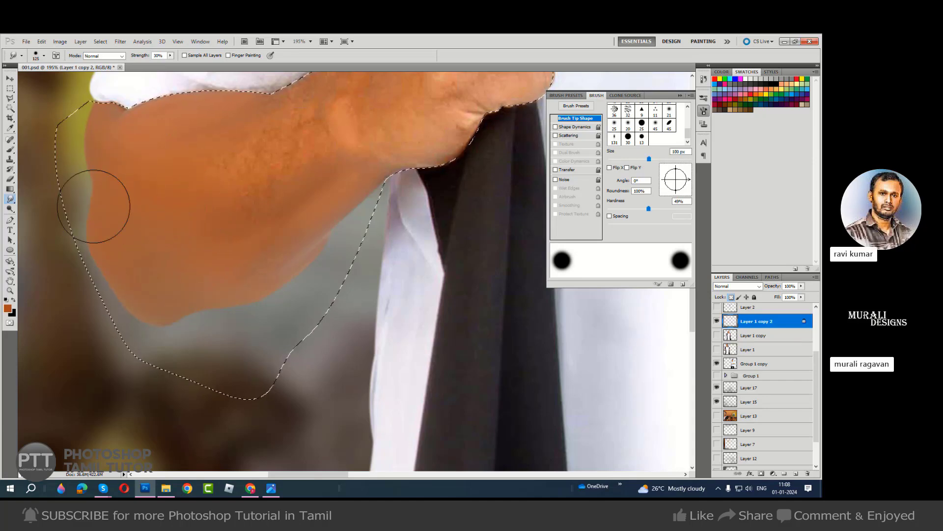
key("bracketright")
key("bracketleft")
mouse_move(151, 303)
left_mouse_down()
mouse_move(184, 280)
mouse_move(229, 285)
left_mouse_up()
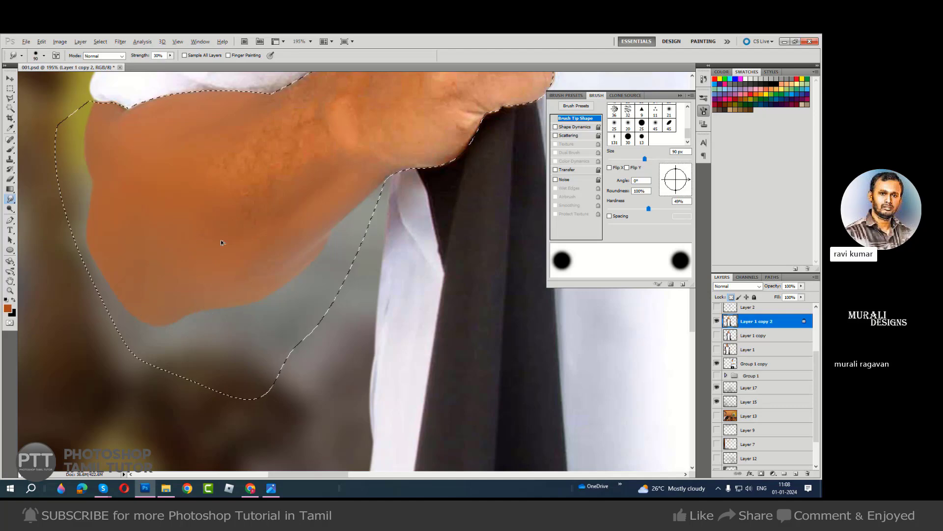
key("bracketright")
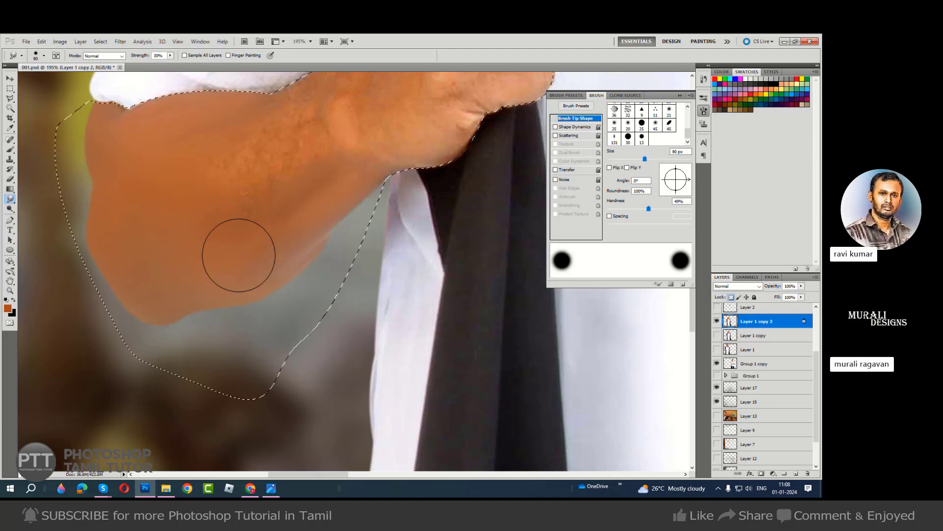
Smudge the upper forearm along the sleeve edge with the brush reduced to 70 px and 50 px.
key("bracketleft")
key("bracketleft")
key("bracketleft")
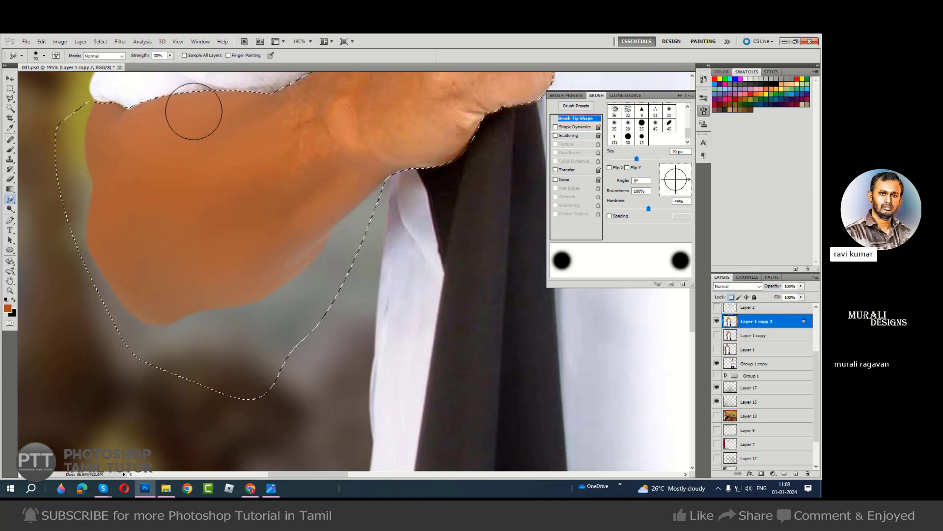
key("bracketleft")
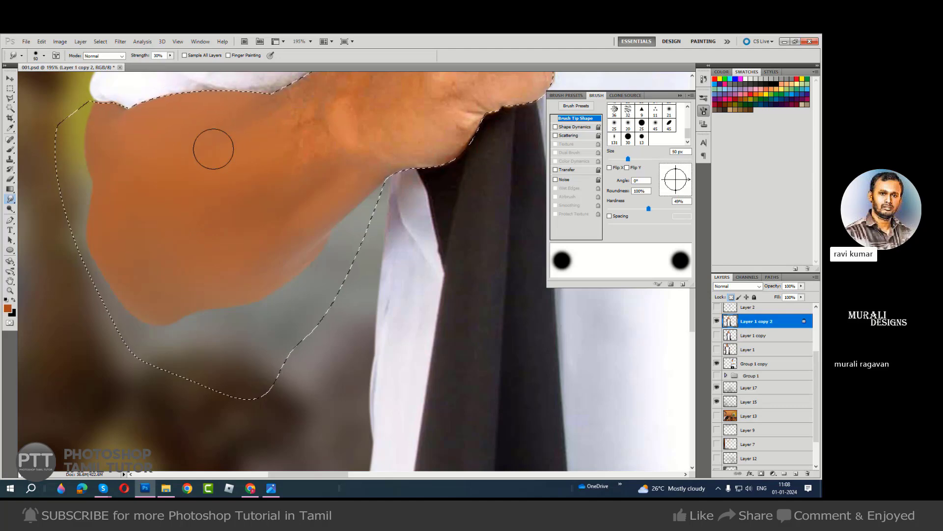
Switch the Pen tool between Shape layers and Paths modes to compare them, ending on Paths.
key("p")
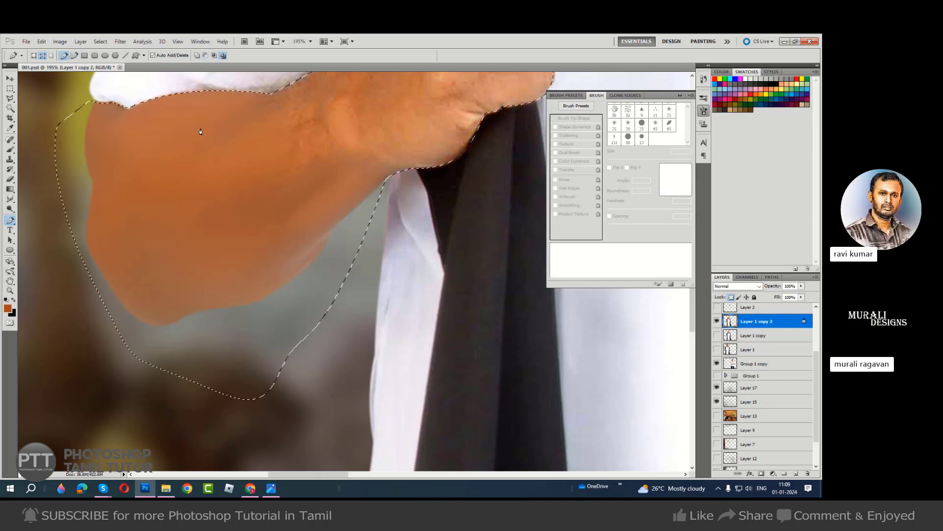
left_click_drag(391, 217, 357, 389)
key("r")
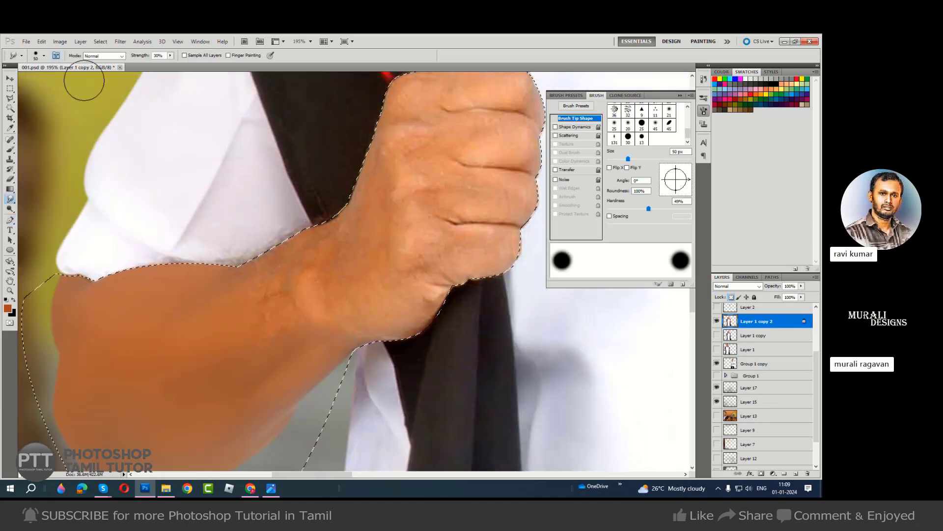
key("p")
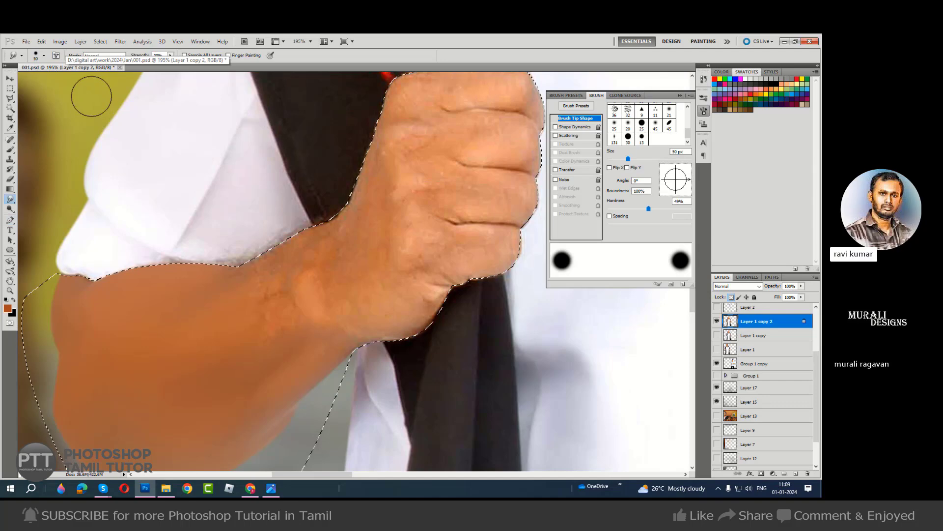
left_click(34, 56)
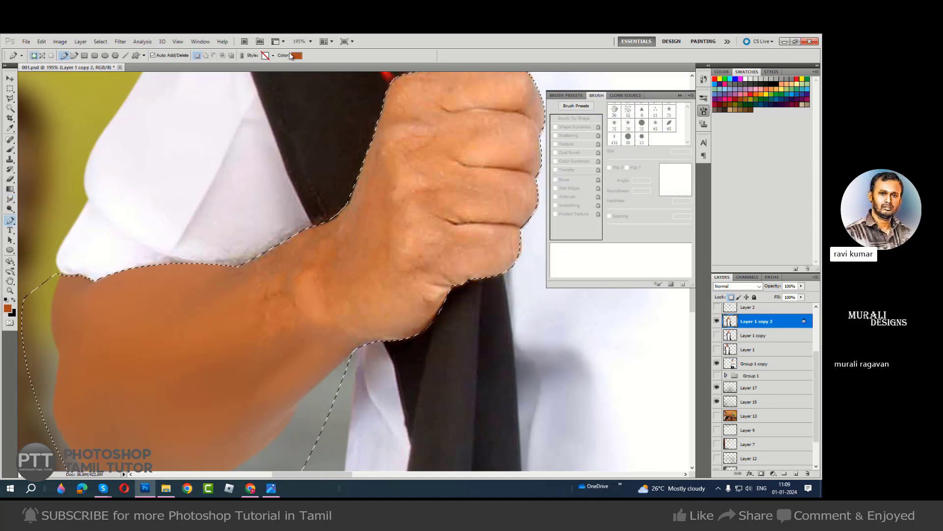
left_click(43, 56)
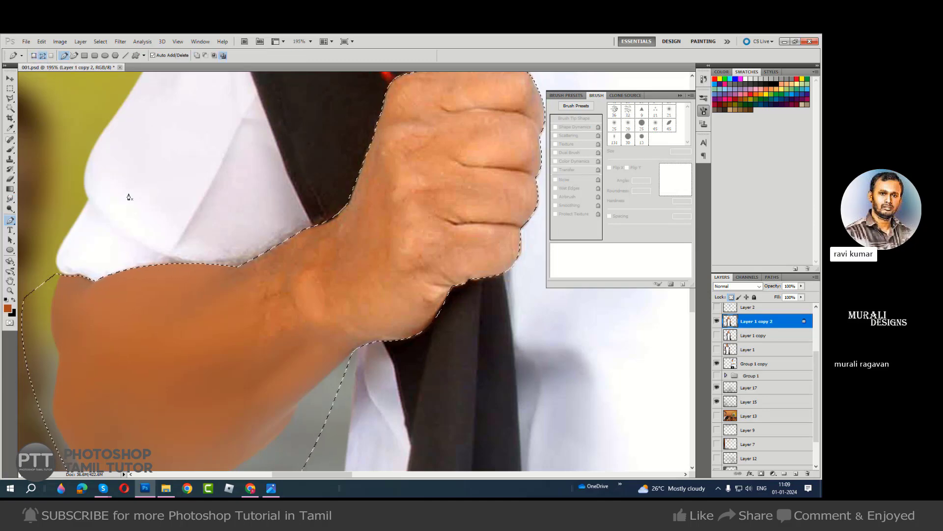
left_click(33, 55)
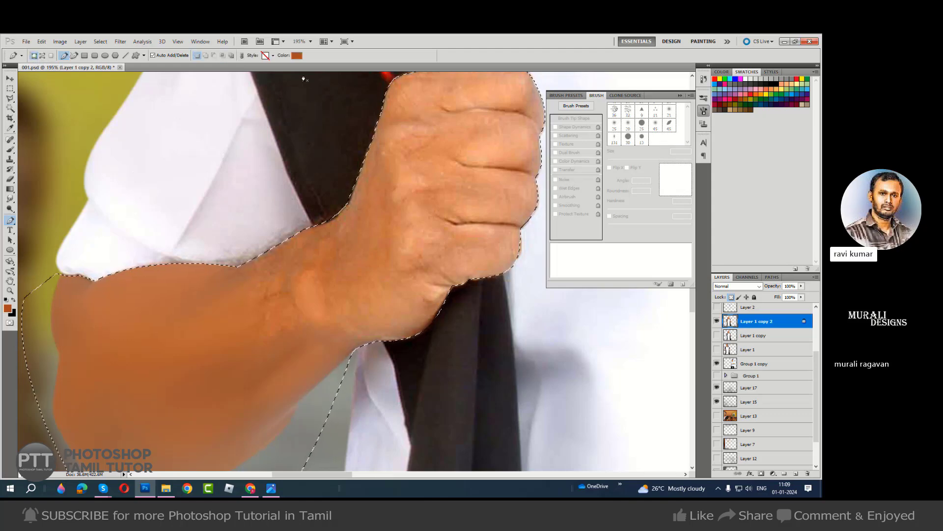
left_click(43, 56)
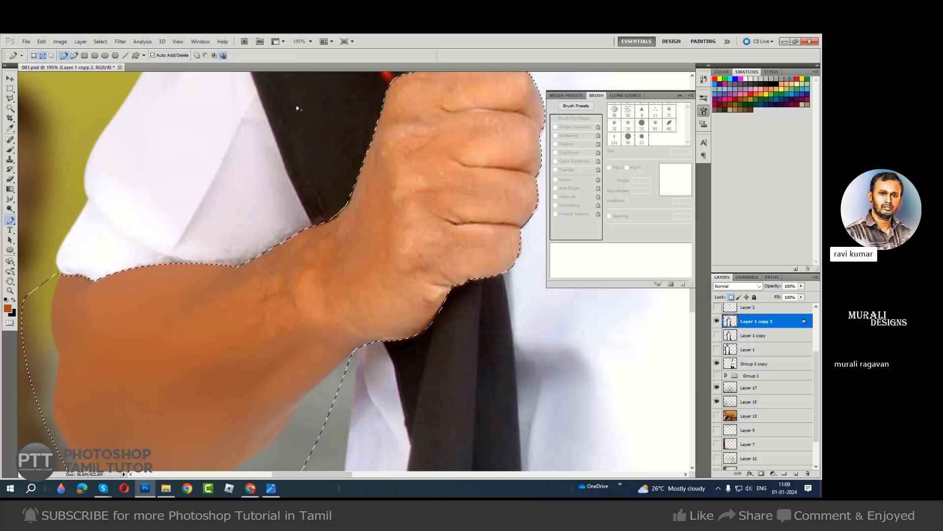
Smudge the blotchy skin between forearm and wrist, starting at 70 px and shrinking the brush, with the selection outline hidden.
key("r")
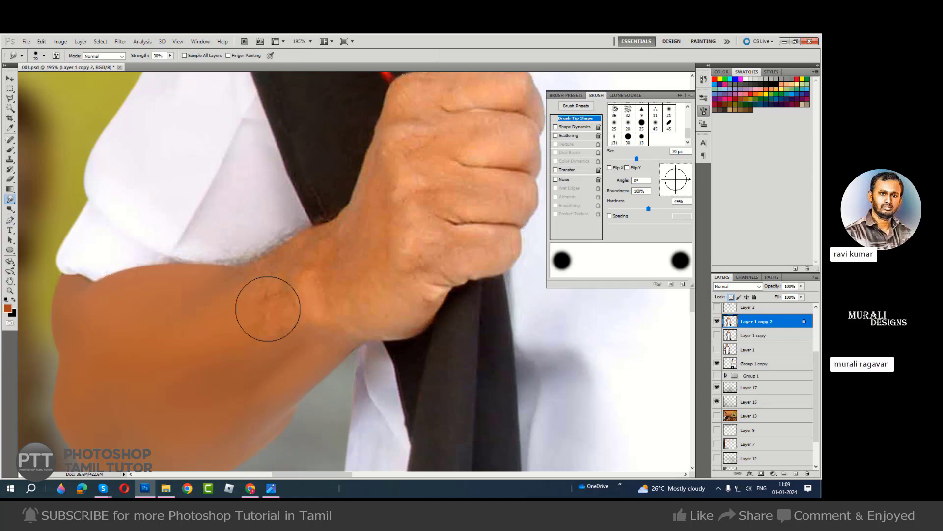
left_click_drag(258, 313, 262, 300)
key("bracketleft")
key("bracketleft")
key("bracketleft")
key("ctrl+h")
mouse_move(301, 236)
left_mouse_down()
mouse_move(326, 237)
mouse_move(337, 218)
mouse_move(310, 295)
mouse_move(278, 290)
mouse_move(288, 298)
mouse_move(335, 275)
mouse_move(312, 329)
left_mouse_up()
Smooth the wrist's skin along the selection edges with smudge strokes, adjusting the brush to 45 px.
key("bracketleft")
key("bracketleft")
key("bracketright")
key("bracketright")
key("bracketleft")
key("bracketright")
key("bracketleft")
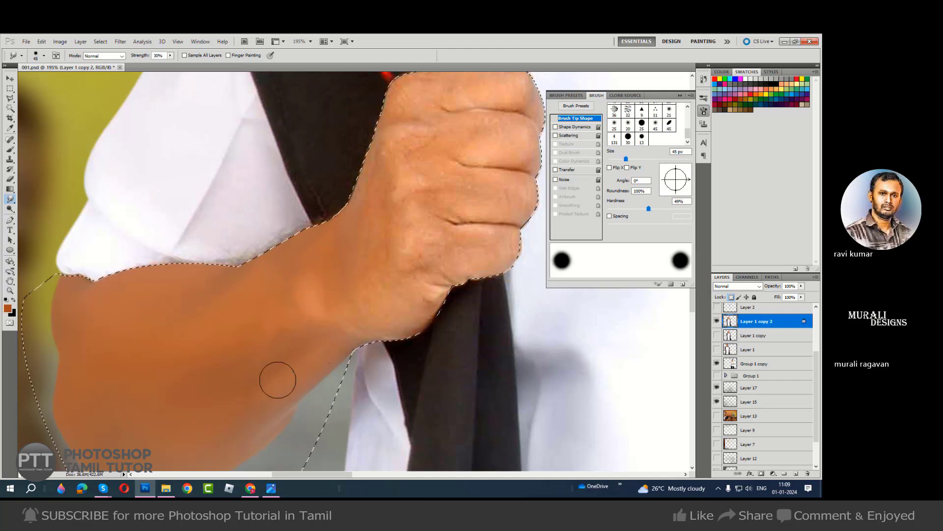
Blend the middle of the forearm towards the elbow with smudge strokes from a brush enlarged to 80 px and more.
key("bracketright")
key("bracketright")
key("bracketright")
key("bracketright")
key("bracketright")
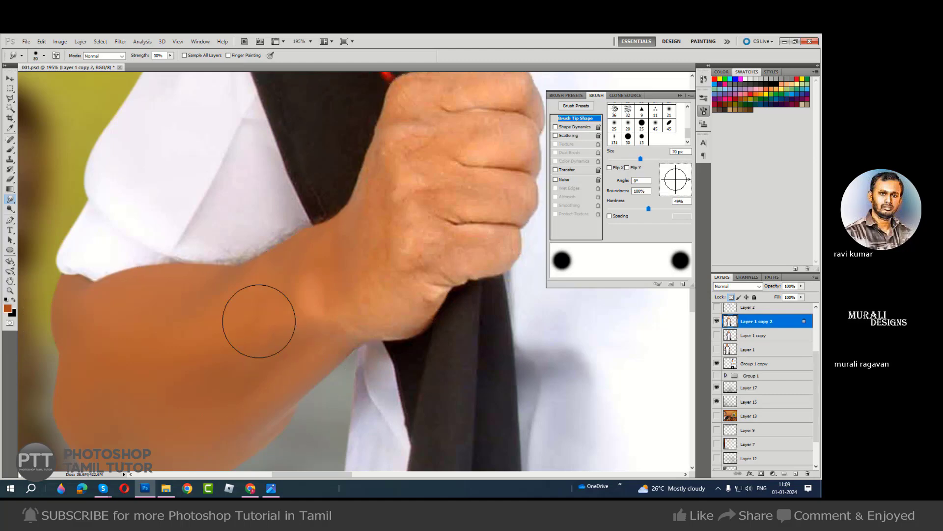
mouse_move(261, 312)
left_mouse_down()
mouse_move(210, 348)
mouse_move(174, 355)
mouse_move(129, 406)
mouse_move(173, 394)
left_mouse_up()
key("bracketright")
key("bracketright")
mouse_move(186, 358)
left_mouse_down()
mouse_move(208, 288)
mouse_move(179, 239)
left_mouse_up()
Sample the light skin tone at the heel of the hand for the Brush tool and enlarge the brush to 35 px.
key("b")
mouse_move(321, 318)
left_mouse_down()
mouse_move(332, 225)
mouse_move(340, 227)
left_mouse_up()
left_click(455, 195, "alt")
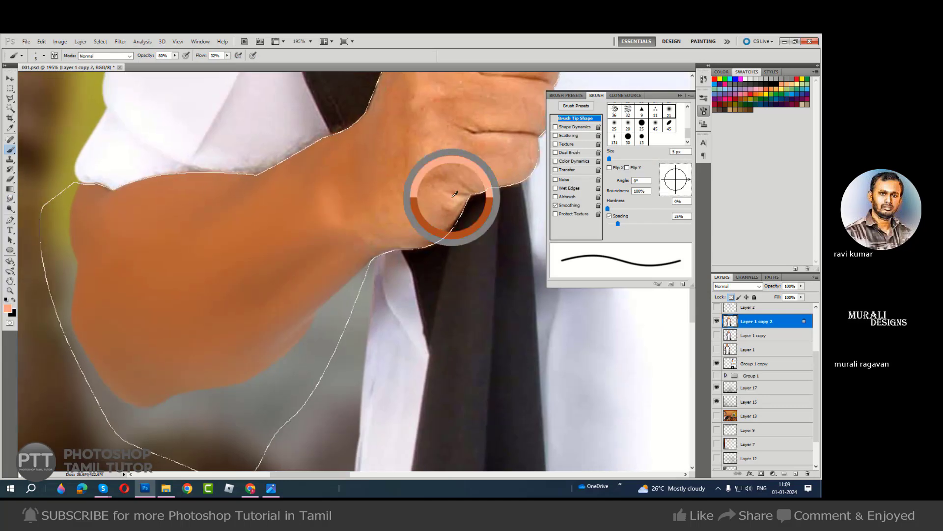
key("bracketright")
key("bracketright")
key("bracketright")
key("bracketright")
key("bracketright")
key("bracketright")
key("bracketright")
key("bracketright")
key("bracketright")
key("bracketright")
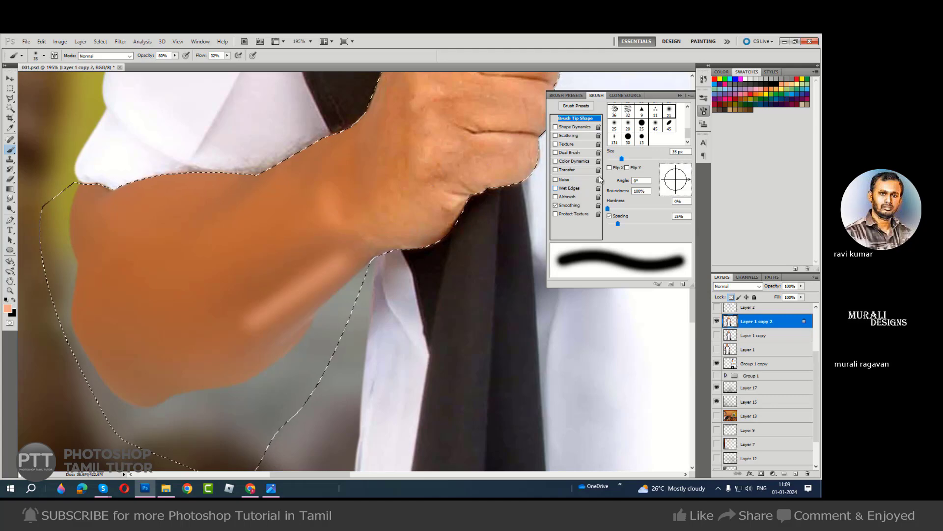
Enable Transfer with pen-pressure opacity for the brush and lower its opacity to 20%.
left_click(568, 169)
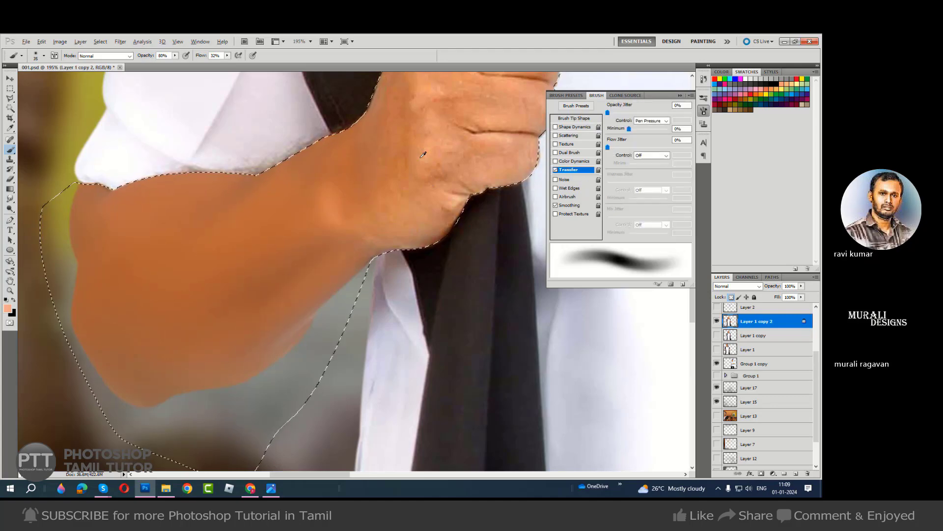
key("ctrl+d")
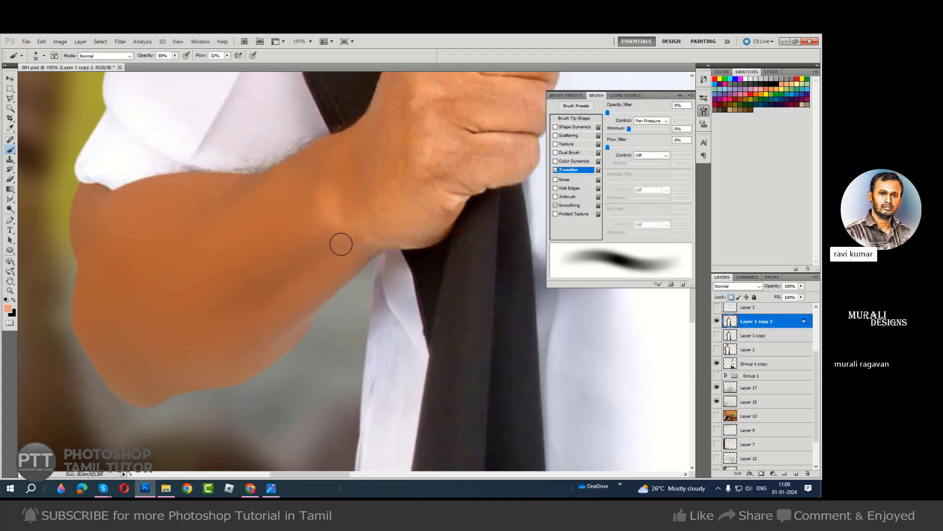
key("ctrl+d")
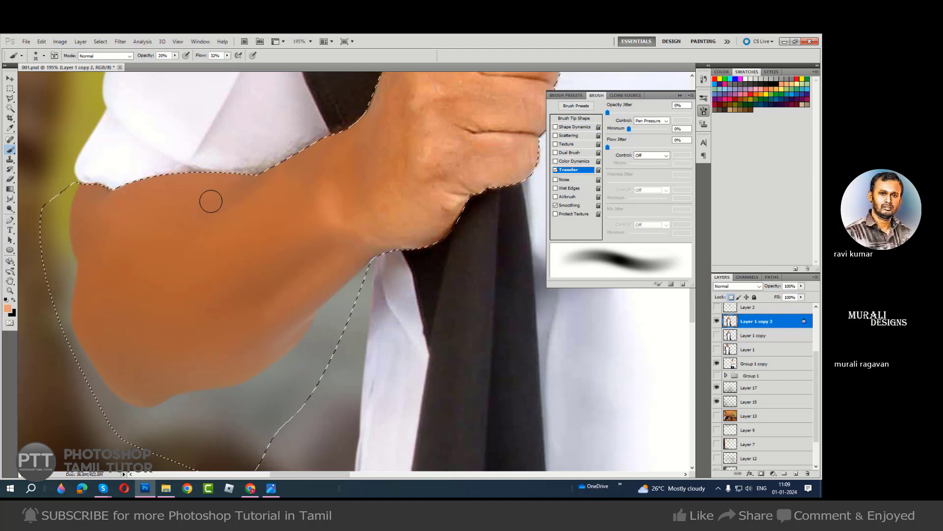
Paint a soft light skin tone over the middle of the forearm with a larger brush.
key("bracketright")
key("bracketright")
key("bracketright")
key("bracketright")
key("bracketright")
key("bracketright")
key("bracketleft")
Blend the painted highlight into the forearm and wrist with the Smudge tool, reducing the brush from 100 px to 45 px.
key("r")
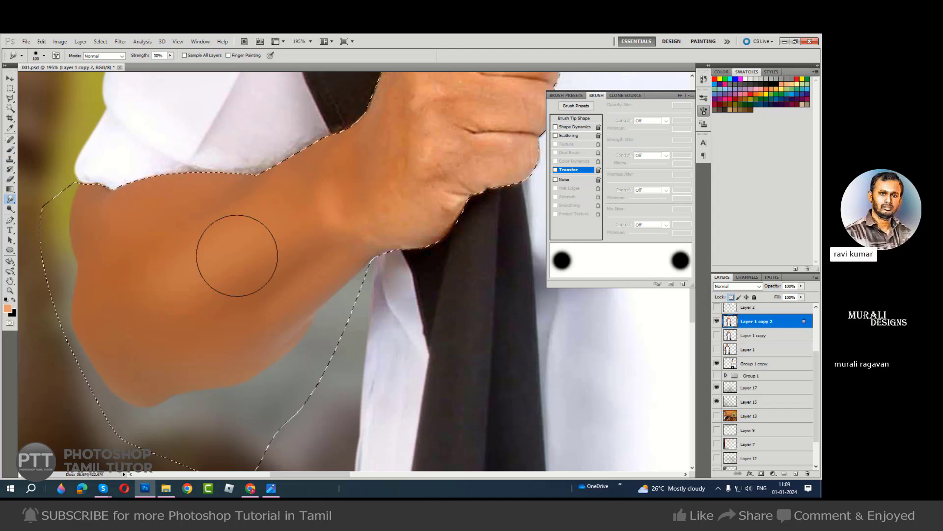
key("bracketleft")
key("bracketleft")
key("bracketleft")
key("bracketleft")
key("bracketleft")
key("bracketleft")
key("bracketright")
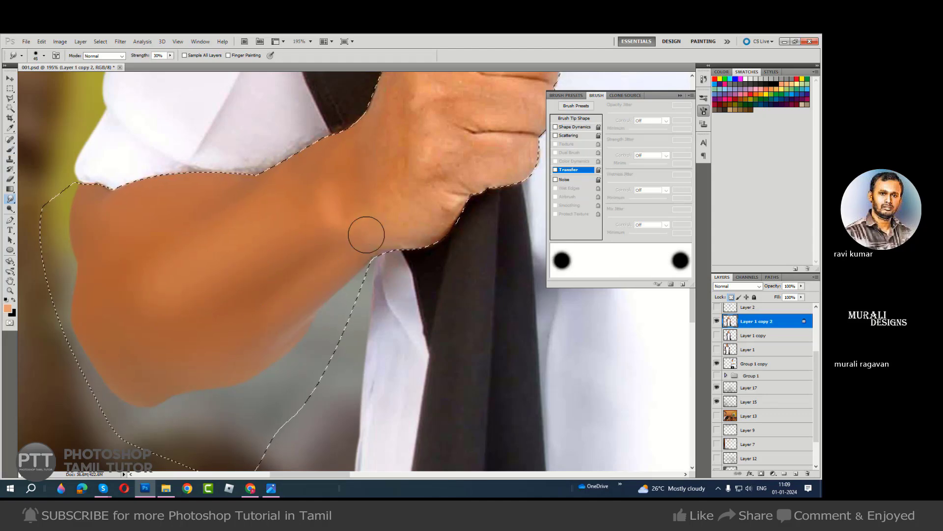
Smooth the skin at the wrist and the heel of the hand with the Smudge tool, reducing the brush to 15 px.
key("bracketleft")
key("bracketleft")
key("bracketleft")
key("bracketleft")
key("bracketleft")
key("bracketright")
key("bracketright")
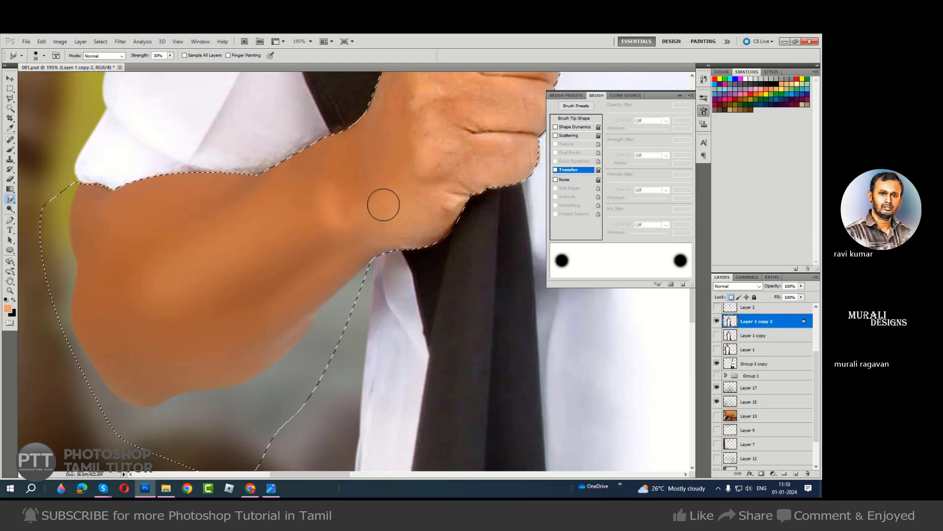
key("bracketleft")
key("bracketleft")
key("bracketleft")
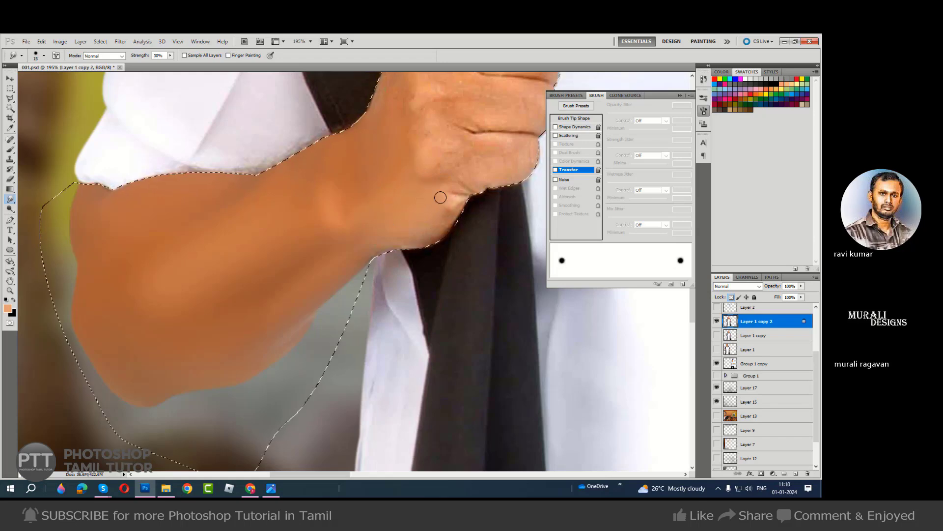
key("bracketright")
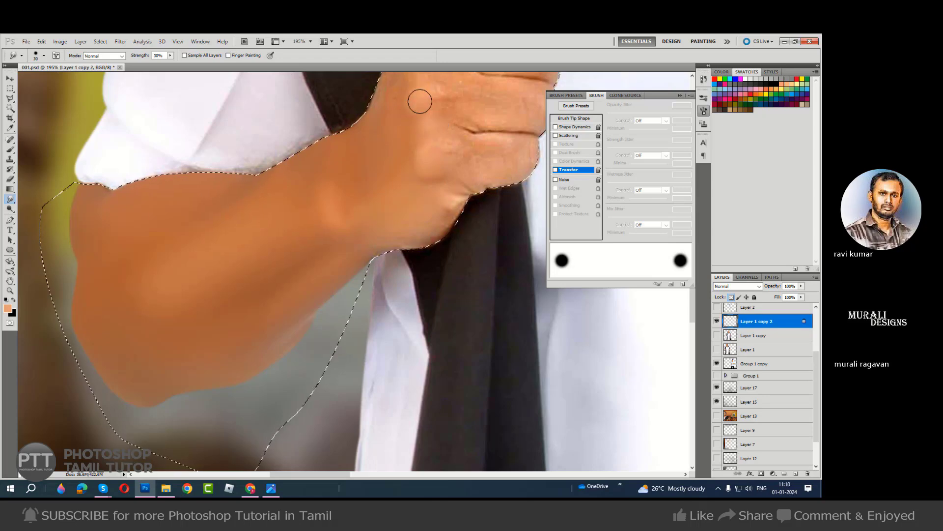
Blend the wrist into the heel of the hand with the Smudge tool, enlarging the brush to 50 px.
key("bracketright")
key("bracketright")
key("bracketright")
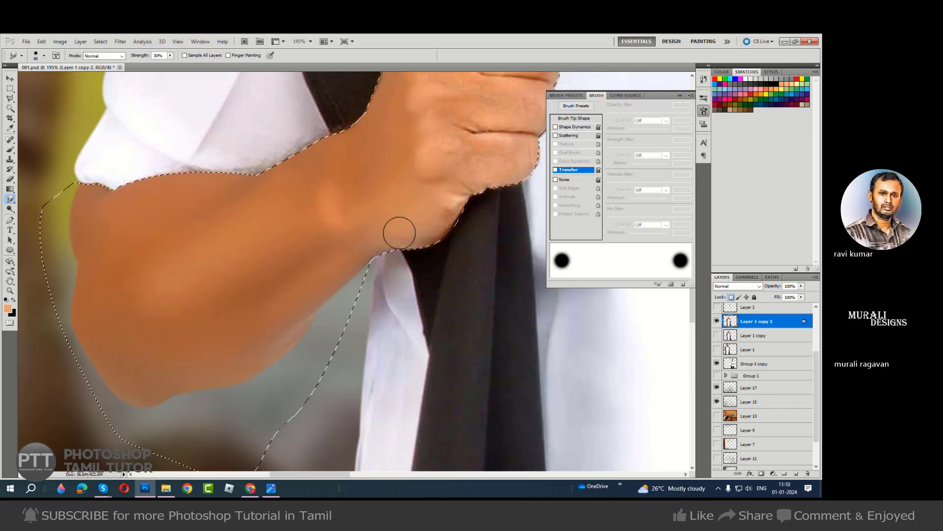
key("bracketright")
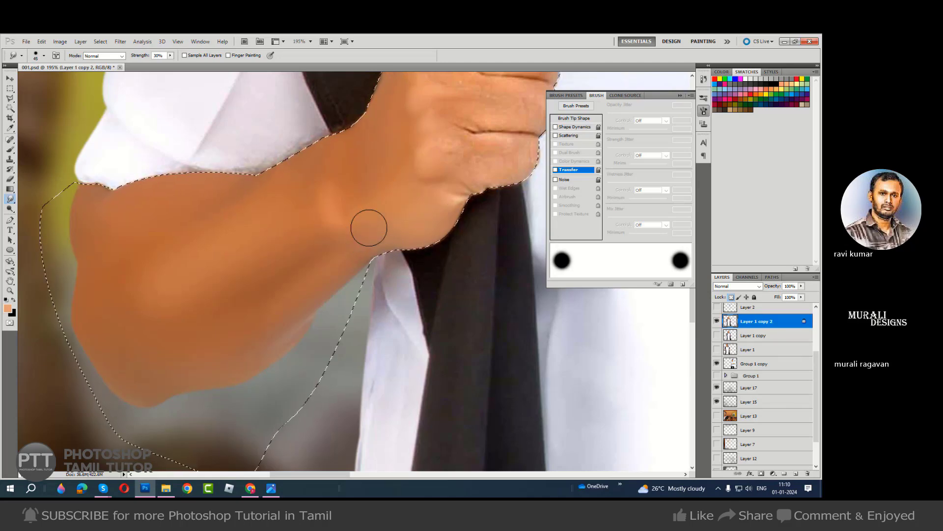
key("bracketright")
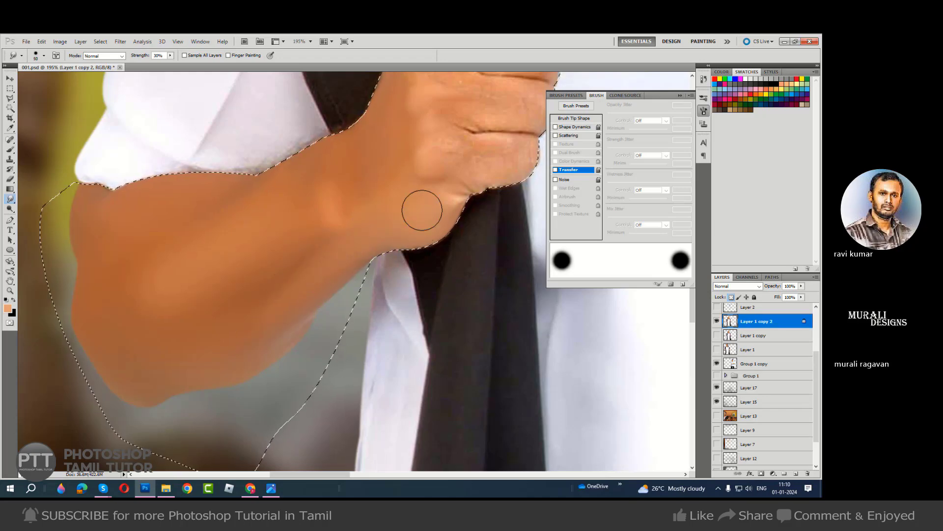
Smudge the skin around the index knuckle and along the back edge of the hand with a 25 to 35 px brush.
left_click_drag(445, 154, 404, 204)
key("bracketleft")
key("bracketleft")
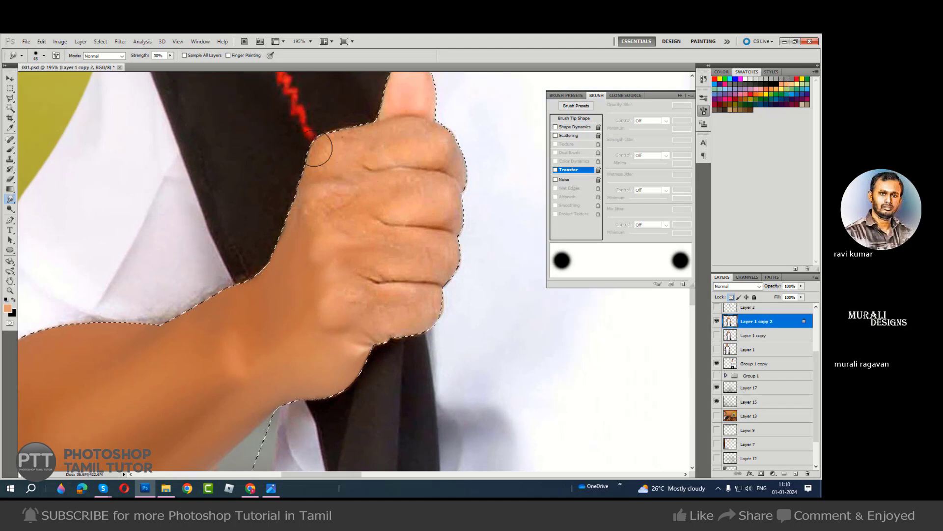
key("bracketleft")
key("bracketright")
left_click_drag(329, 198, 323, 205)
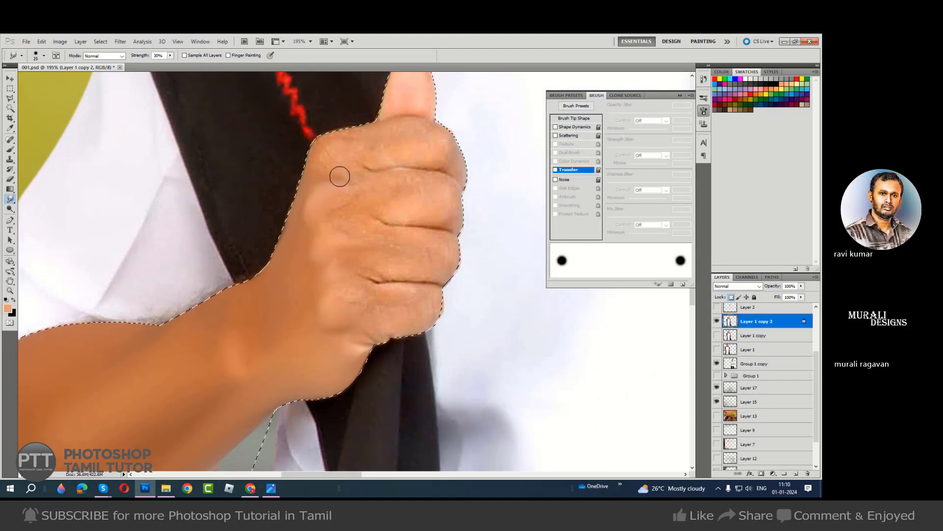
key("bracketright")
key("bracketright")
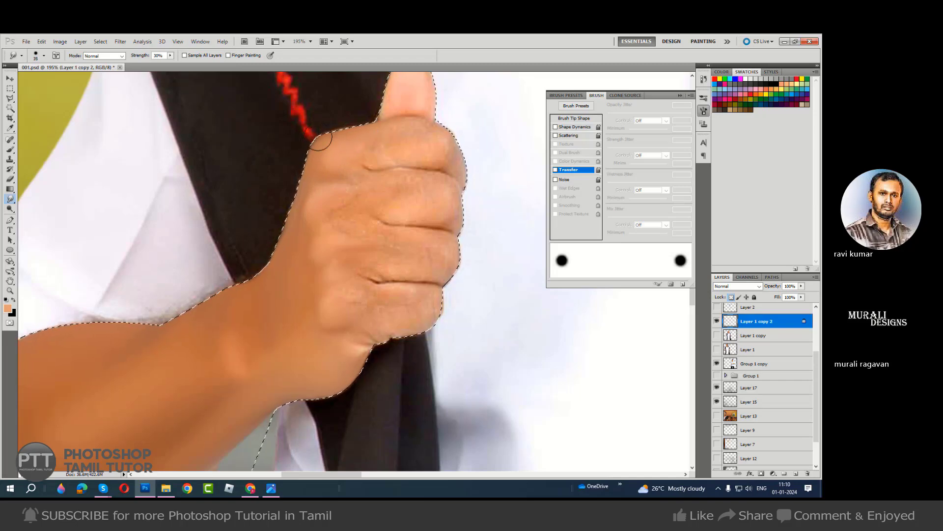
left_click_drag(302, 164, 267, 249)
key("bracketleft")
key("bracketleft")
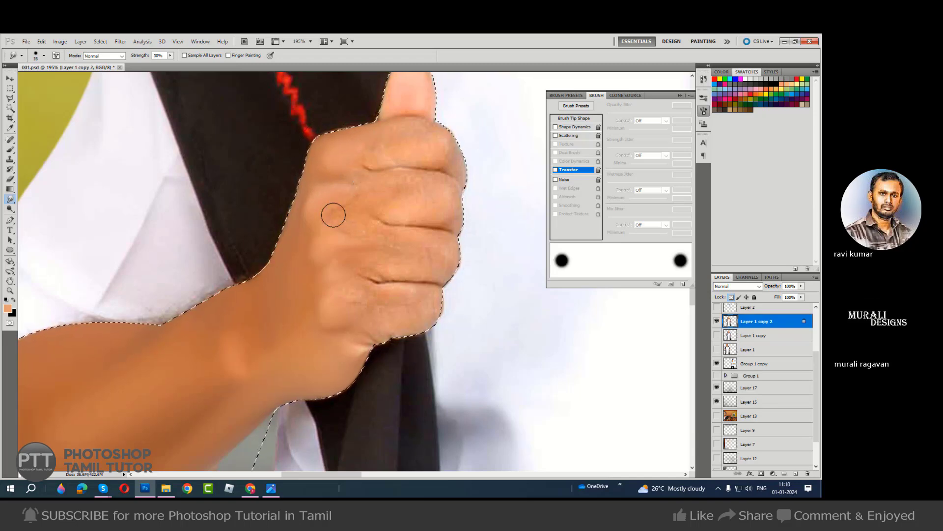
Smooth the index finger and the crease below it with smudge strokes along its length.
key("bracketright")
key("bracketleft")
key("bracketleft")
left_click_drag(440, 165, 404, 161)
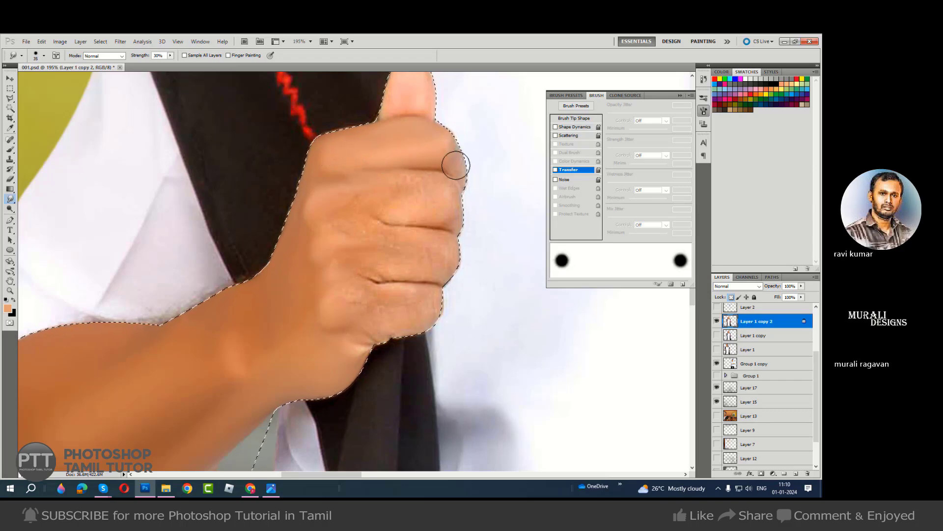
key("bracketleft")
key("bracketleft")
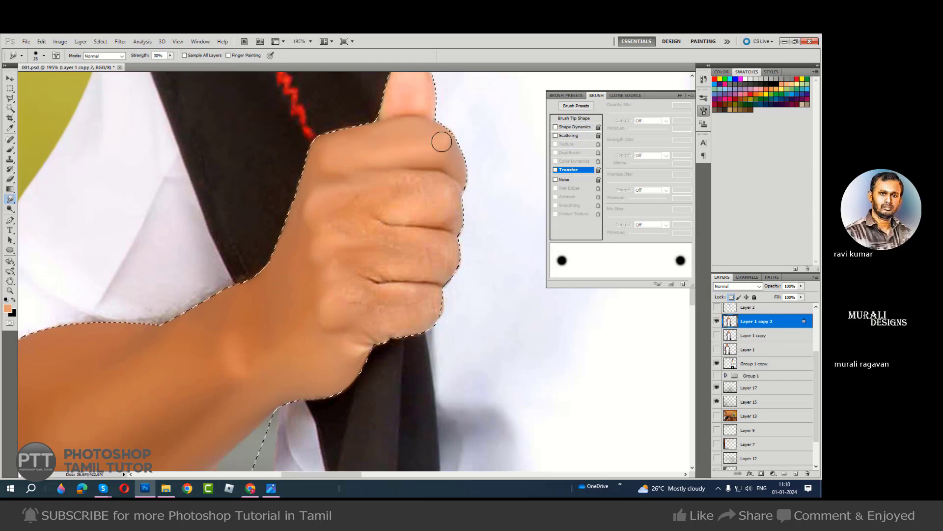
Smooth the middle finger and its knuckle with the Smudge tool, enlarging the brush to 45 px.
key("bracketright")
key("bracketright")
key("bracketright")
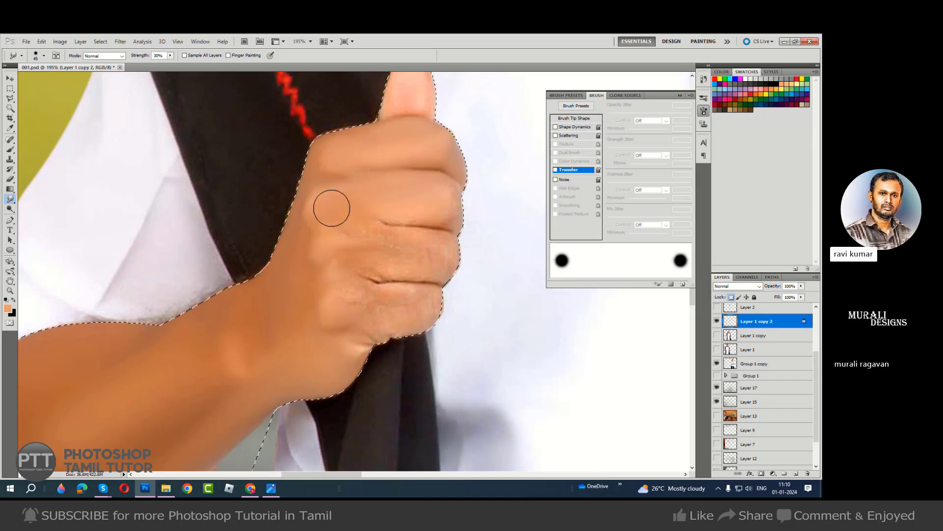
key("bracketleft")
key("bracketright")
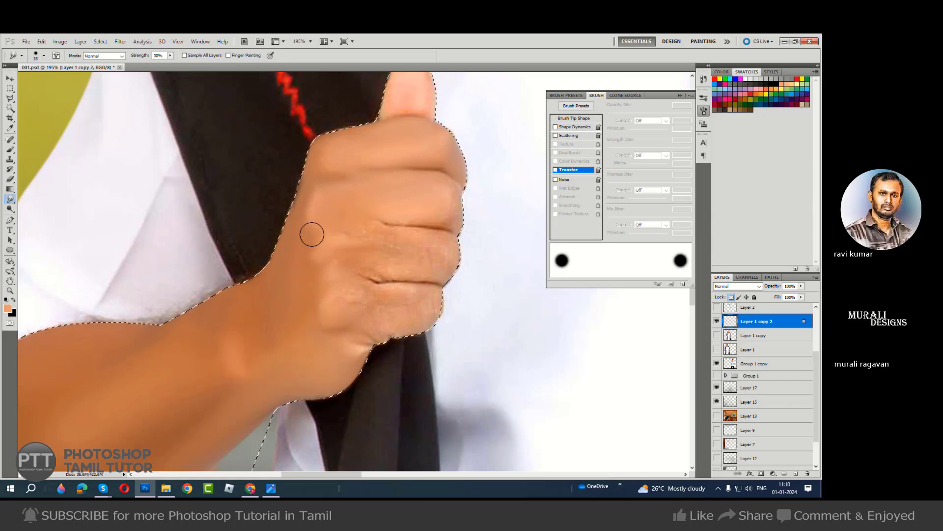
Smudge the back of the hand into the ring finger, using a smaller brush around the finger crease.
key("ctrl+d")
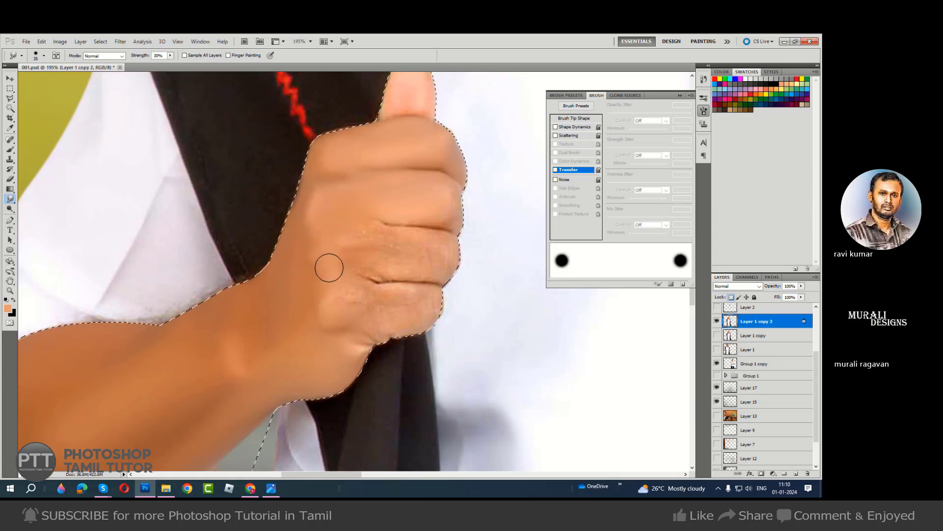
key("ctrl+d")
key("bracketright")
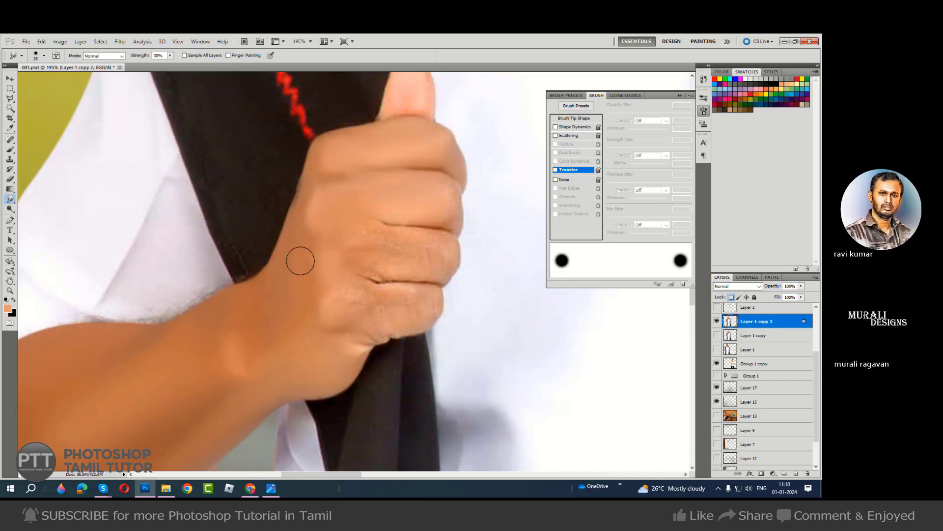
key("ctrl+d")
key("bracketright")
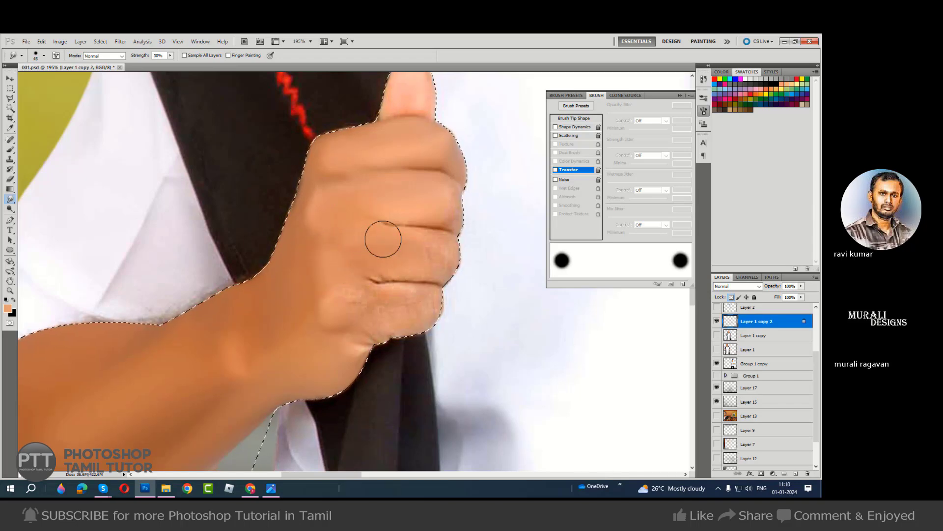
key("bracketleft")
key("bracketleft")
key("bracketleft")
key("bracketleft")
key("bracketleft")
key("ctrl+z")
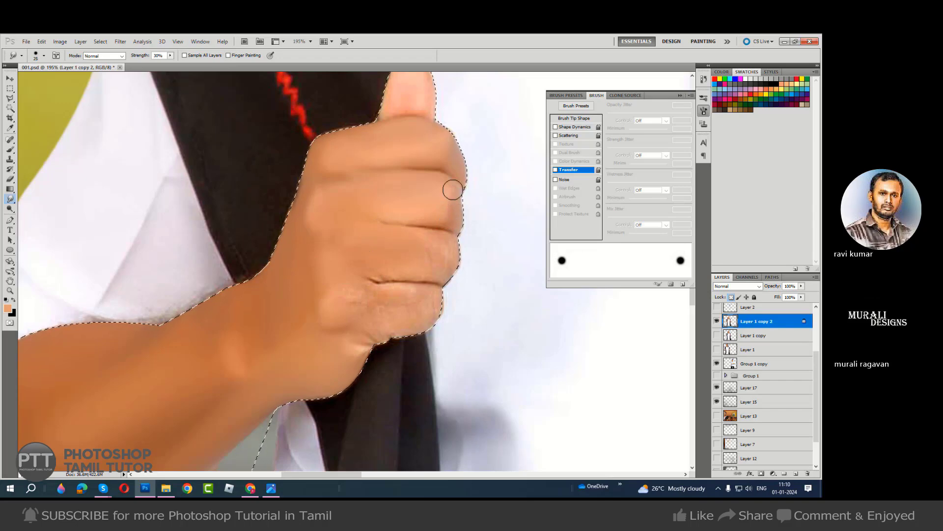
Smooth the ring and little fingers and the creases between them with a Smudge brush growing to 45 px.
key("bracketright")
left_click_drag(415, 219, 373, 216)
key("bracketright")
mouse_move(432, 242)
left_mouse_down()
mouse_move(443, 264)
mouse_move(394, 266)
left_mouse_up()
key("bracketright")
key("bracketright")
mouse_move(410, 301)
left_mouse_down()
mouse_move(355, 296)
mouse_move(360, 310)
mouse_move(410, 320)
mouse_move(430, 309)
mouse_move(404, 303)
mouse_move(451, 303)
mouse_move(406, 317)
mouse_move(448, 289)
mouse_move(449, 270)
left_mouse_up()
key("bracketright")
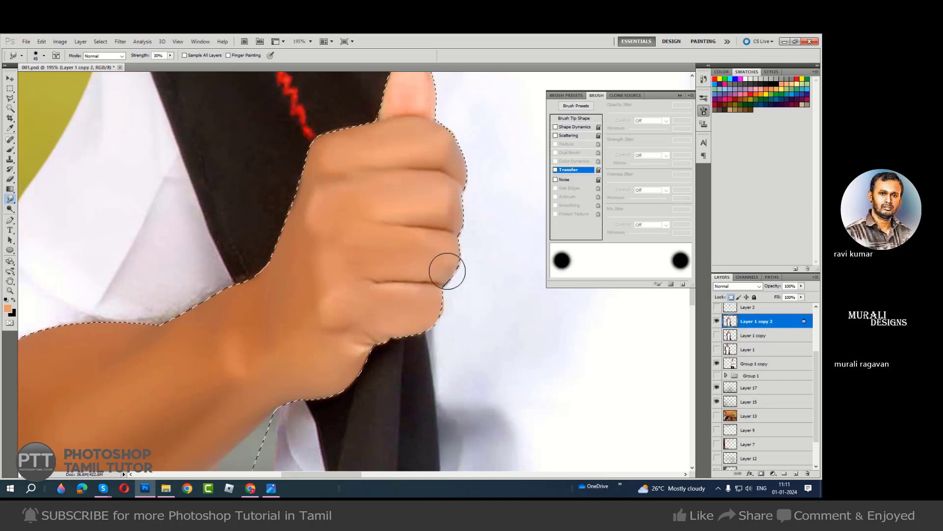
Smooth the base of the little finger and soften the crease at the heel of the hand with smudge strokes.
left_click_drag(377, 260, 393, 302)
key("bracketleft")
key("bracketleft")
key("bracketleft")
key("bracketleft")
key("bracketleft")
mouse_move(360, 346)
left_mouse_down()
mouse_move(381, 339)
mouse_move(347, 345)
mouse_move(370, 352)
mouse_move(368, 328)
left_mouse_up()
key("bracketright")
key("bracketright")
key("bracketright")
key("bracketright")
key("ctrl+h")
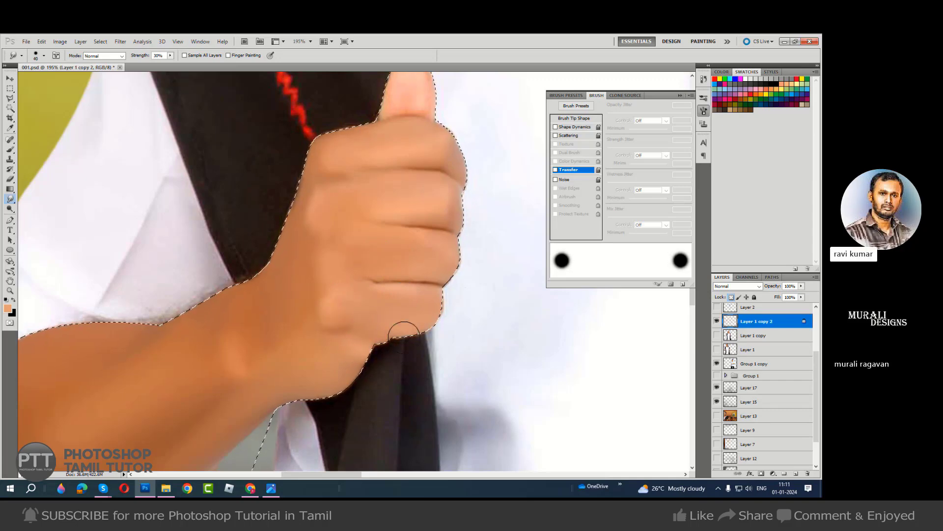
Blend the back of the hand, its outline and the wrist with a Smudge brush enlarged to 70 px.
key("bracketright")
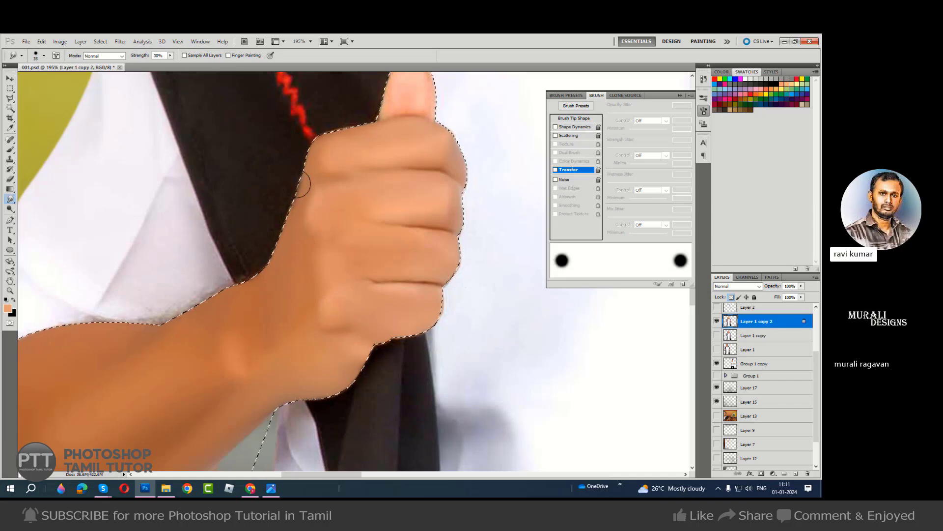
key("bracketright")
key("bracketright")
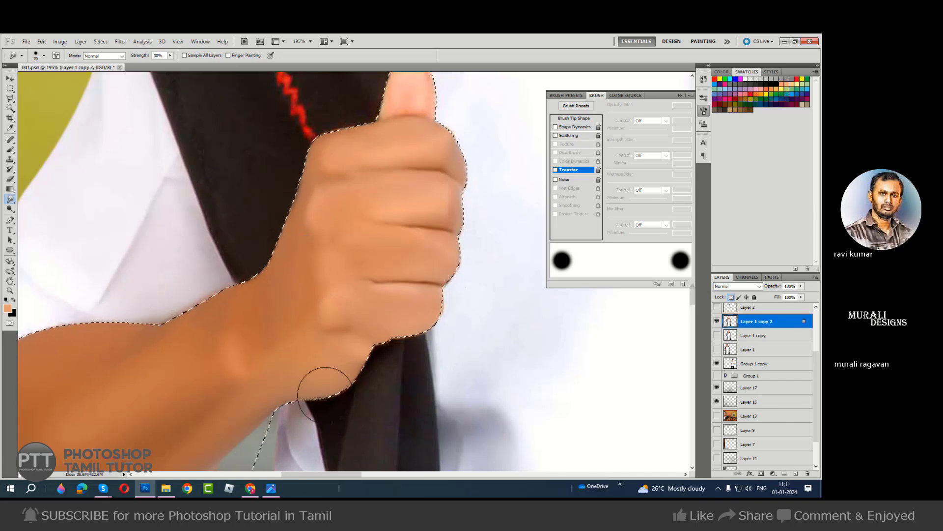
key("ctrl+d")
key("bracketleft")
key("bracketleft")
key("bracketright")
key("bracketright")
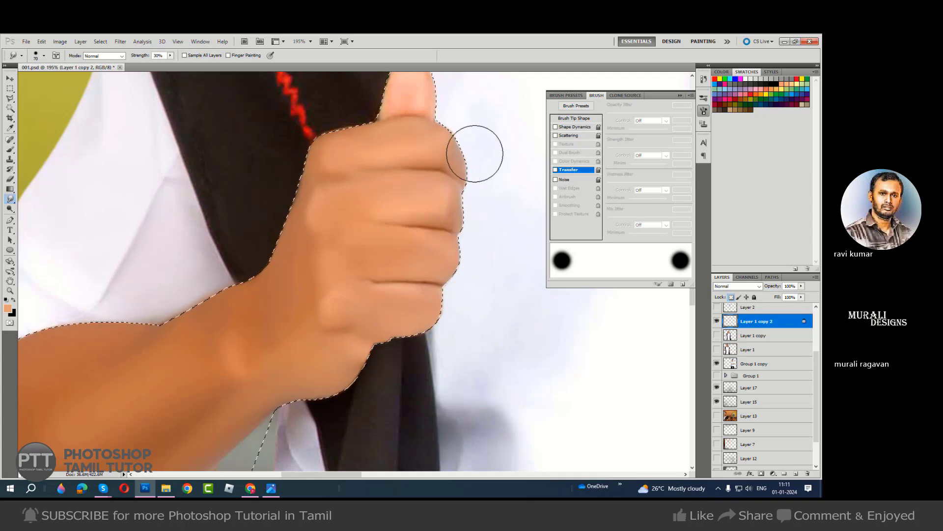
Finish smoothing the fist, thumb area and forearm with the Smudge tool, enlarging the brush to 80 px.
key("bracketleft")
key("bracketleft")
key("bracketleft")
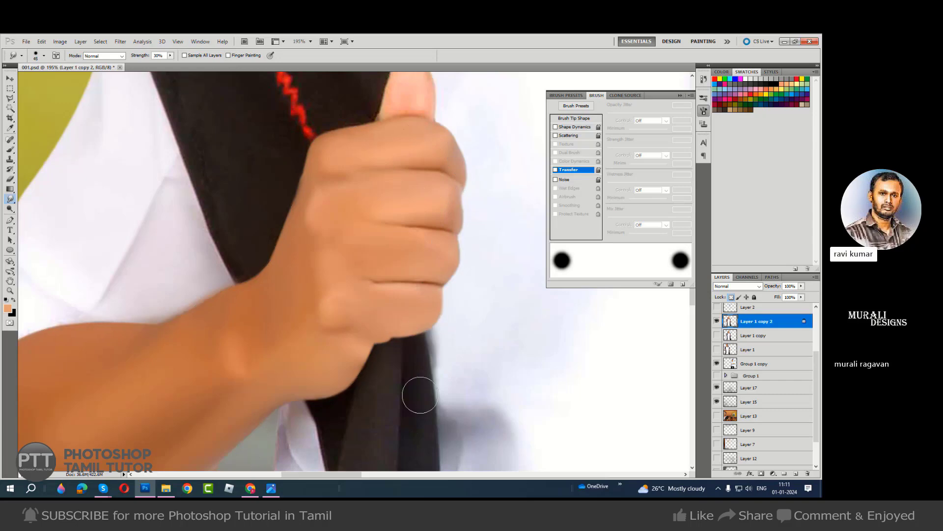
key("bracketright")
key("bracketright")
left_click_drag(415, 176, 437, 314)
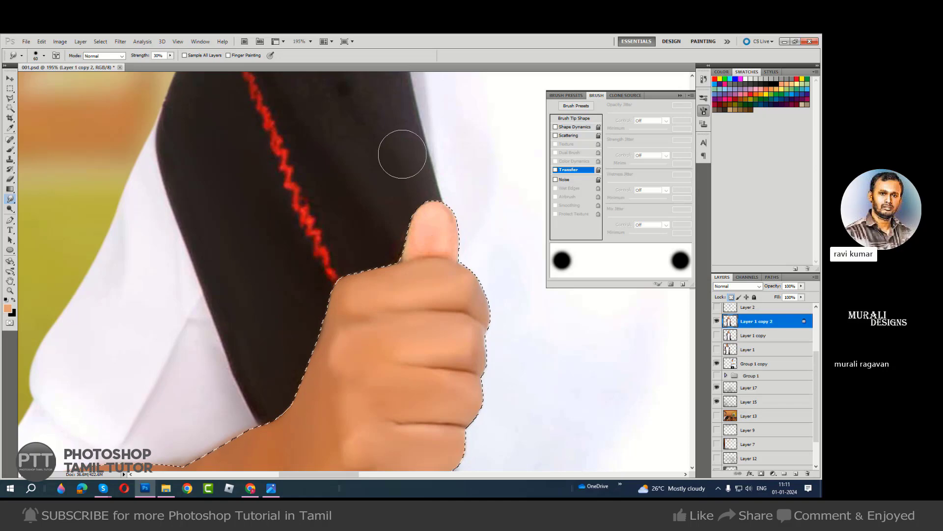
key("ctrl+minus")
key("bracketright")
key("bracketright")
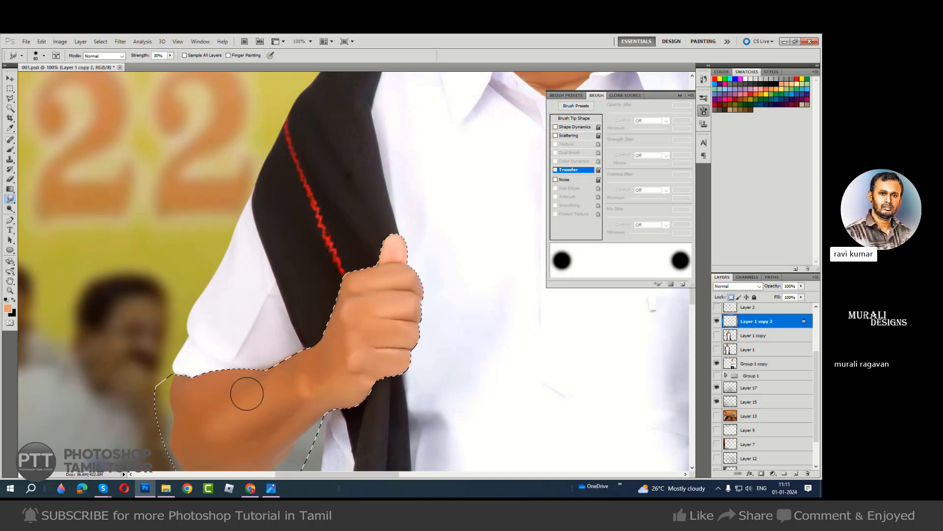
key("bracketright")
key("bracketright")
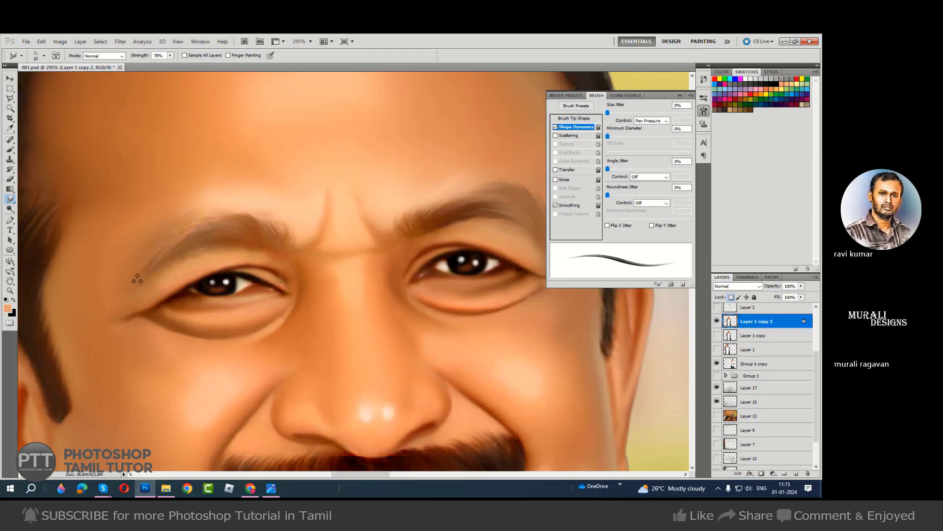
Pull fine hair strands from the temple hairline using a 10 px Smudge brush at 78% strength with pen-pressure Shape Dynamics.
key("bracketright")
key("bracketleft")
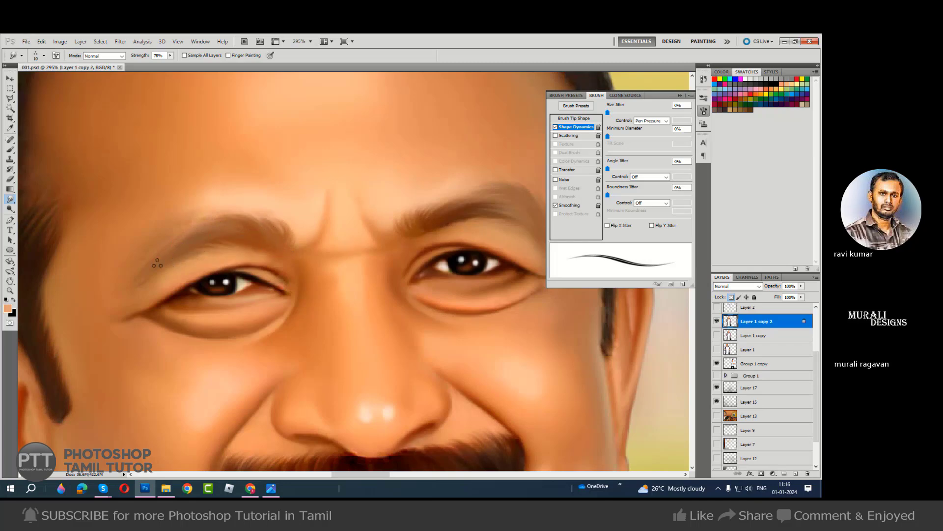
key("ctrl+1")
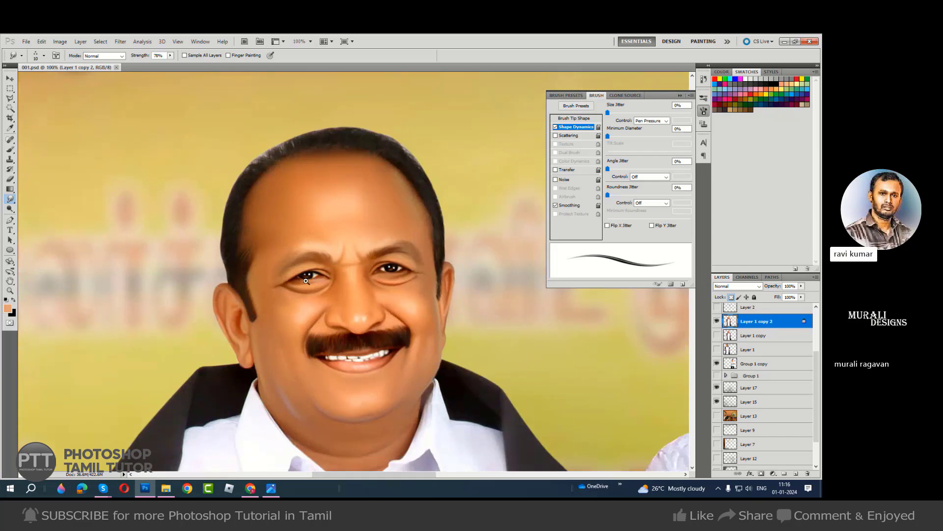
left_click_drag(292, 256, 319, 256)
left_click_drag(257, 282, 309, 244)
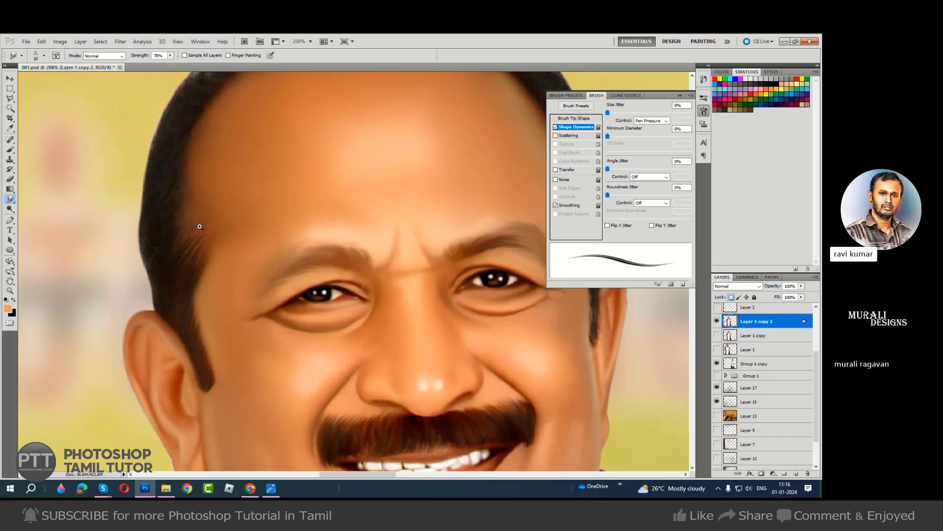
left_click_drag(194, 217, 280, 219)
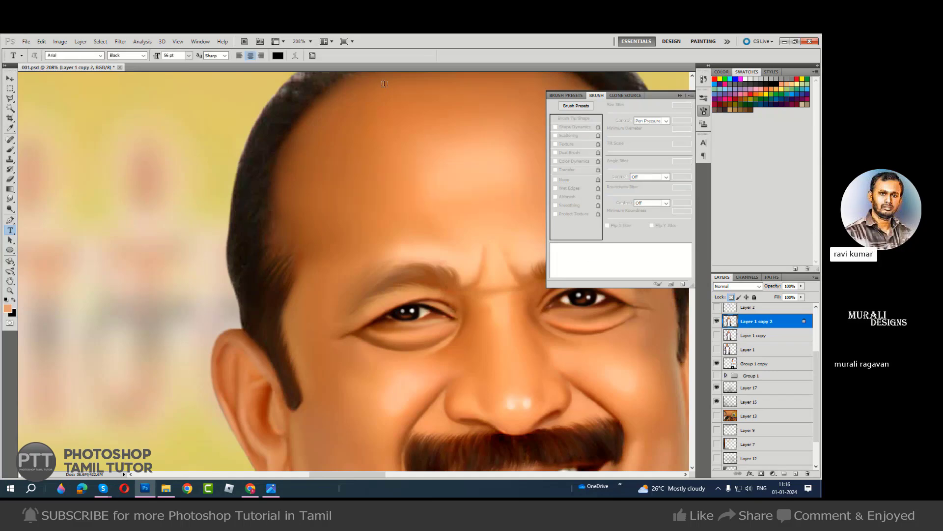
Smudge fine strands along the forehead hairline, the sideburn and the outer edge of the hair above the ear.
key("r")
key("Tab")
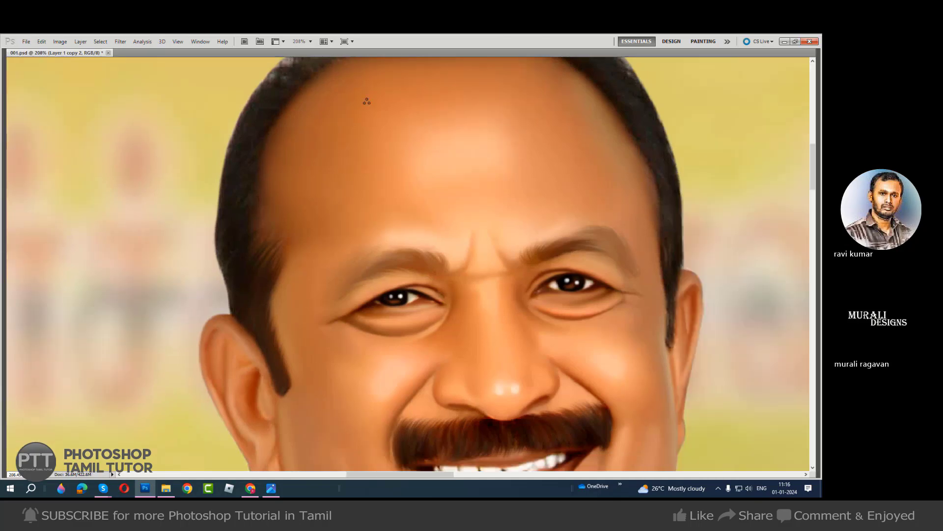
left_click_drag(330, 195, 367, 229)
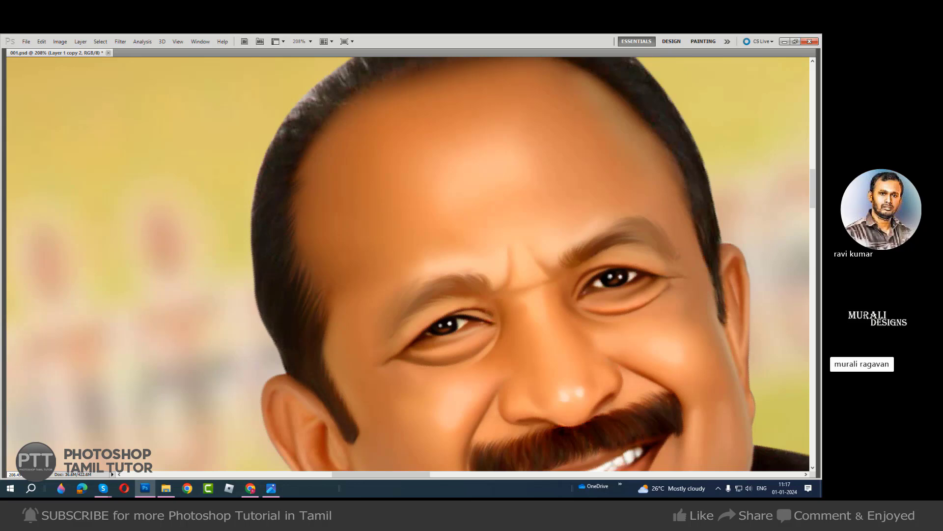
mouse_move(343, 193)
left_mouse_down()
mouse_move(318, 200)
mouse_move(318, 312)
mouse_move(359, 214)
left_mouse_up()
left_click(271, 392, "ctrl")
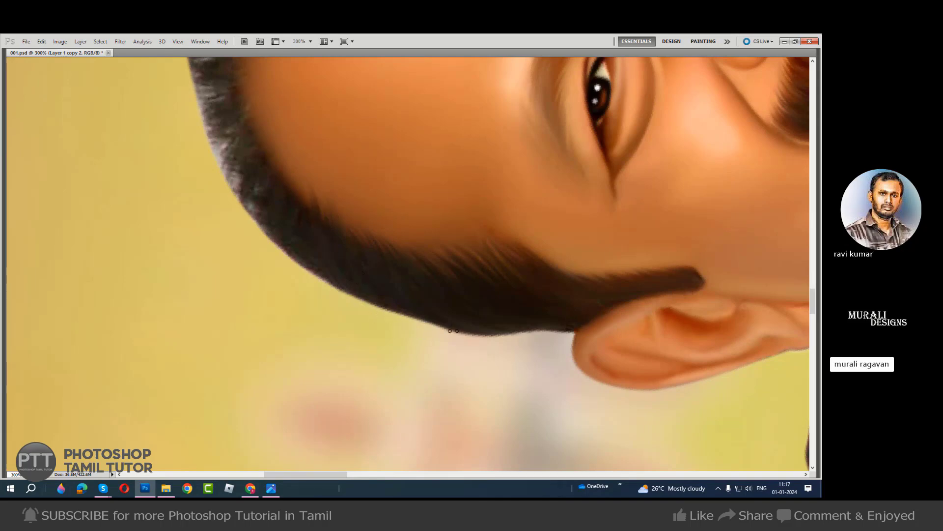
key("Tab")
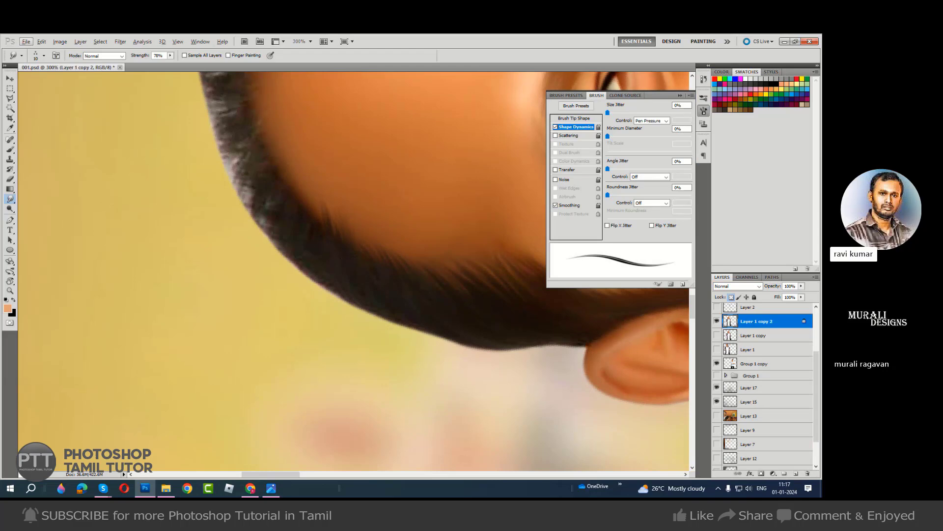
Smudge fine strands along the hair on the picture's left side of the head, softening its hairline and grey outer edge.
key("bracketleft")
left_click_drag(313, 219, 318, 203)
key("bracketright")
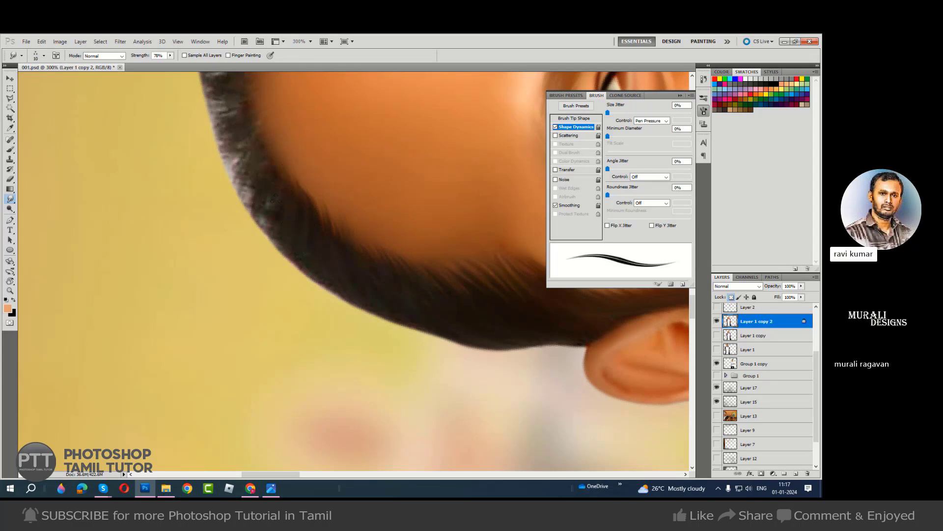
key("bracketleft")
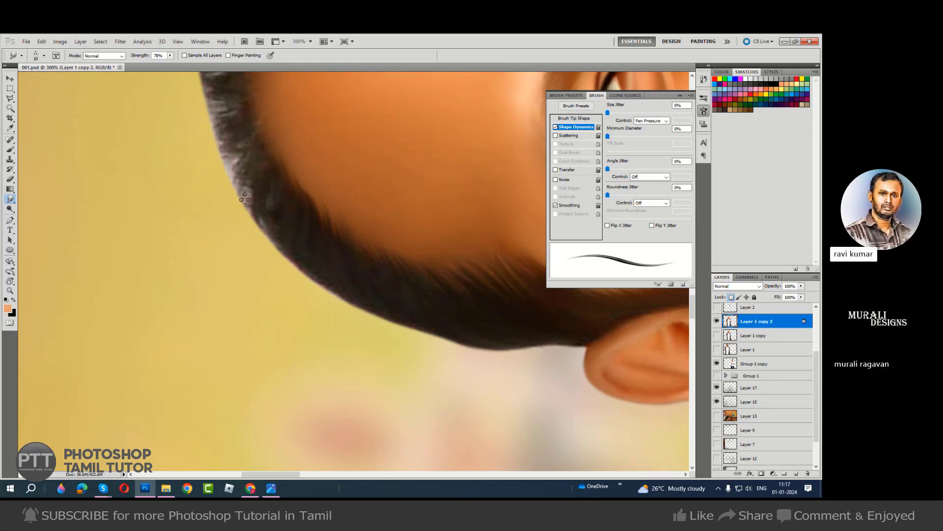
left_click_drag(245, 189, 253, 167)
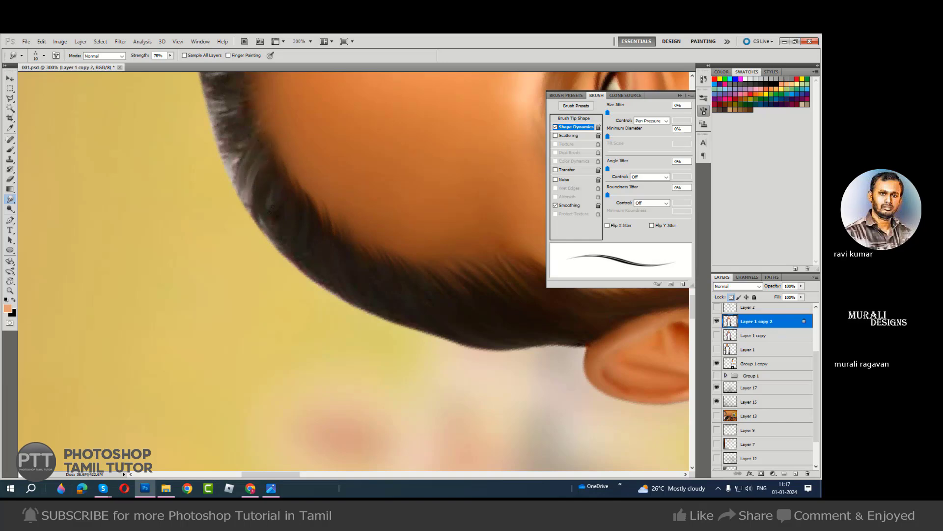
key("]")
left_click_drag(249, 222, 257, 204)
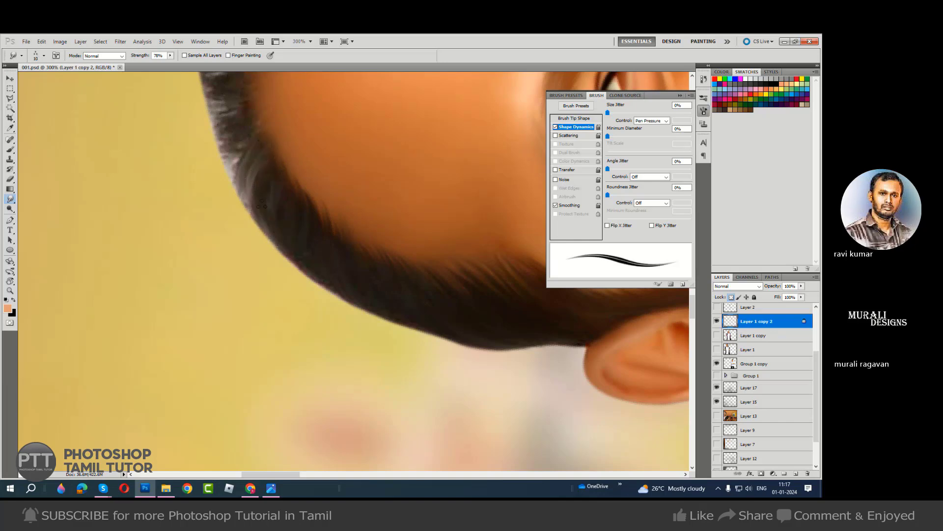
left_click_drag(289, 264, 304, 231)
left_click_drag(323, 287, 339, 297)
left_click_drag(434, 336, 392, 296)
Smudge curved strands into the grey patch and neighbouring hairline on the left part of the crown.
key("r")
left_click_drag(298, 202, 289, 315)
key("space")
left_click_drag(217, 209, 355, 210)
key("r")
key("bracketleft")
key("bracketleft")
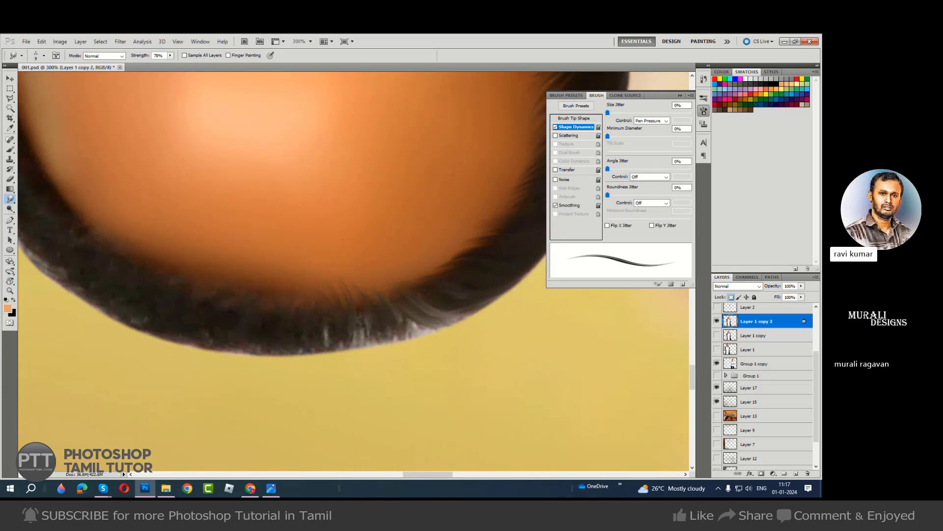
left_click_drag(318, 311, 297, 304)
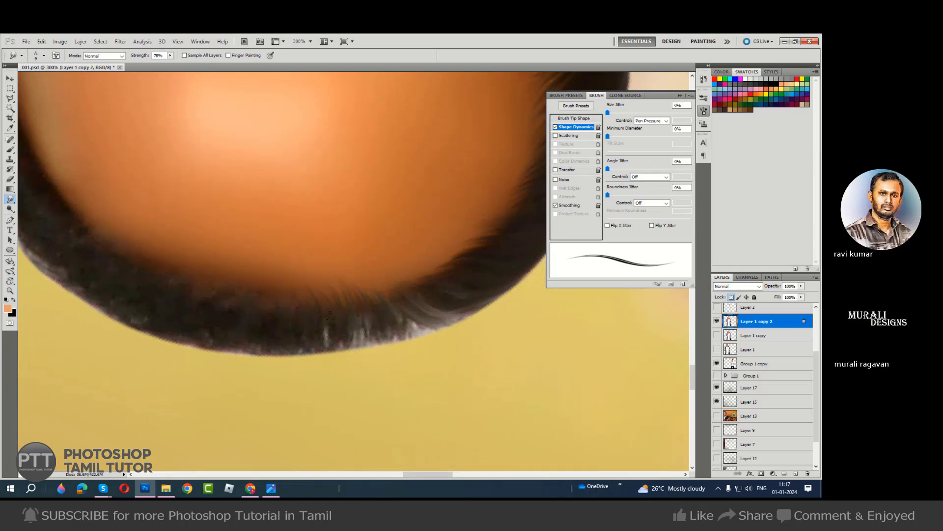
key("bracketright")
key("bracketright")
mouse_move(288, 324)
left_mouse_down()
mouse_move(297, 352)
mouse_move(428, 337)
left_mouse_up()
key("bracketleft")
mouse_move(397, 317)
left_mouse_down()
mouse_move(435, 331)
mouse_move(457, 326)
mouse_move(446, 330)
left_mouse_up()
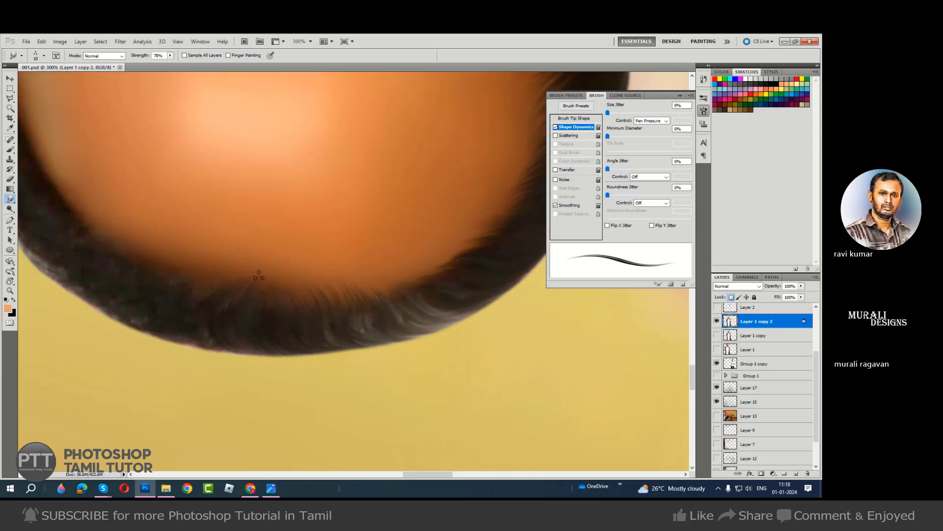
Pull fine strands along the middle of the crown, from the forehead hairline to the outer hair edge.
mouse_move(227, 286)
left_mouse_down()
mouse_move(205, 298)
mouse_move(216, 305)
mouse_move(223, 350)
left_mouse_up()
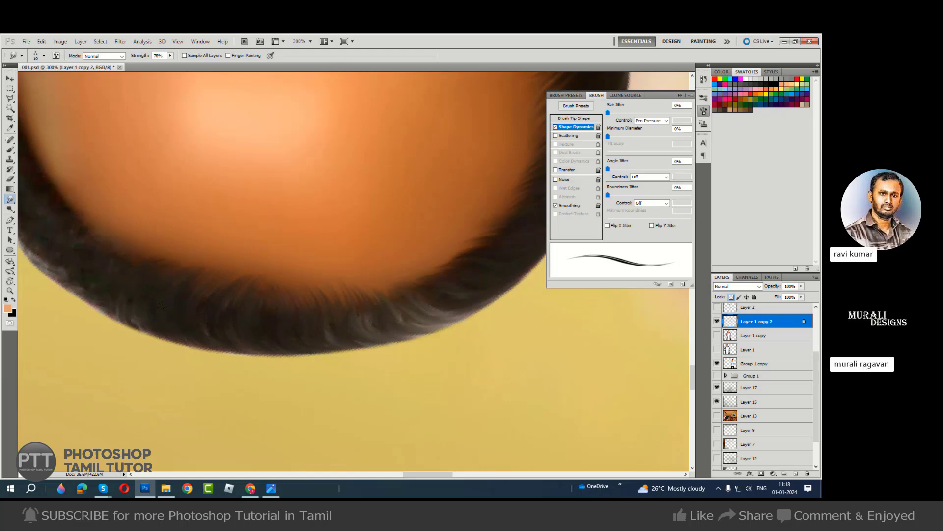
left_click_drag(144, 331, 162, 309)
key("bracketright")
key("bracketleft")
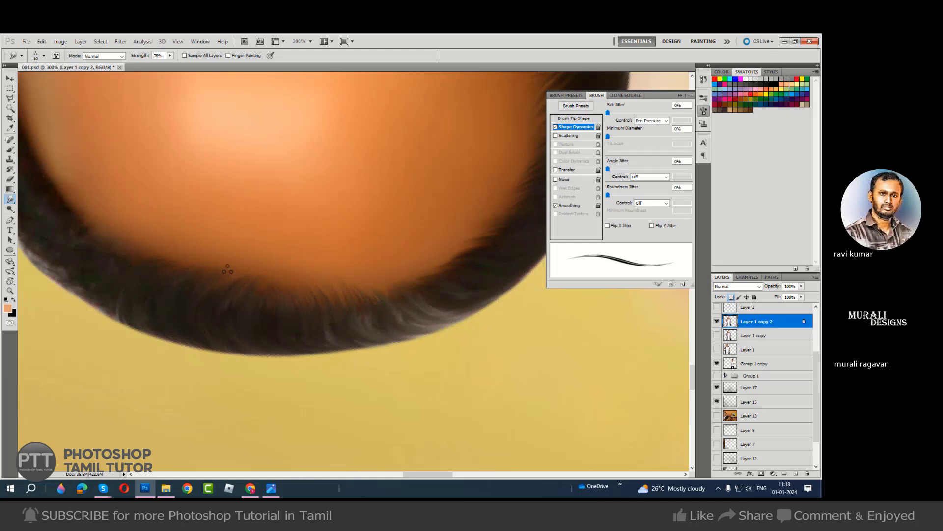
Smudge strands across the right part of the crown, blending the pale outer edge with a 10 to 15 px brush.
key("r")
left_click(261, 257)
left_click_drag(261, 257, 242, 352)
mouse_move(231, 383)
left_mouse_down()
mouse_move(344, 253)
mouse_move(356, 222)
left_mouse_up()
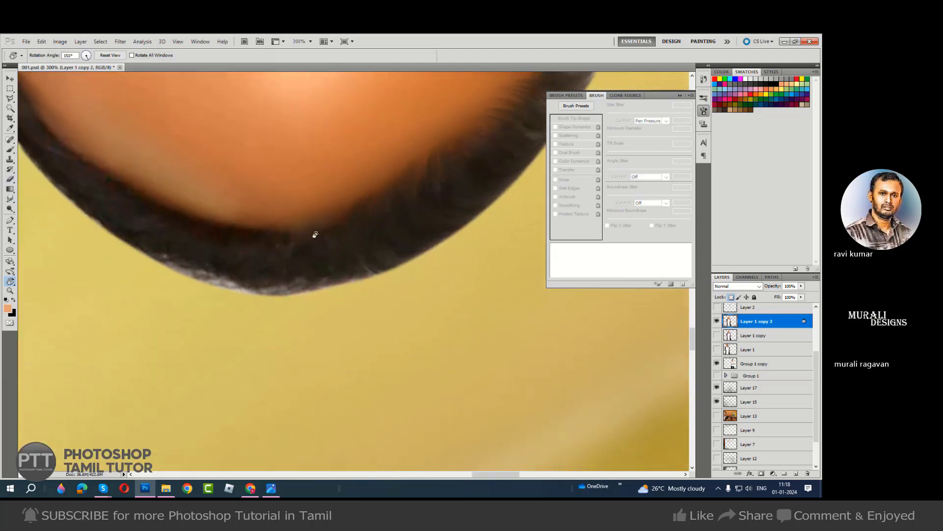
key("r")
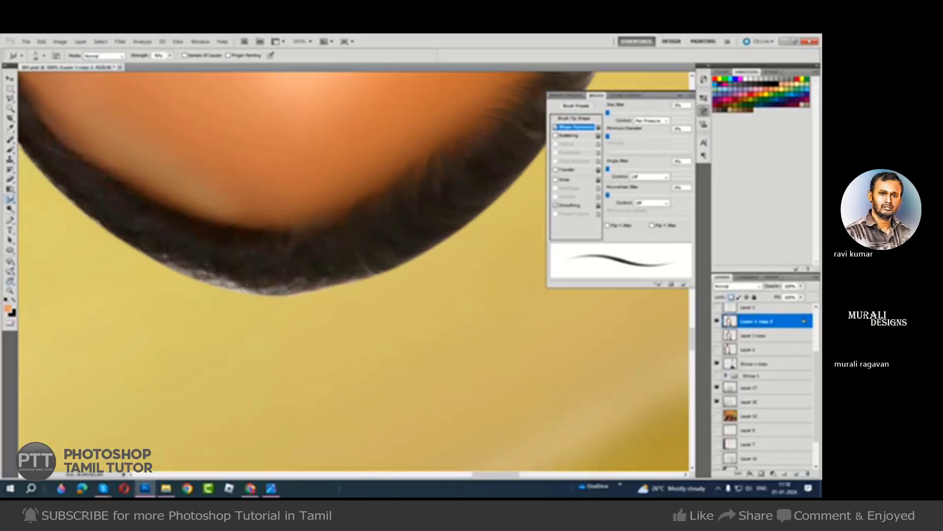
key("bracketleft")
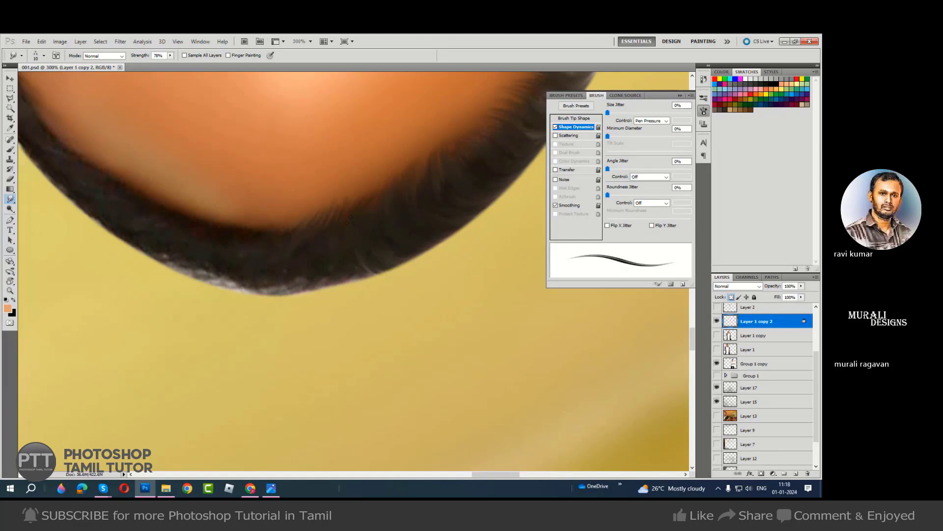
key("bracketright")
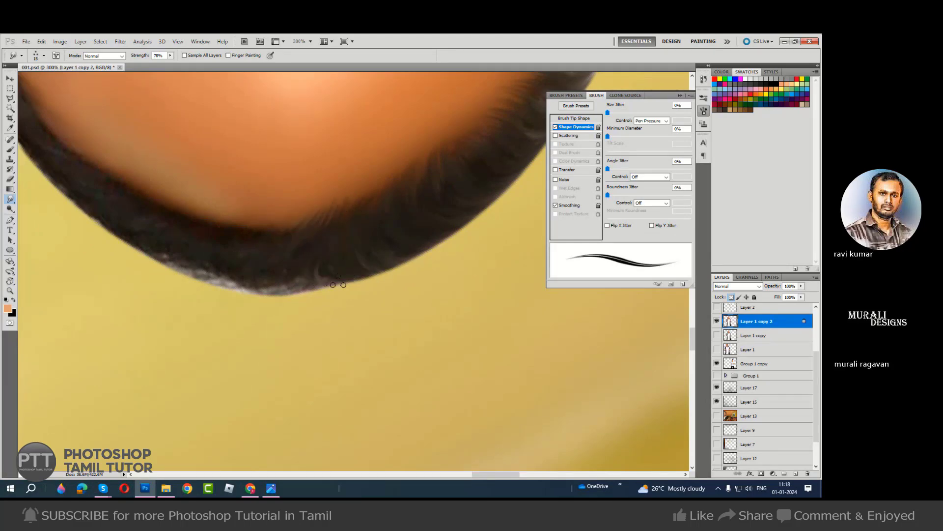
key("bracketleft")
key("bracketright")
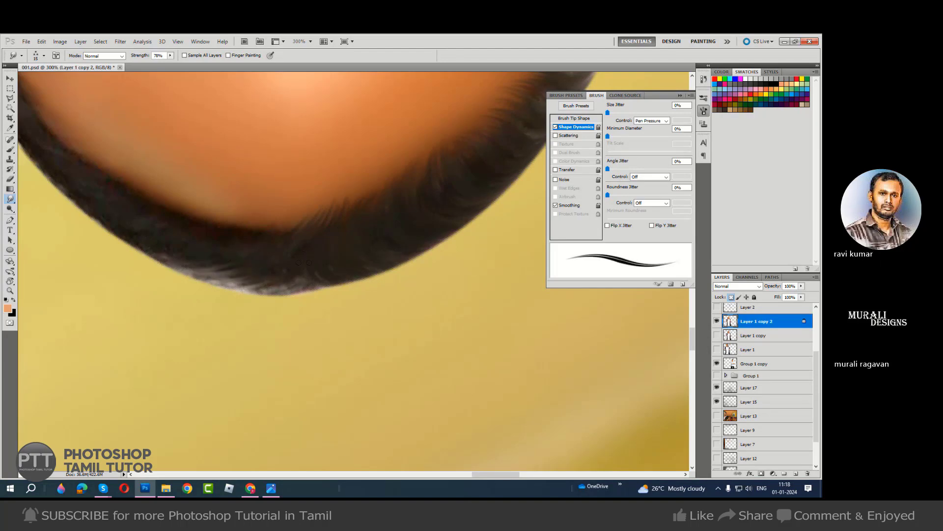
key("bracketleft")
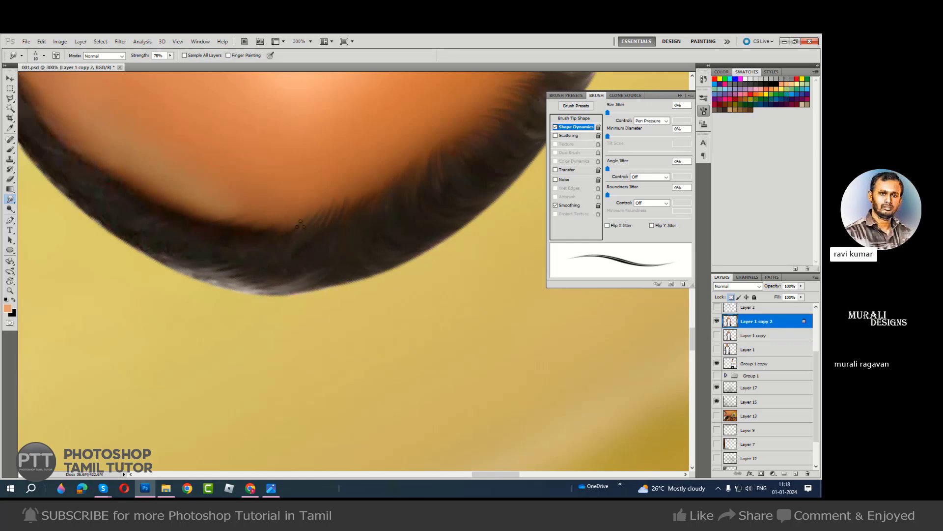
Smooth the hair down the picture's right side of the head, along its inner hairline and outer edge, at 15 px.
key("r")
left_click_drag(319, 206, 305, 192)
key("r")
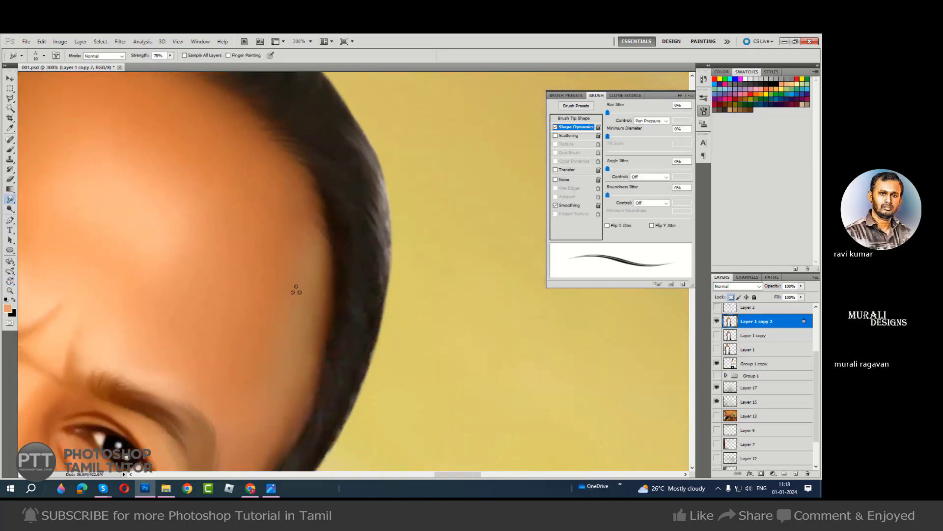
key("bracketright")
left_click_drag(332, 338, 322, 296)
left_click_drag(370, 173, 389, 228)
left_click_drag(375, 197, 389, 264)
mouse_move(385, 318)
left_mouse_down()
mouse_move(352, 346)
mouse_move(379, 259)
left_mouse_up()
Smudge the narrow hair strip above the right ear into smooth strands, alternating smaller and 15 px brush sizes.
key("ctrl+minus")
key("ctrl+plus")
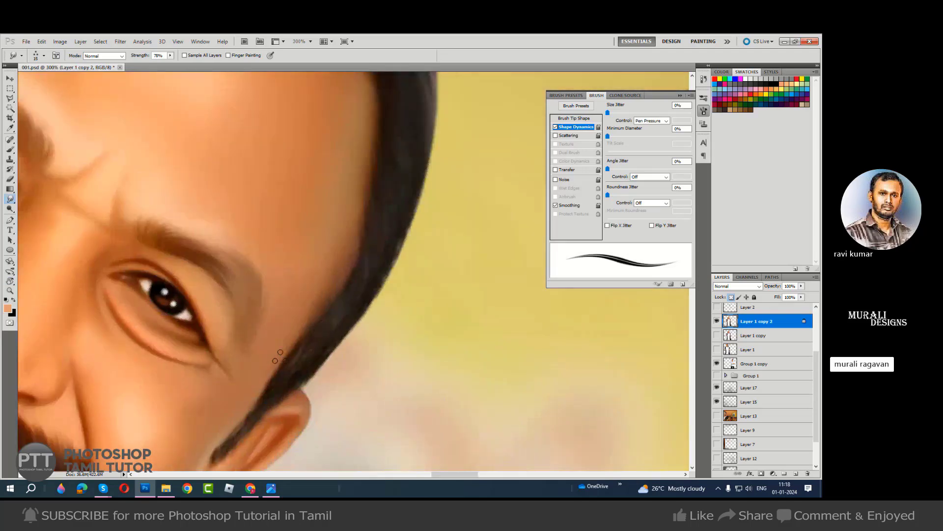
key("bracketleft")
key("bracketleft")
key("bracketleft")
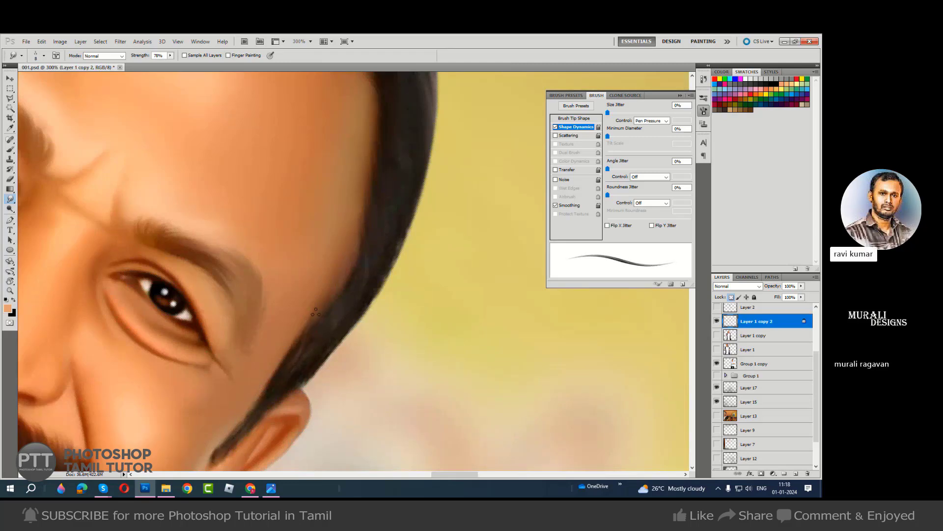
key("bracketright")
key("bracketright")
key("bracketright")
key("bracketleft")
key("bracketright")
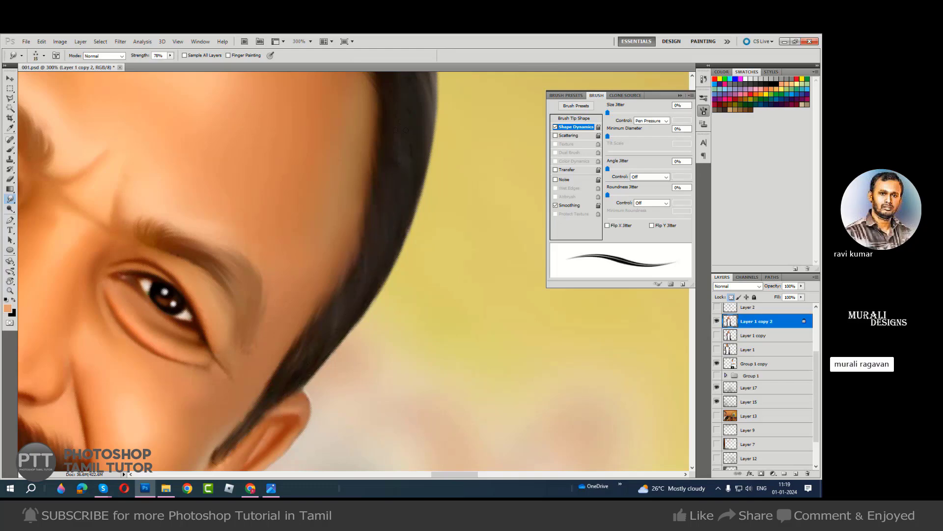
left_click_drag(407, 106, 391, 242)
Reset the canvas rotation to 0° and examine the smudged hair around the whole head.
key("ctrl+minus")
key("ctrl+minus")
key("r")
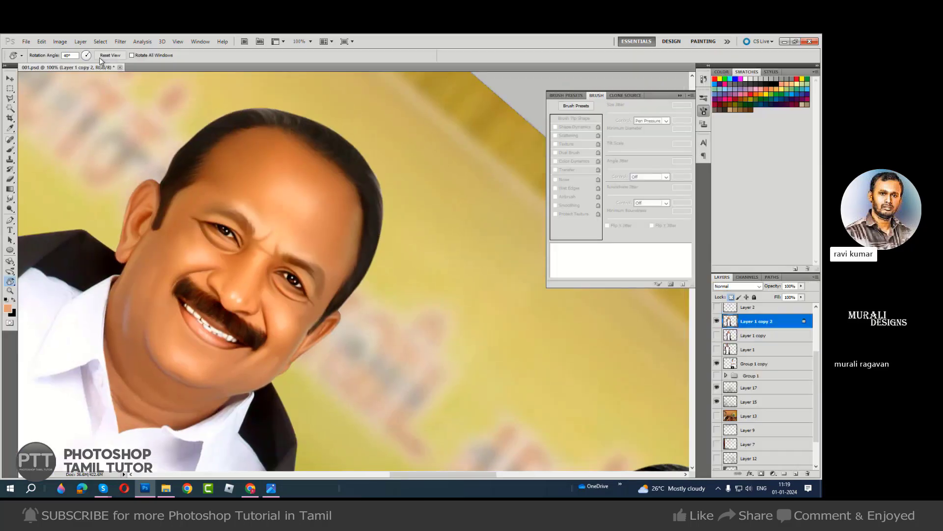
left_click(113, 55)
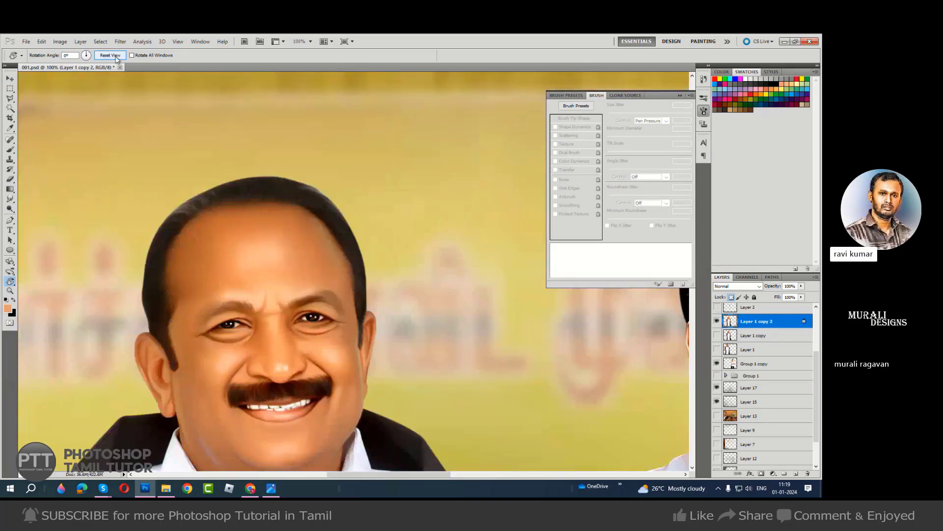
key("Tab")
left_click_drag(252, 168, 381, 140)
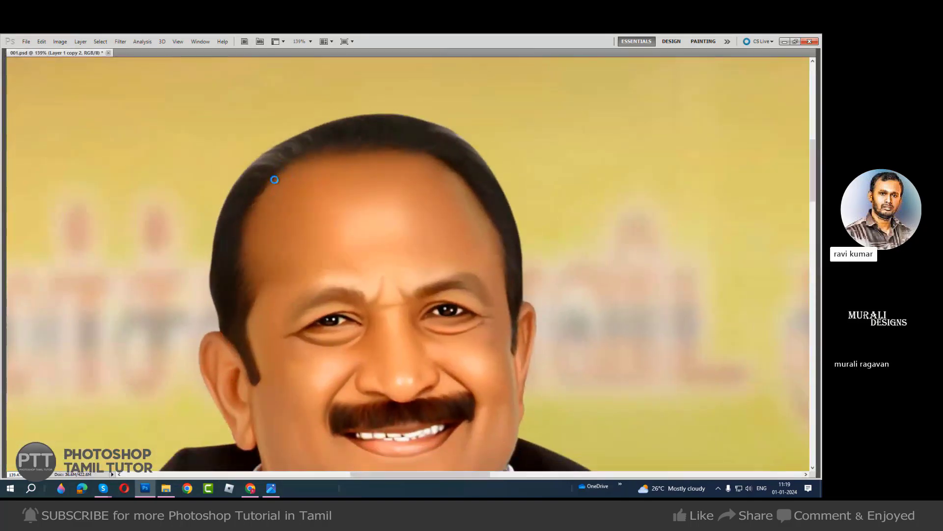
key("Tab")
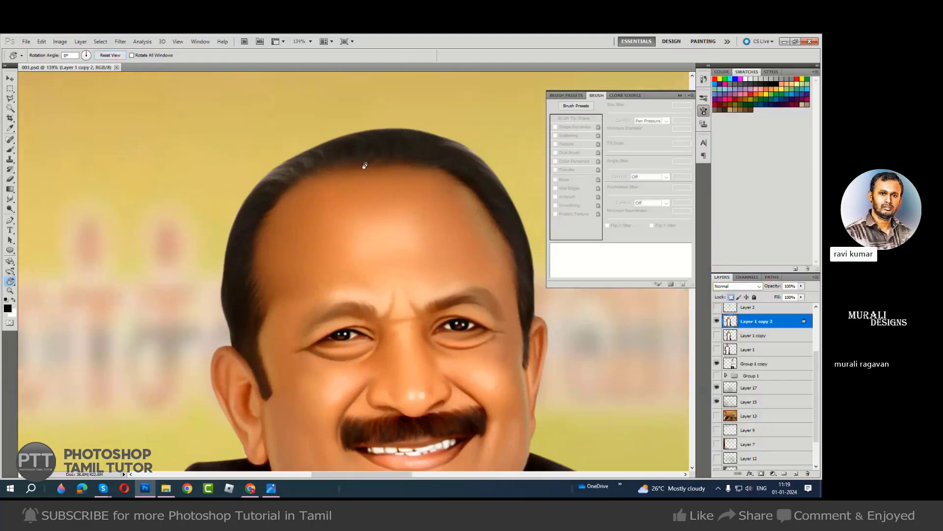
Darken the grey areas along the crown with a soft black Brush at 20% opacity, reducing its size as needed.
key("b")
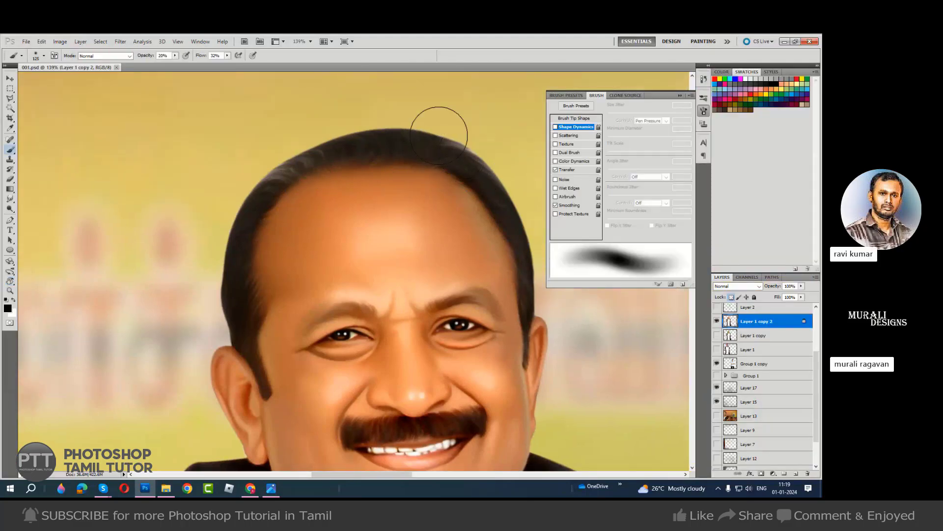
left_click_drag(459, 133, 506, 152)
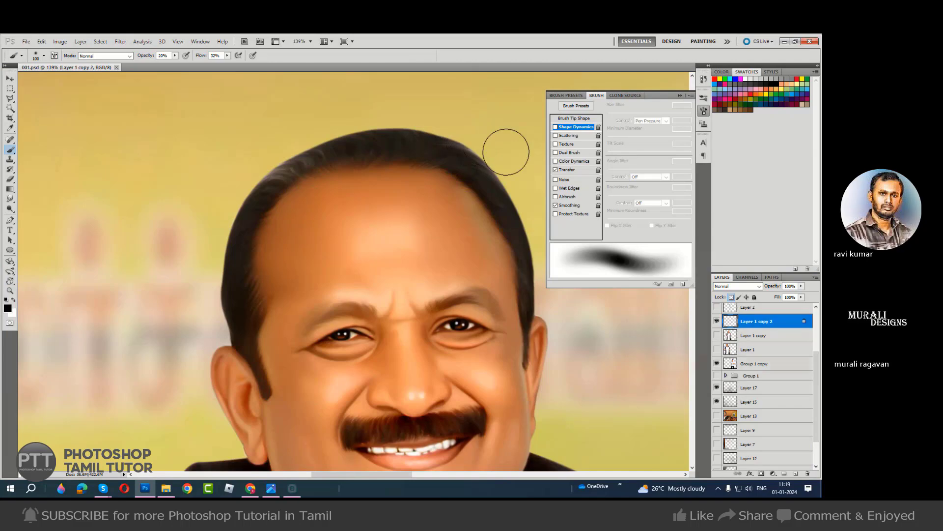
key("bracketleft")
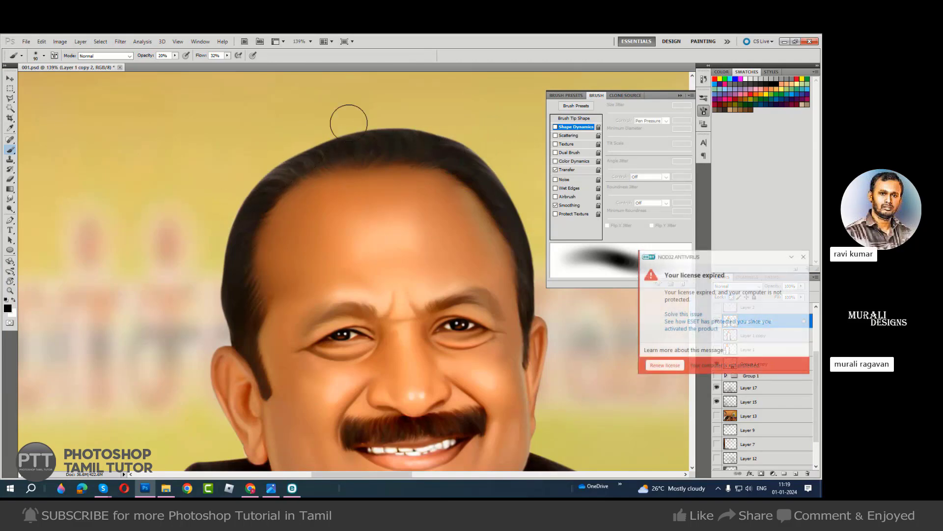
key("bracketleft")
key("ctrl+minus")
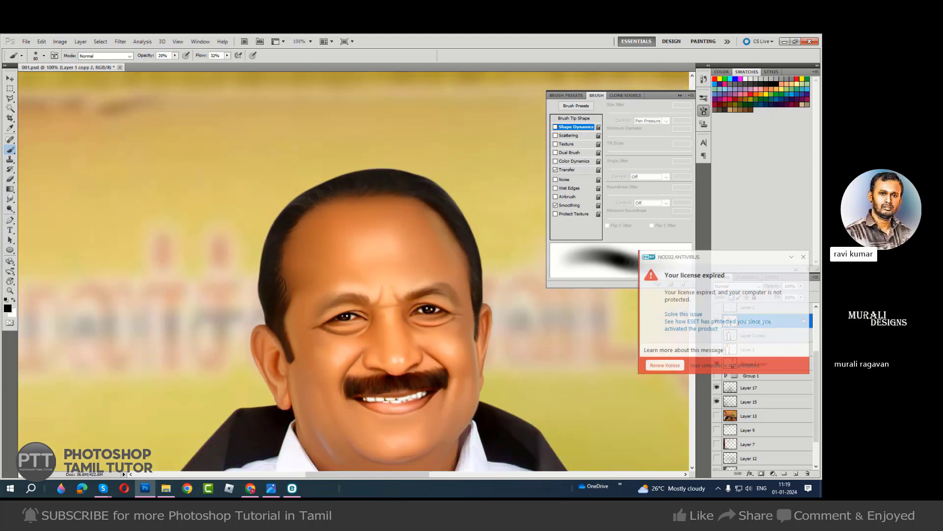
scroll(267, 259, "up", 3)
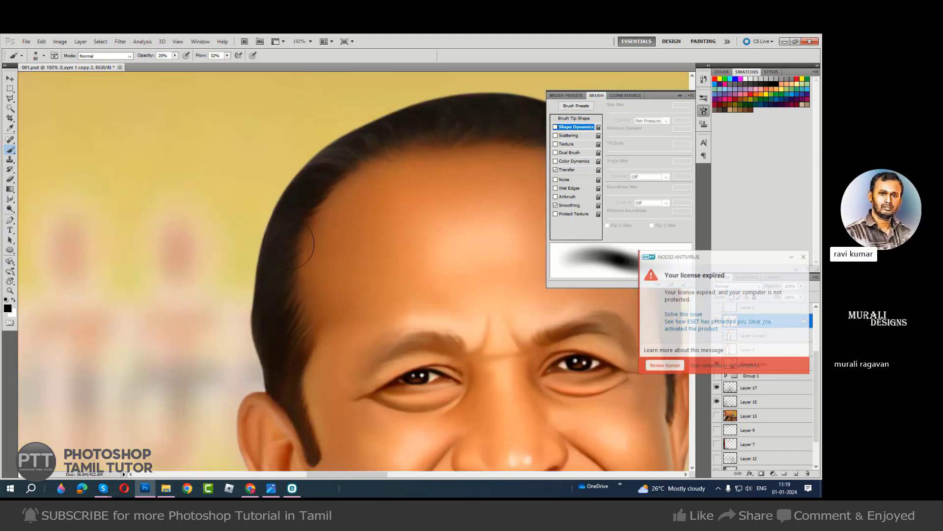
Configure a very small Brush with pen-pressure Shape Dynamics and 50% opacity, and create a new layer for the hair strands.
left_click(186, 56)
scroll(295, 189, "up", 2)
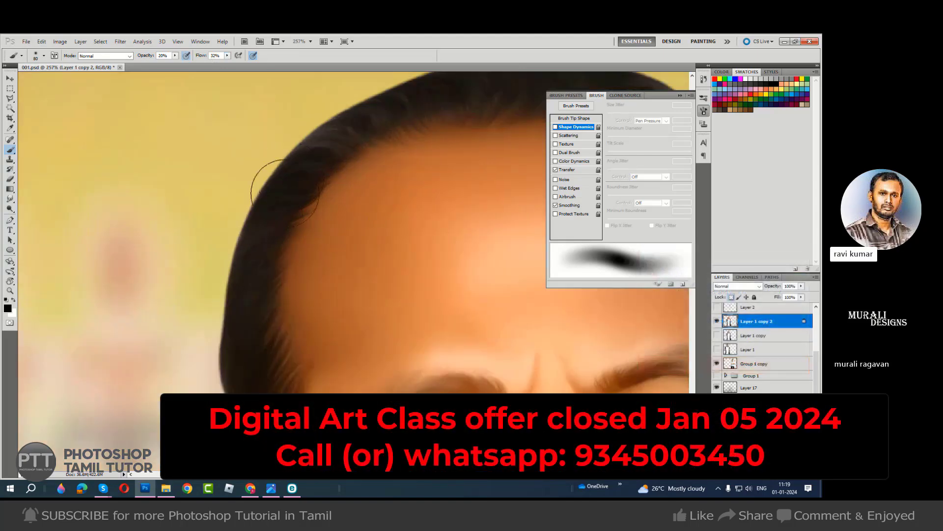
left_click(555, 127)
key("bracketleft")
key("bracketleft")
key("bracketleft")
key("bracketleft")
key("bracketleft")
key("bracketleft")
key("bracketleft")
key("bracketleft")
key("bracketleft")
key("bracketleft")
left_click(186, 55)
key("5")
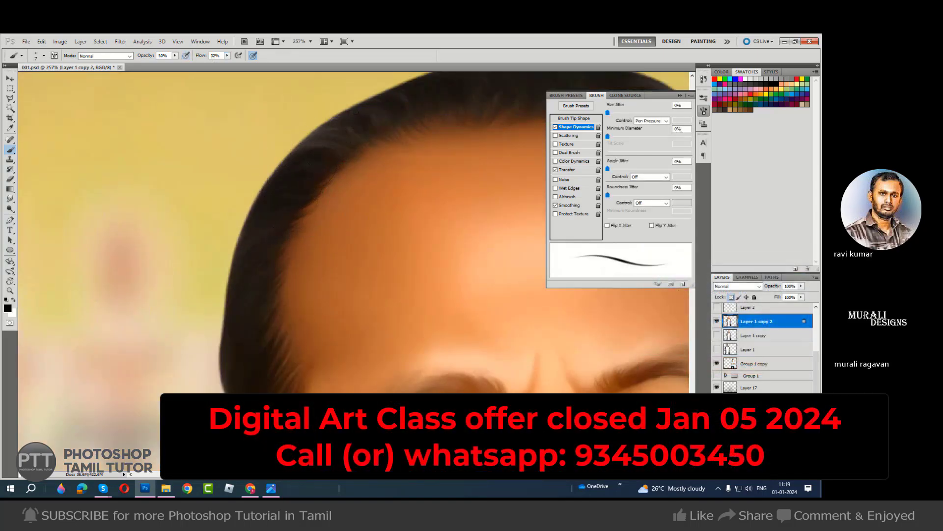
key("ctrl+shift+n")
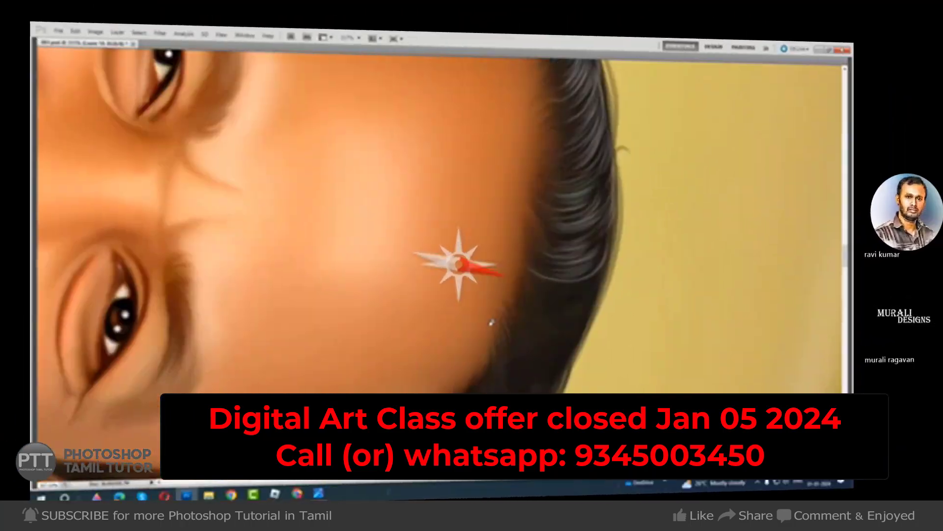
Paint fine, light grey curved strands across the dark hair along the side of the crown, replacing one overlong stroke.
scroll(423, 310, "down", 5)
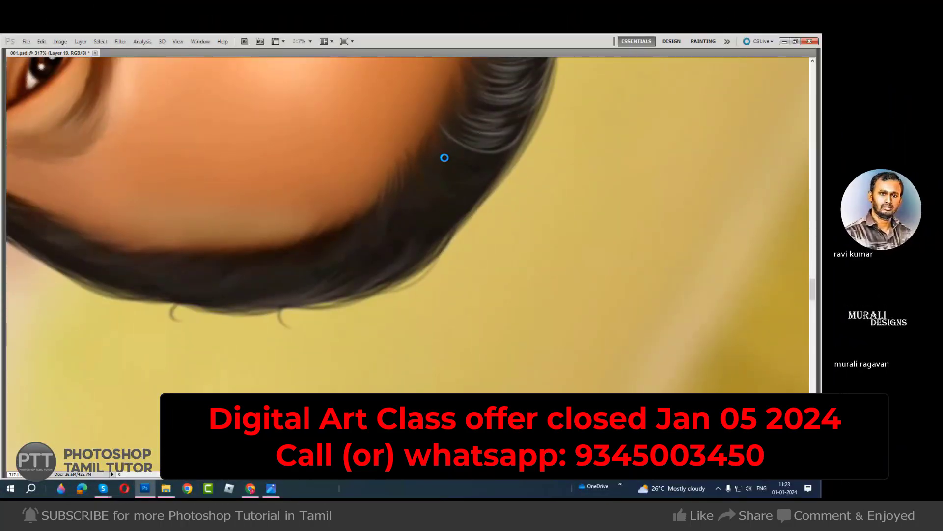
mouse_move(445, 158)
left_mouse_down()
mouse_move(479, 176)
mouse_move(482, 169)
left_mouse_up()
left_click_drag(448, 149, 493, 168)
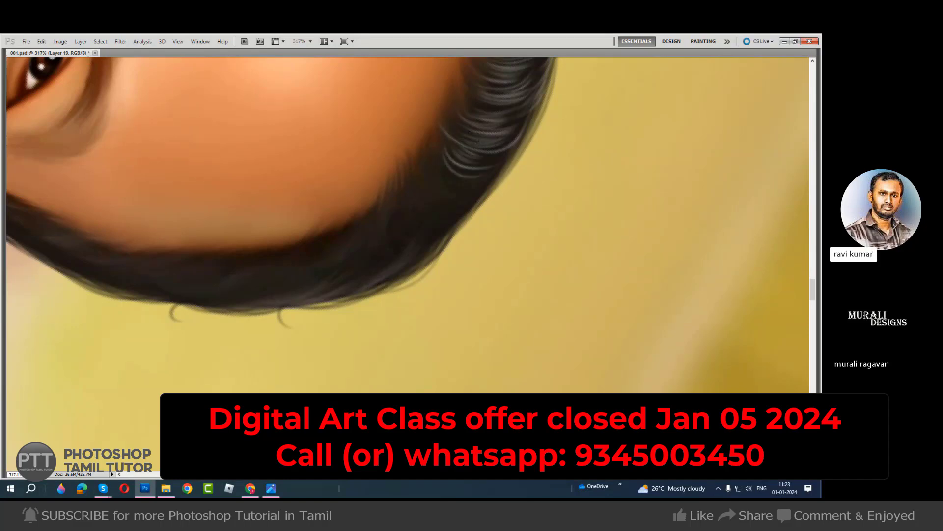
mouse_move(429, 154)
left_mouse_down()
mouse_move(478, 195)
mouse_move(462, 183)
left_mouse_up()
left_click_drag(434, 171, 473, 193)
mouse_move(420, 173)
left_mouse_down()
mouse_move(472, 182)
mouse_move(443, 202)
left_mouse_up()
mouse_move(431, 188)
left_mouse_down()
mouse_move(445, 214)
mouse_move(460, 211)
left_mouse_up()
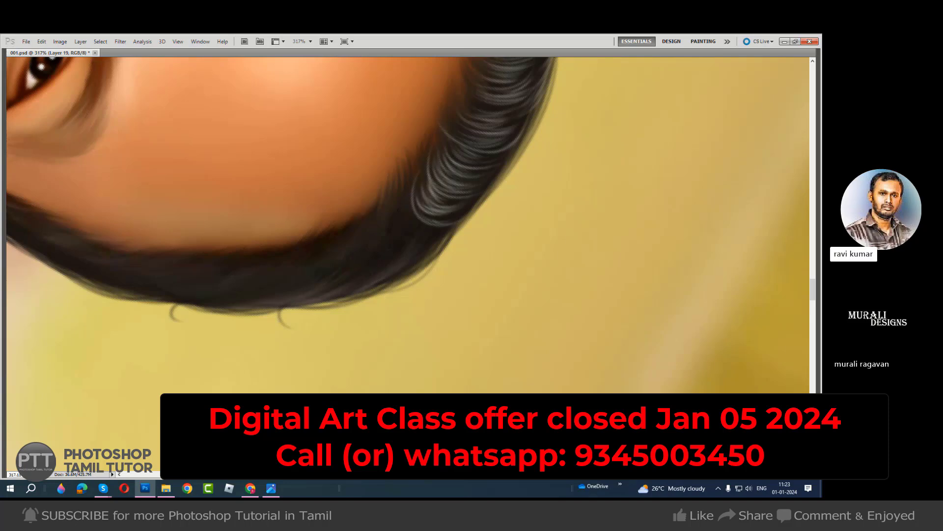
mouse_move(396, 197)
left_mouse_down()
mouse_move(351, 272)
mouse_move(373, 254)
left_mouse_up()
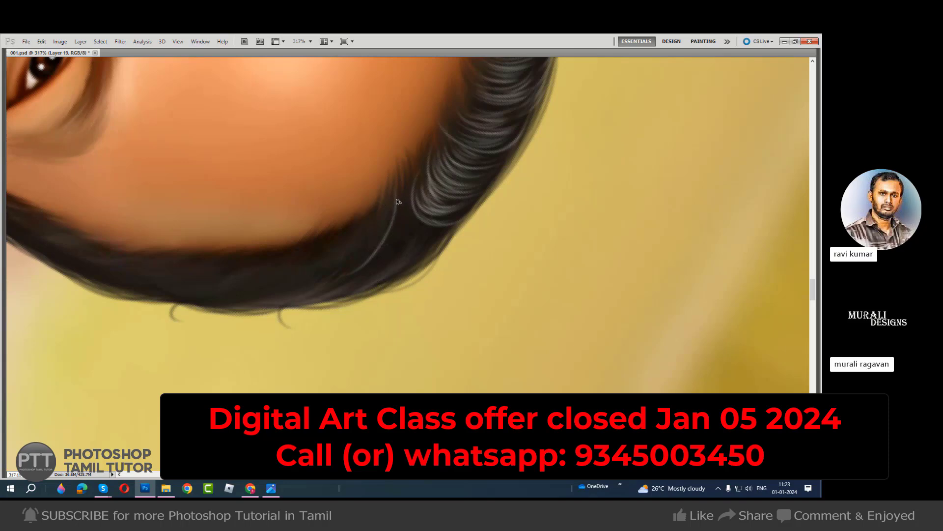
key("ctrl+z")
left_click_drag(397, 189, 410, 245)
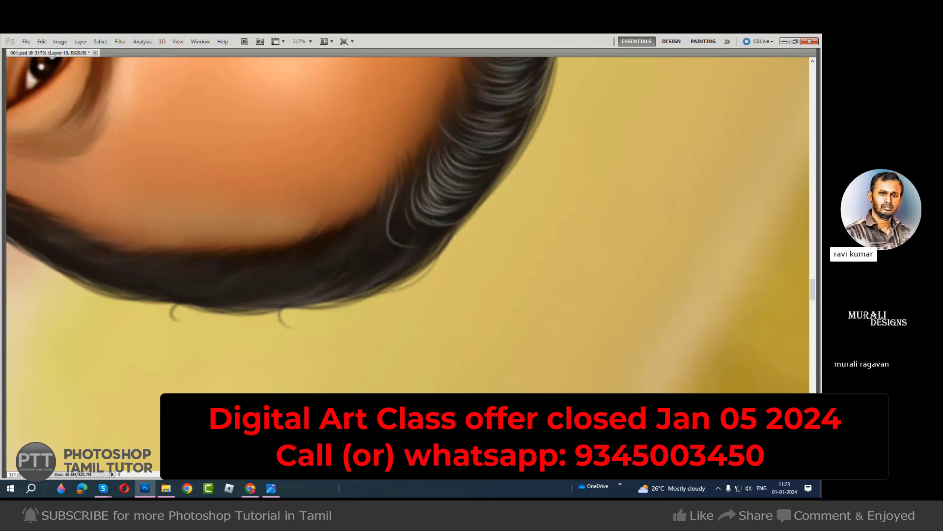